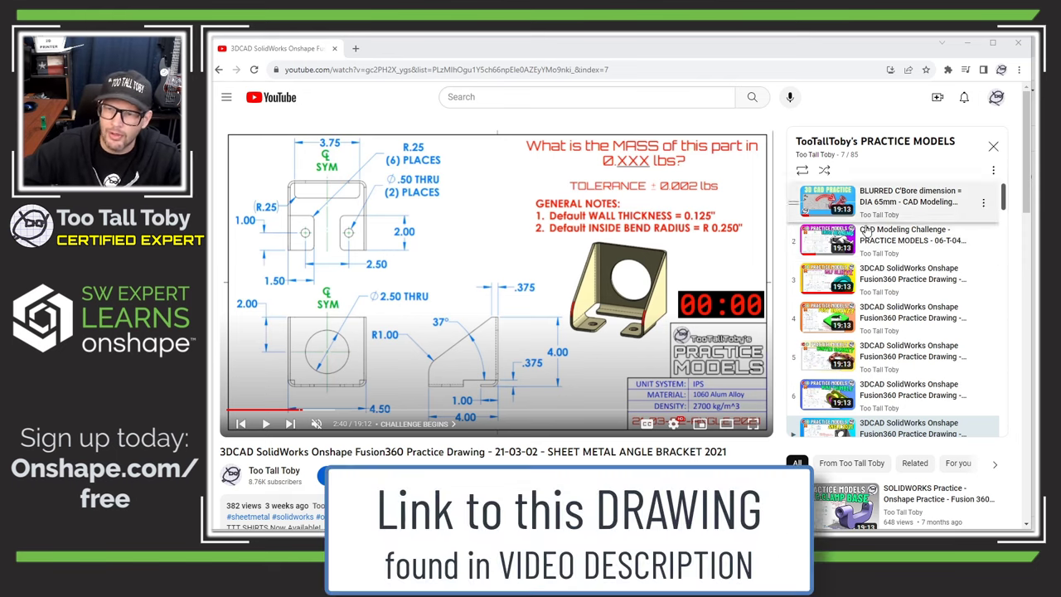
- Switch the Sheet Metal Angle Bracket drawing video to theater mode and play it
scroll(888, 280, down, 5)
scroll(887, 280, down, 12)
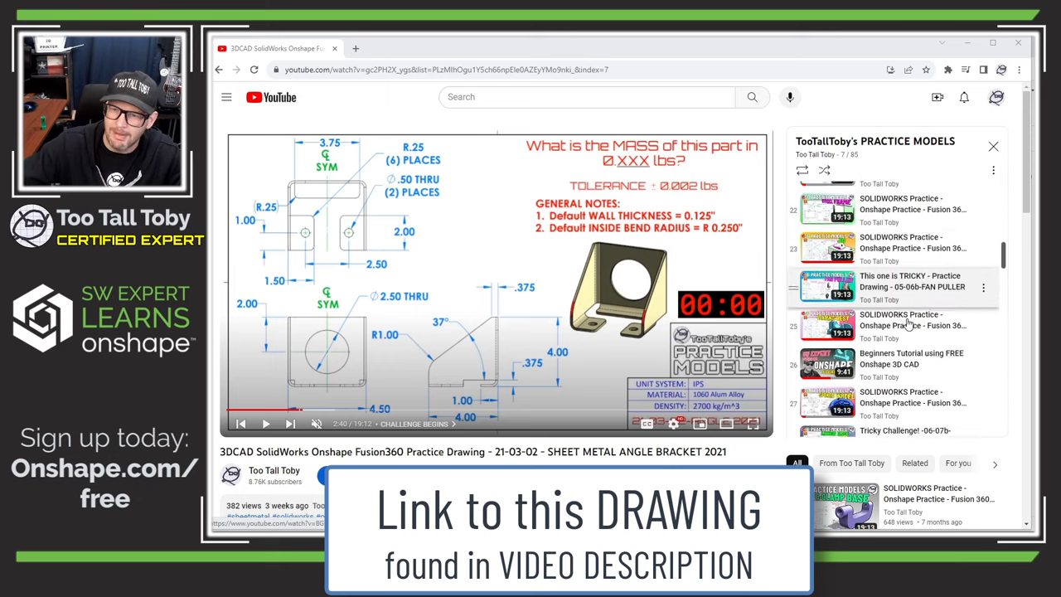
scroll(908, 324, down, 8)
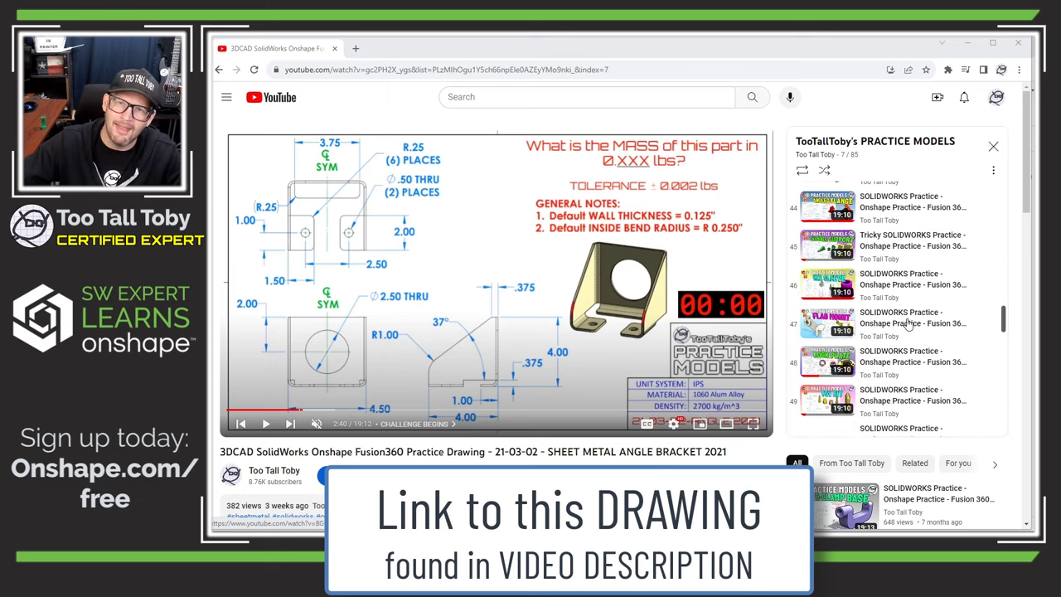
scroll(908, 323, up, 20)
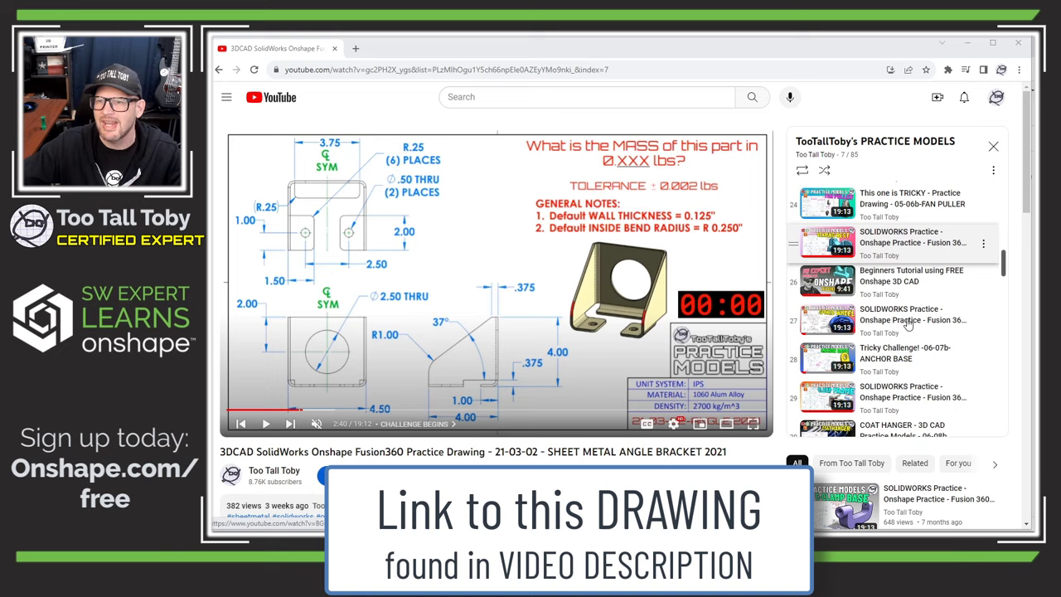
scroll(908, 323, up, 2)
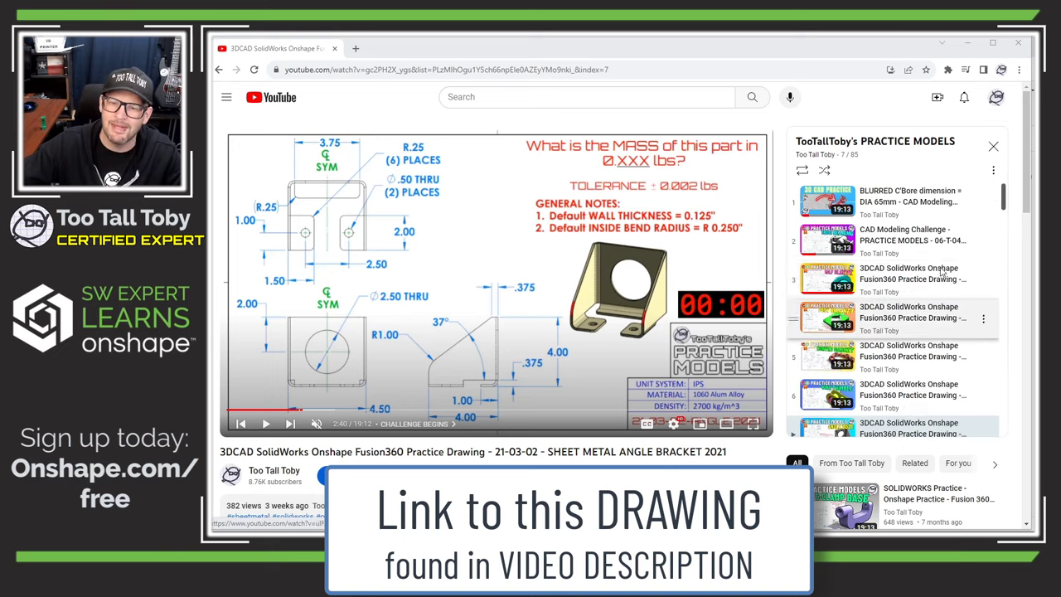
click(726, 424)
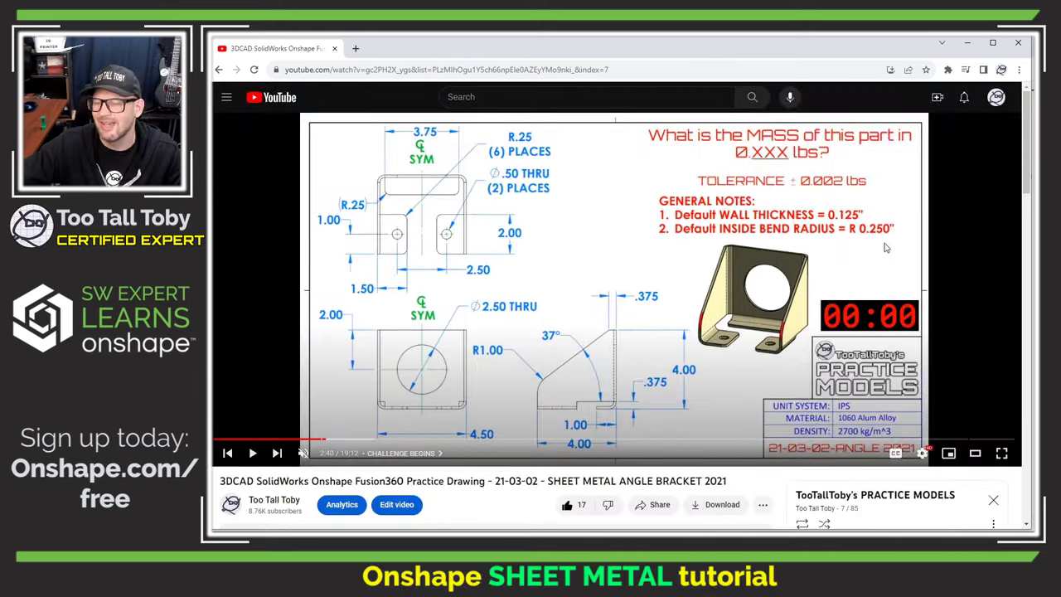
click(856, 250)
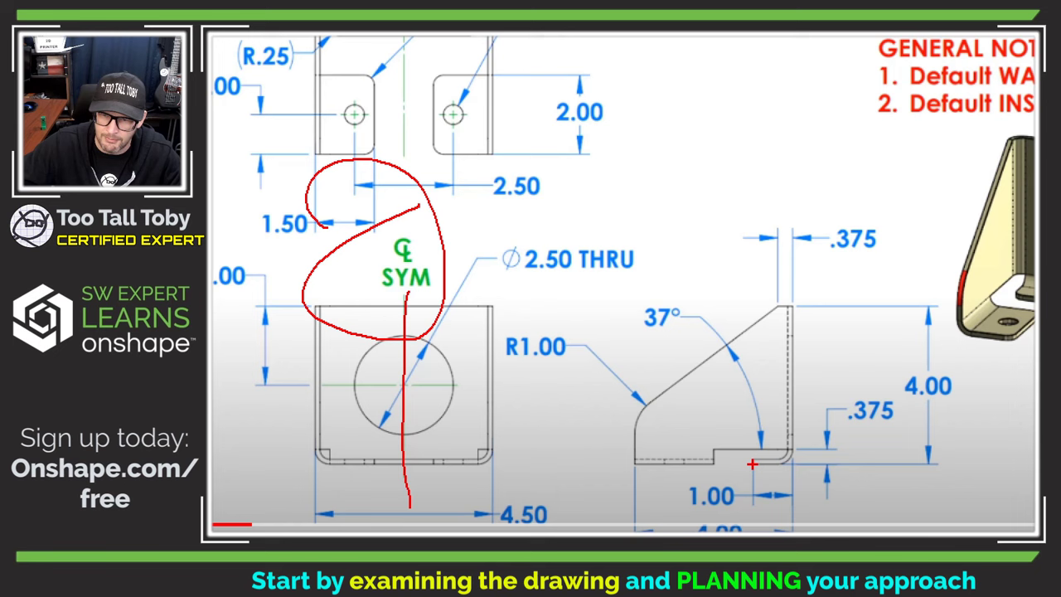
- Trace the side view's right vertical flange edge in red
drag(803, 307, 791, 459)
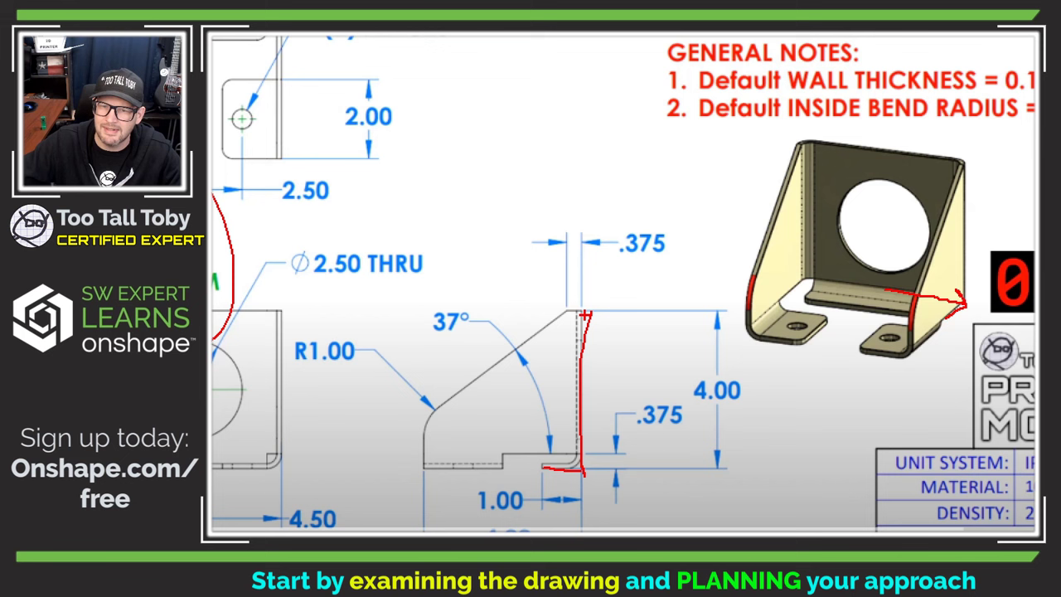
- Mark the right flange, angled side profile, lower tab hole and large hole in red
mouse_move(971, 199)
mouse_down()
mouse_move(953, 253)
mouse_move(966, 286)
mouse_move(971, 203)
mouse_move(970, 236)
mouse_up()
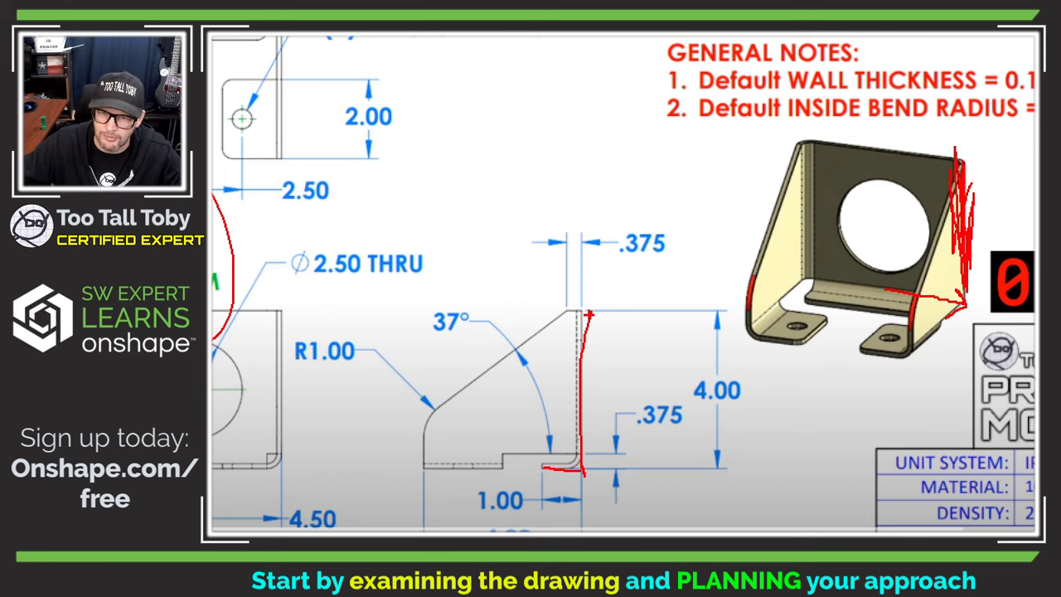
mouse_move(584, 313)
mouse_down()
mouse_move(414, 318)
mouse_move(418, 416)
mouse_move(496, 456)
mouse_move(576, 456)
mouse_up()
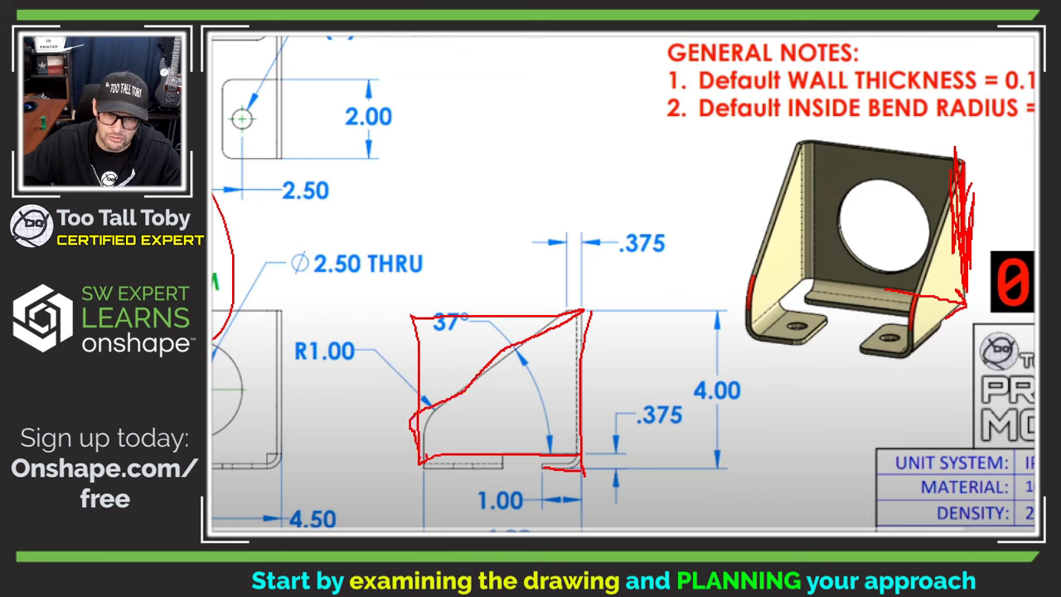
mouse_move(423, 455)
mouse_down()
mouse_move(414, 298)
mouse_move(587, 304)
mouse_up()
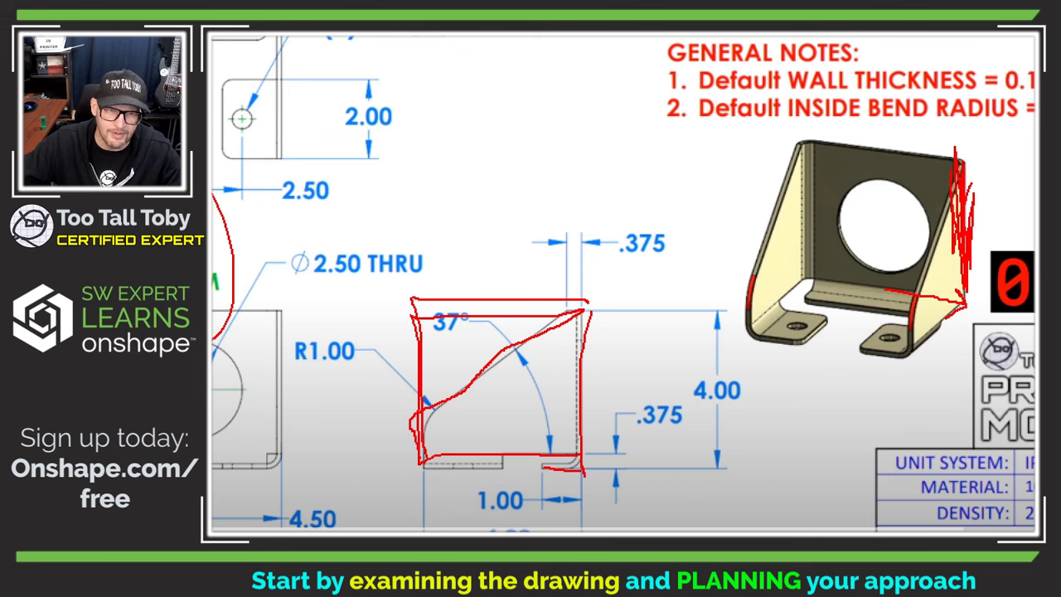
mouse_move(848, 362)
mouse_down()
mouse_move(935, 364)
mouse_move(939, 328)
mouse_up()
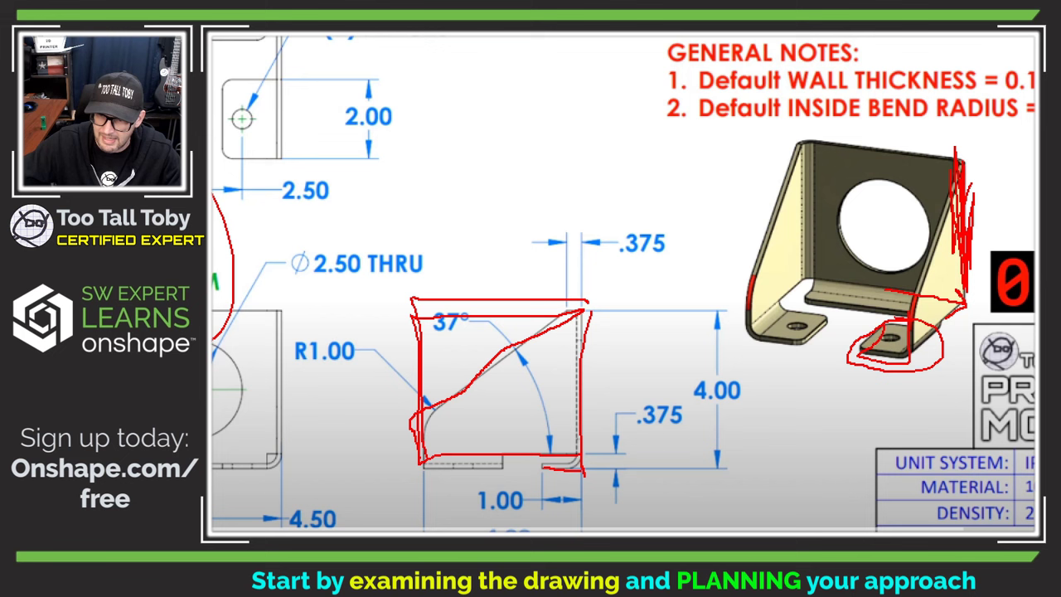
mouse_move(861, 188)
mouse_down()
mouse_move(879, 265)
mouse_move(915, 223)
mouse_up()
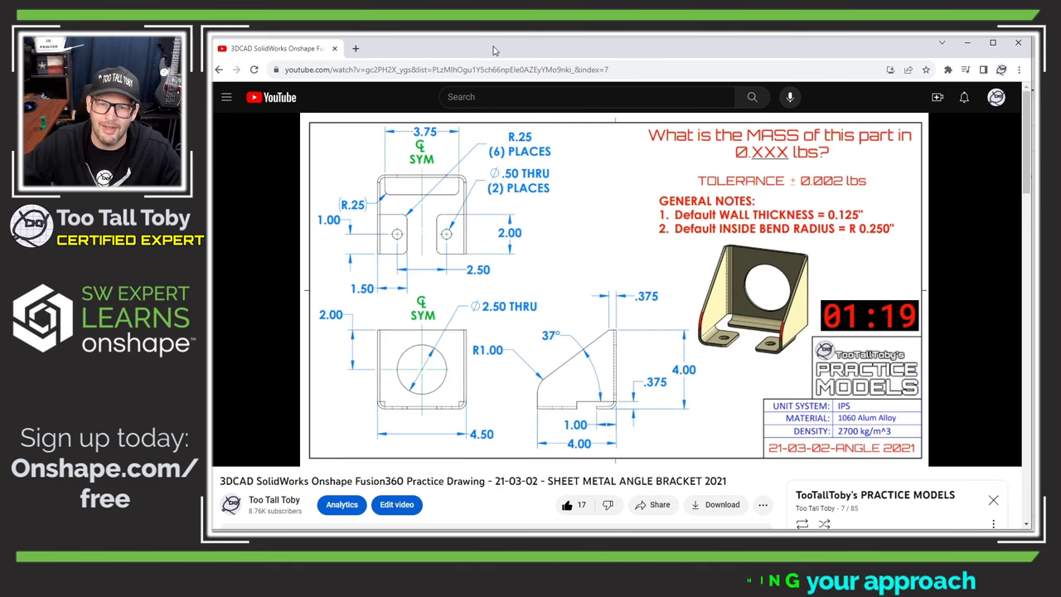
- Create a new public Onshape document named 21-03-02-ANGLE 2021
drag(493, 51, 1037, 58)
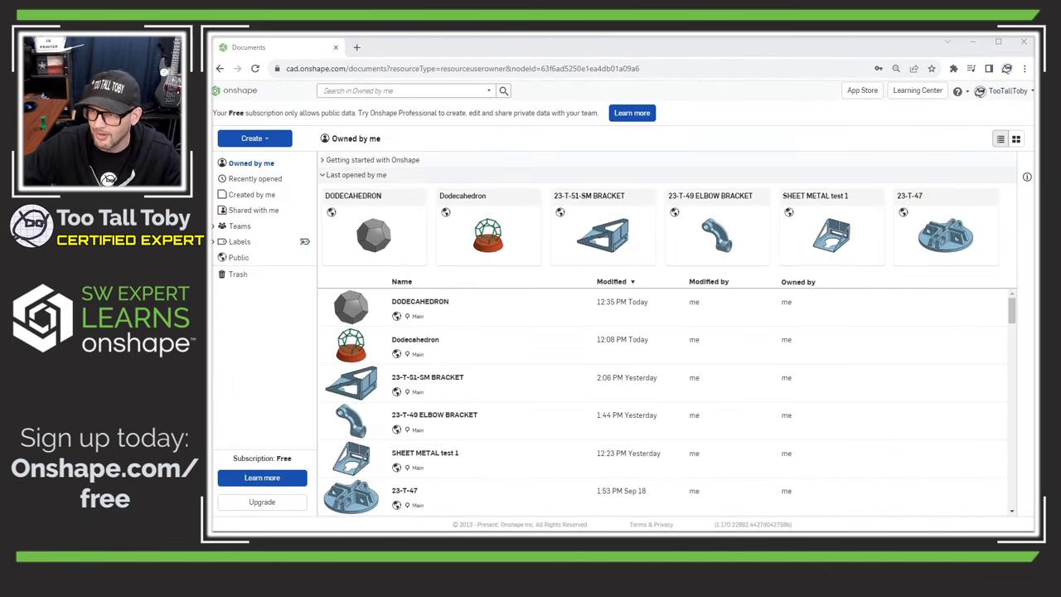
click(253, 138)
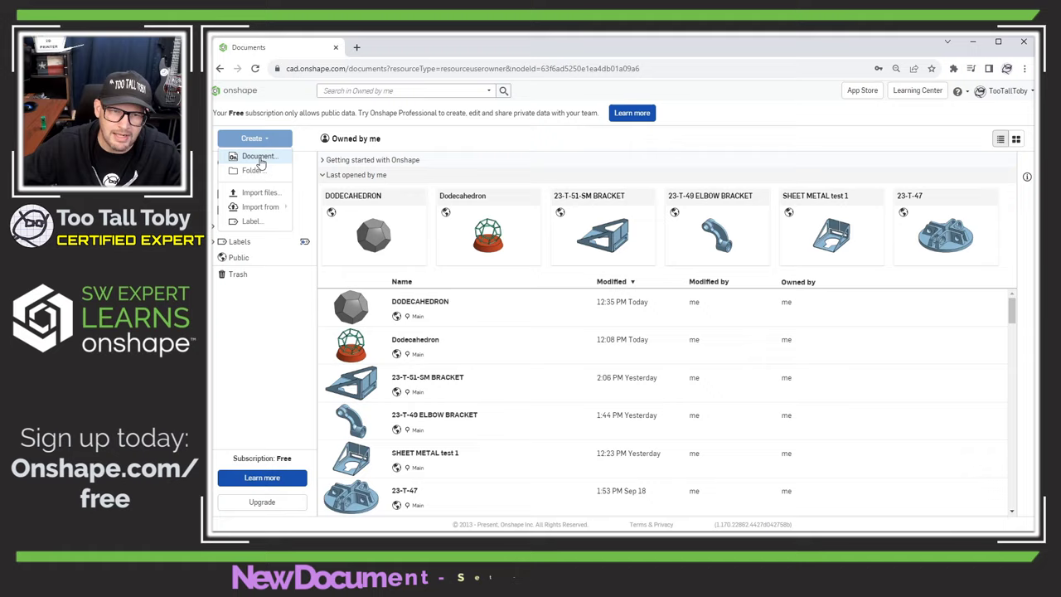
click(265, 158)
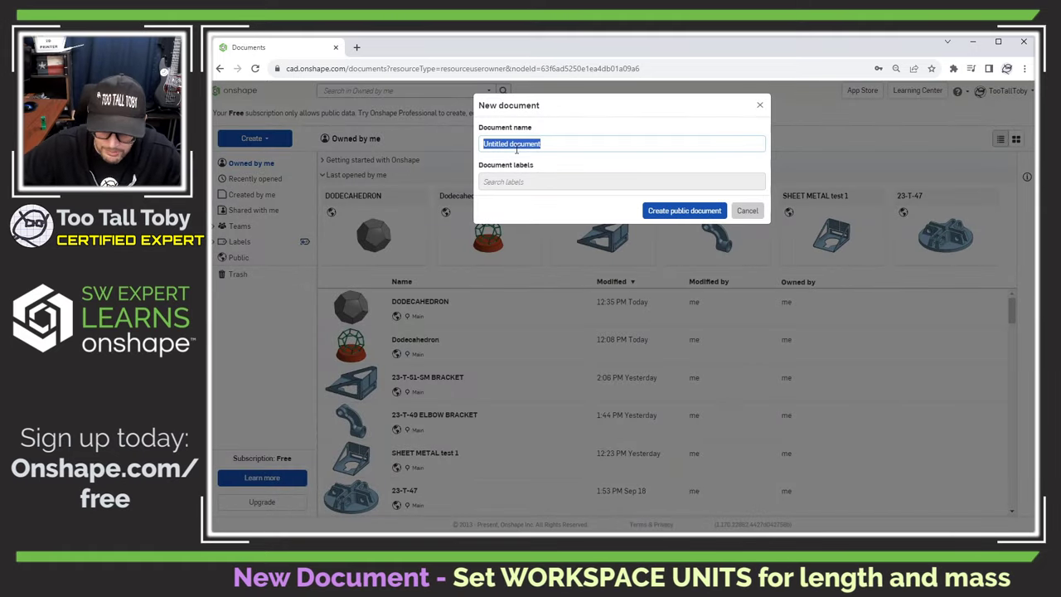
text(21-03-02-ANGLE 2021)
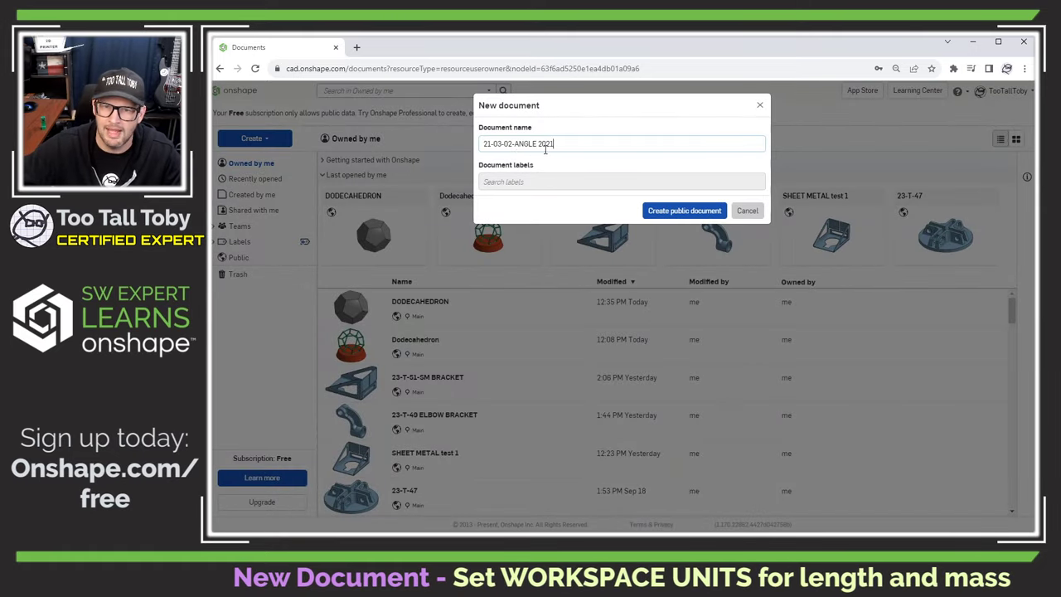
click(671, 216)
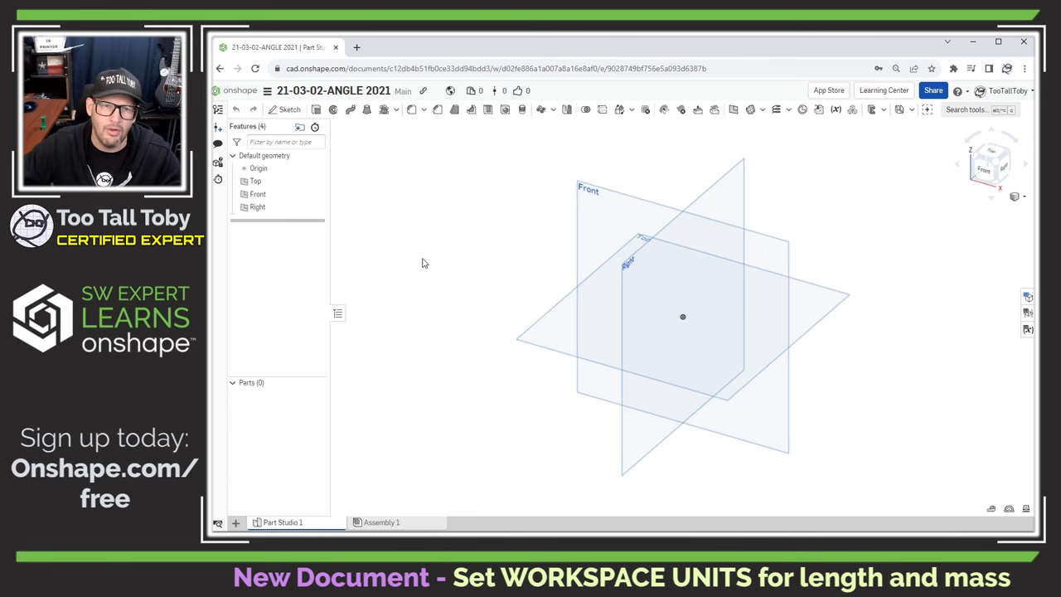
- Set the workspace units to Inch for length and Pound for mass
click(267, 91)
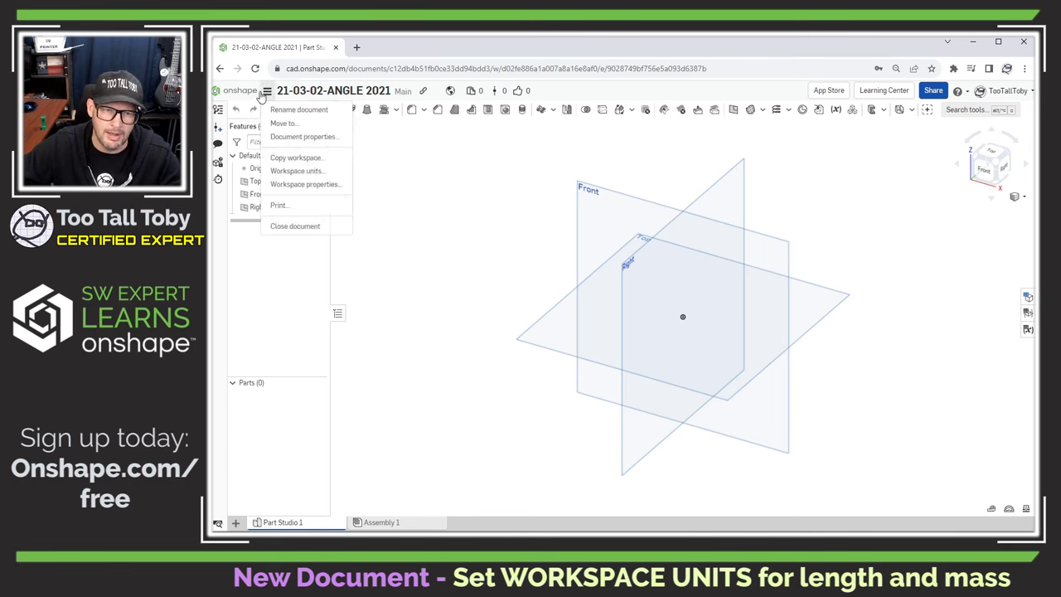
click(316, 172)
click(396, 169)
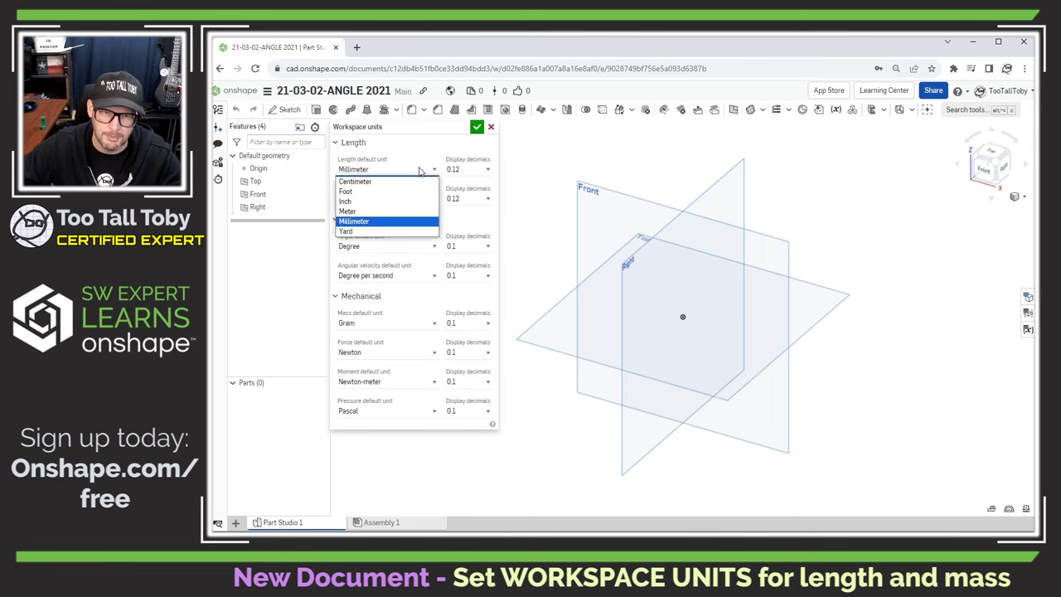
click(388, 201)
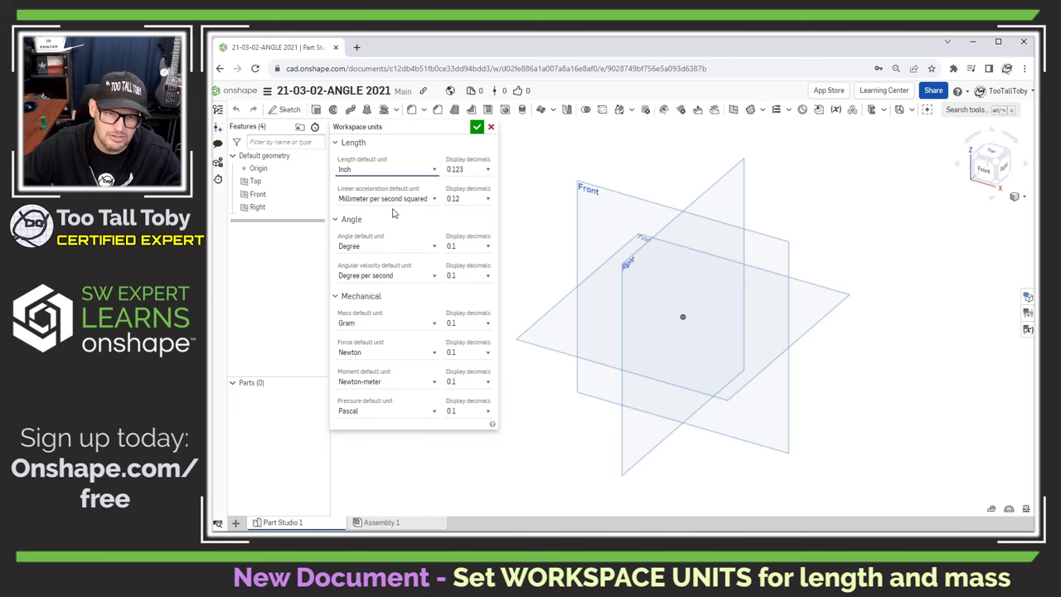
click(416, 325)
click(374, 367)
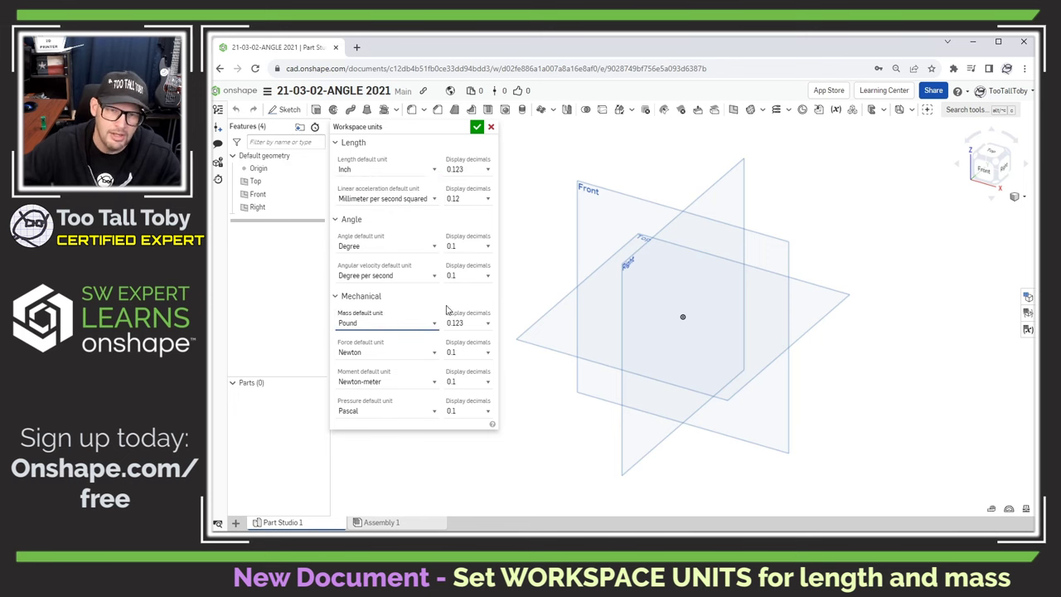
click(477, 126)
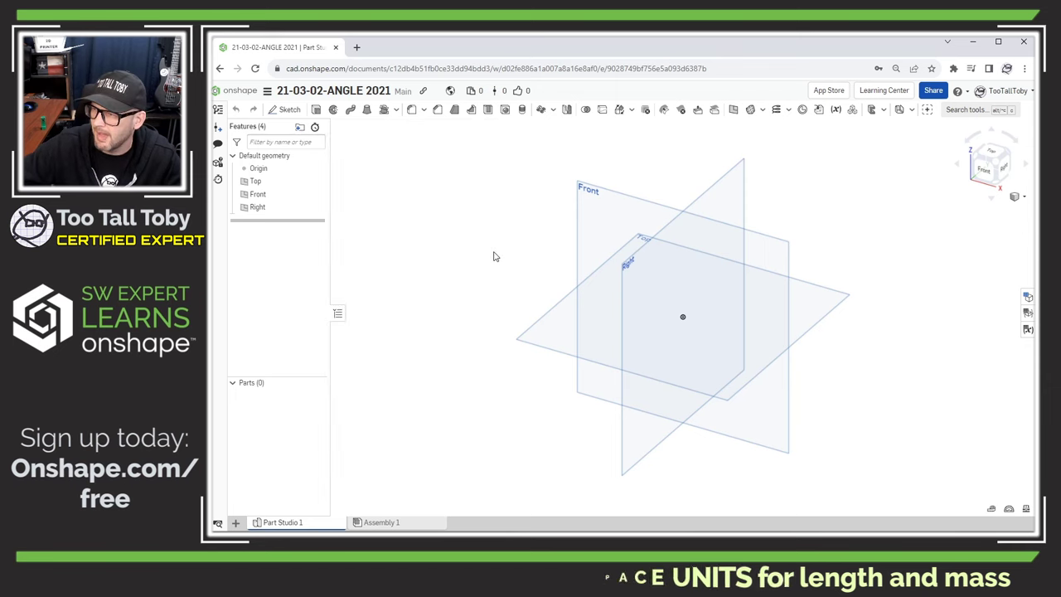
- Start Sketch 1 on the Right plane, viewed face-on
click(705, 197)
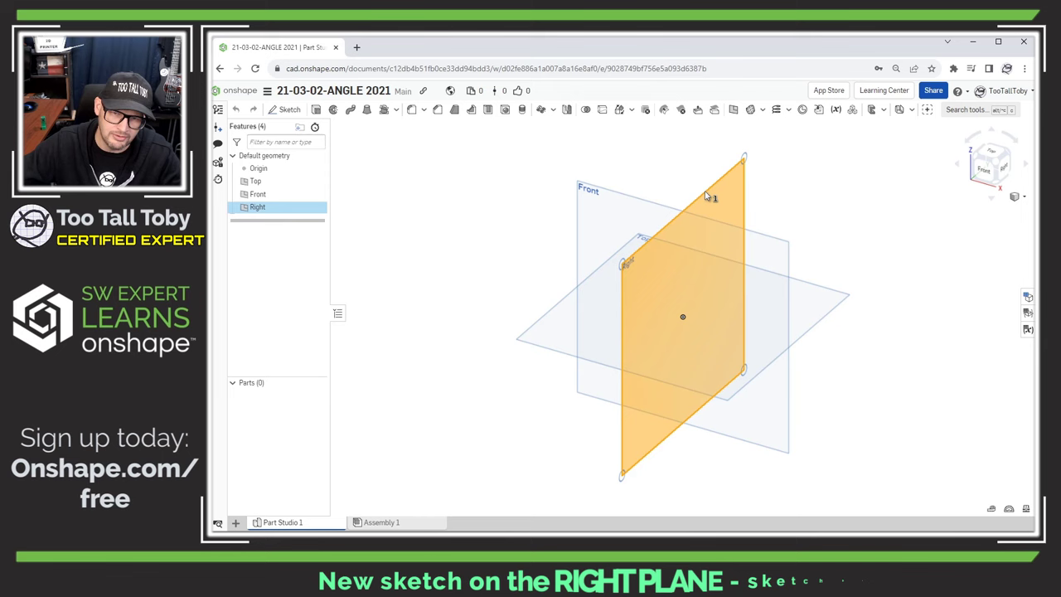
key(s)
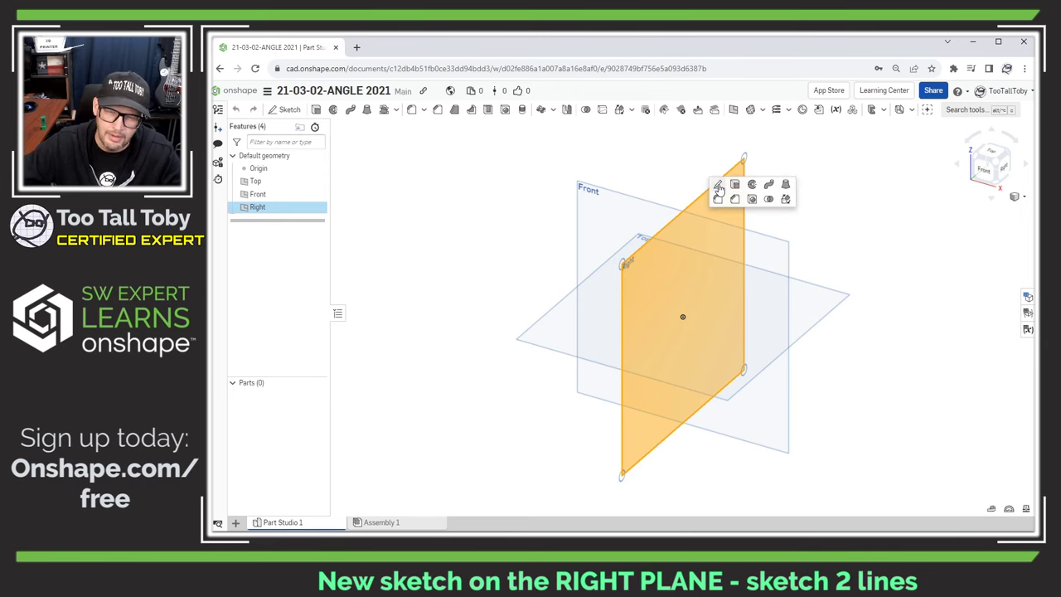
click(718, 184)
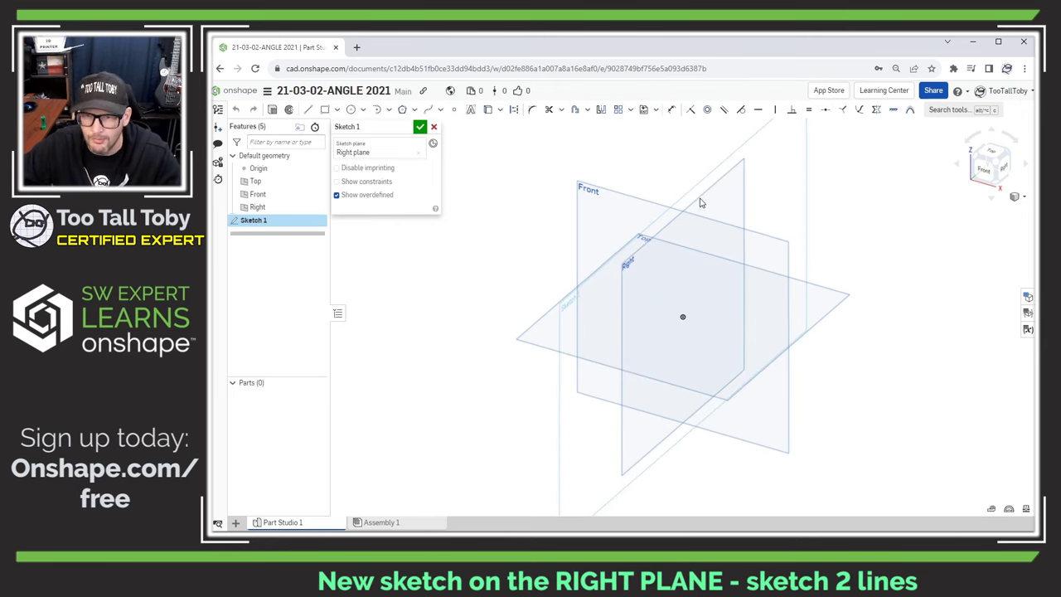
key(n)
key(s)
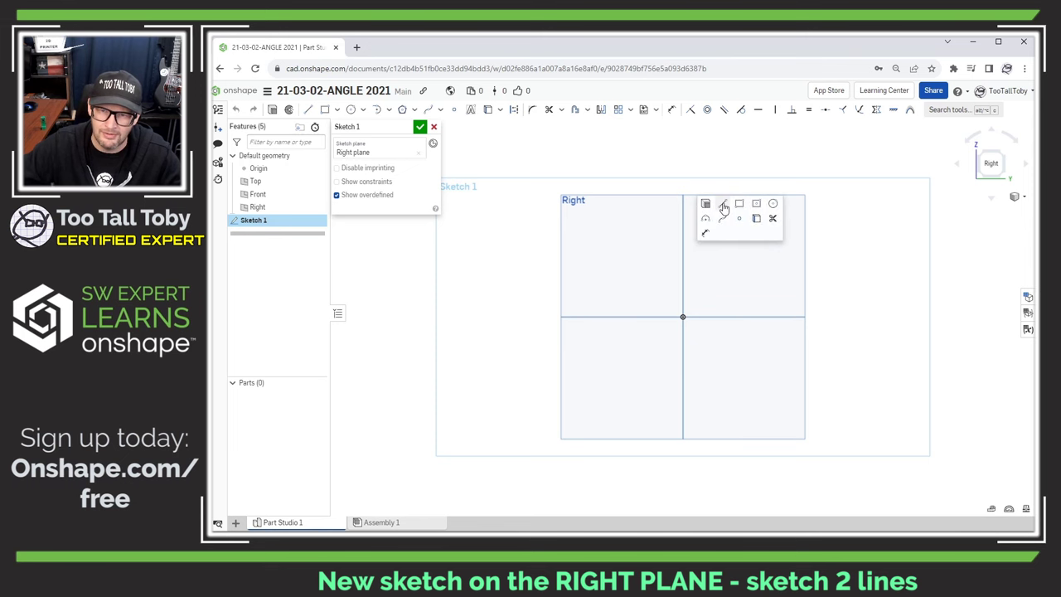
- Draw a 1 in horizontal line to the origin and a 4 in vertical line, then view isometric
click(722, 212)
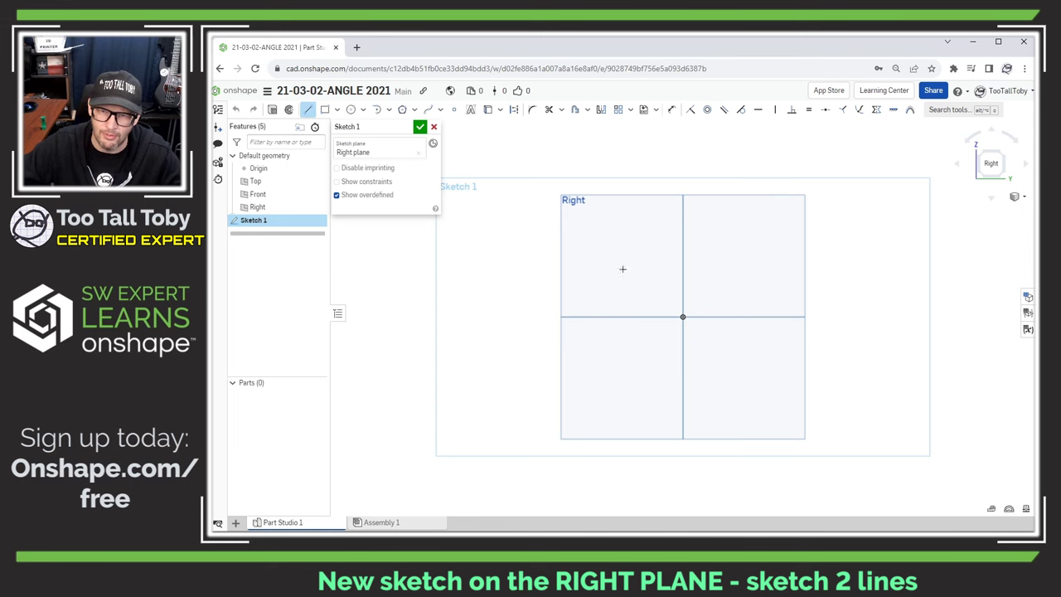
click(630, 316)
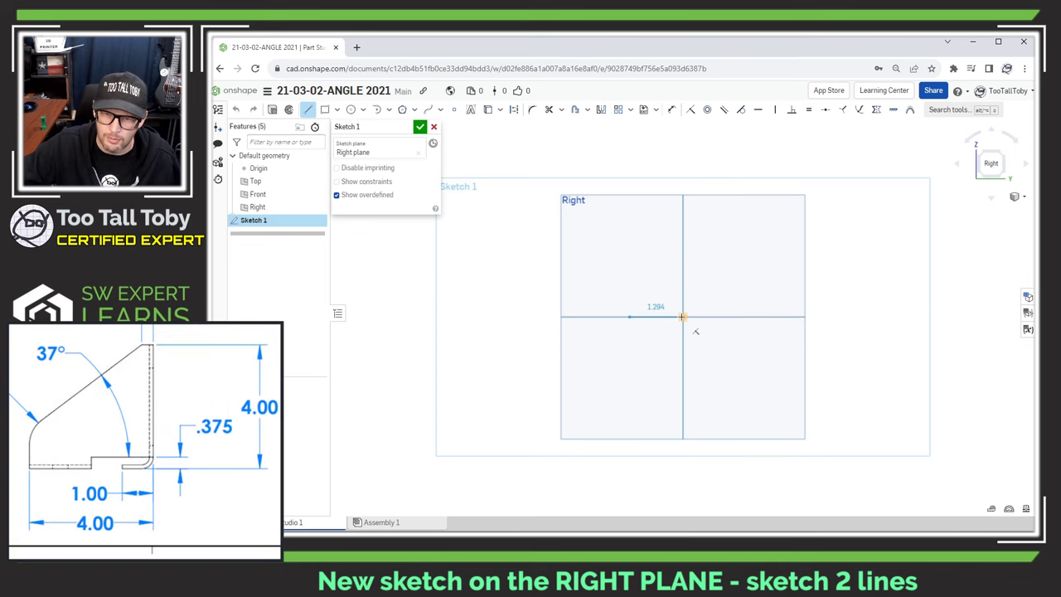
click(681, 317)
text(1)
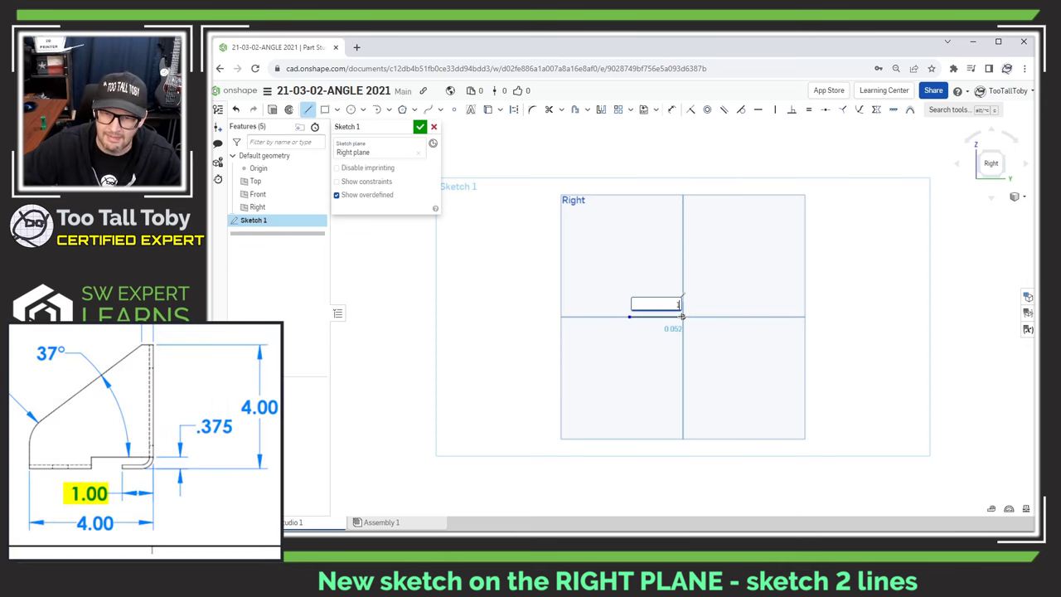
key(Return)
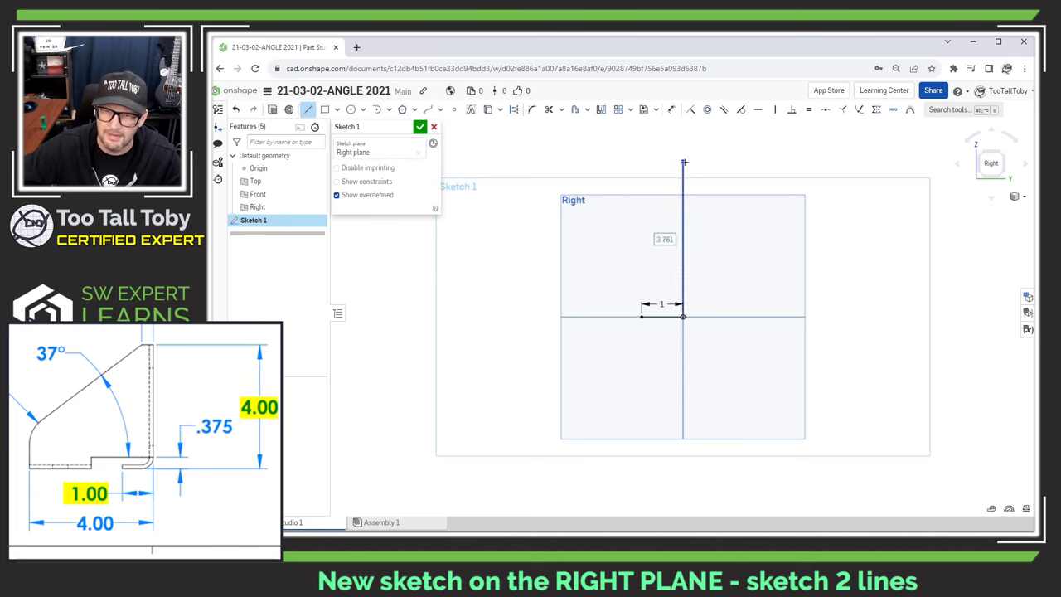
text(4)
key(Return)
key(Escape)
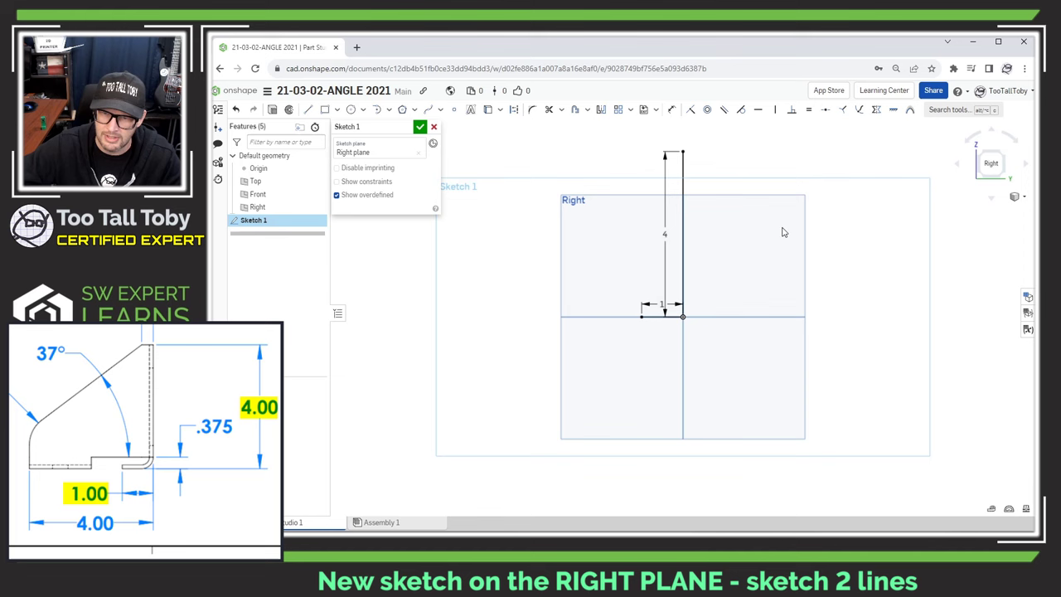
scroll(729, 288, up, 1)
key(shift+7)
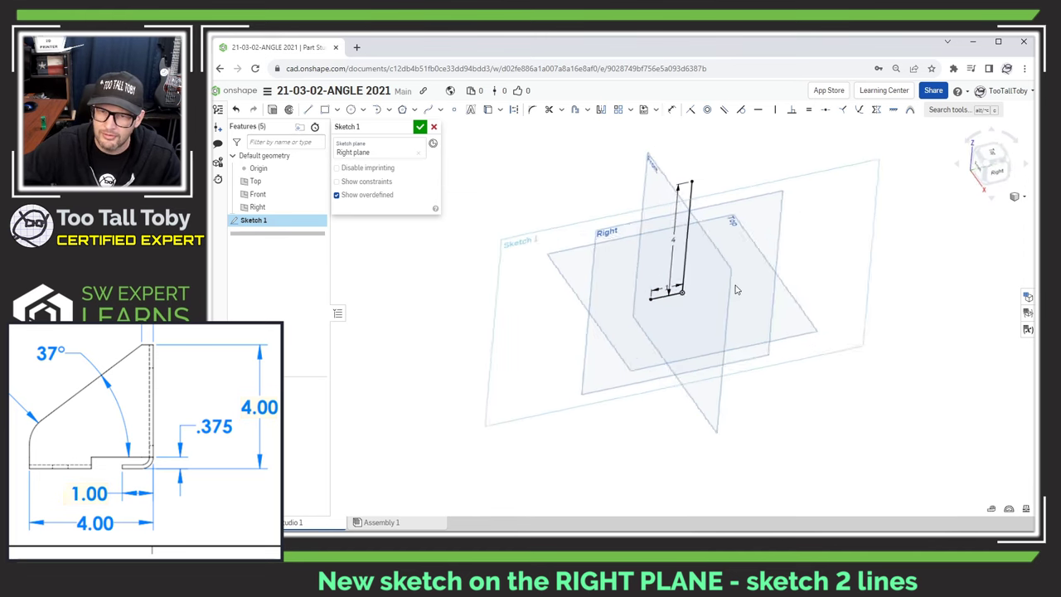
- Finish Sketch 1 and start a Sheet metal model using the Extrude option
click(420, 126)
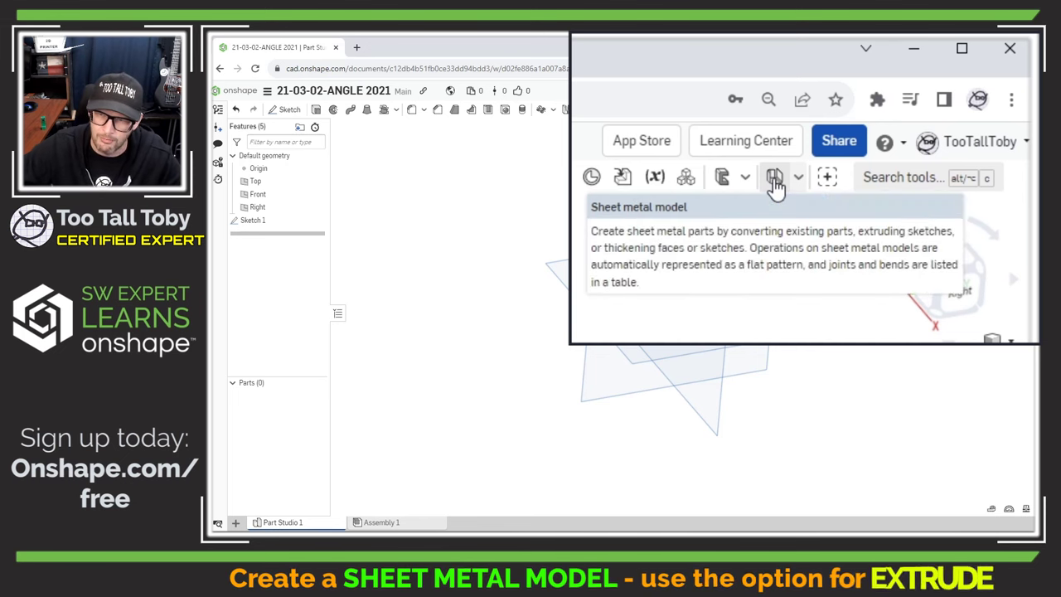
click(900, 113)
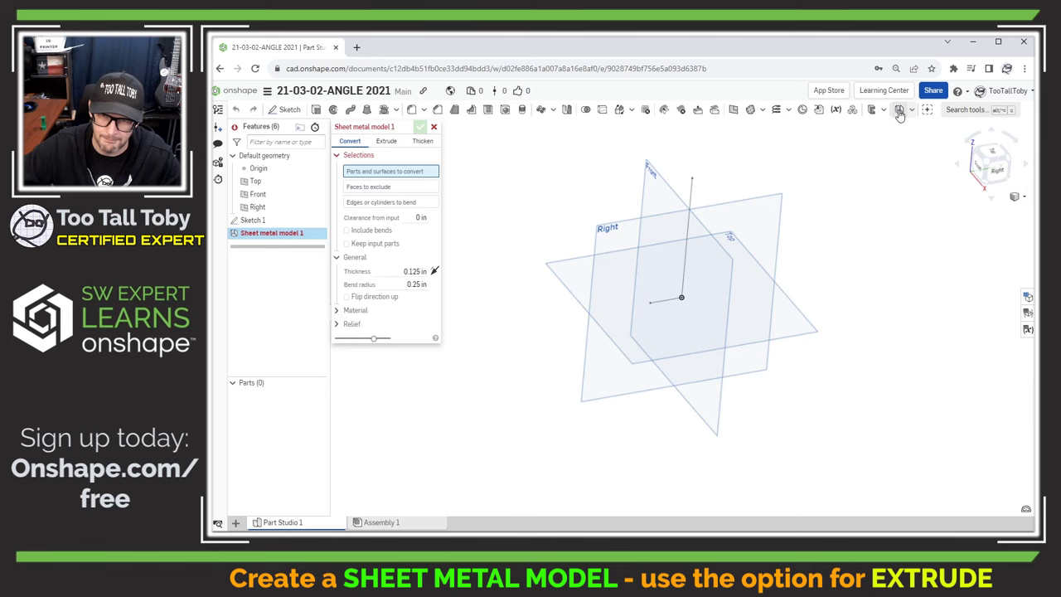
click(387, 141)
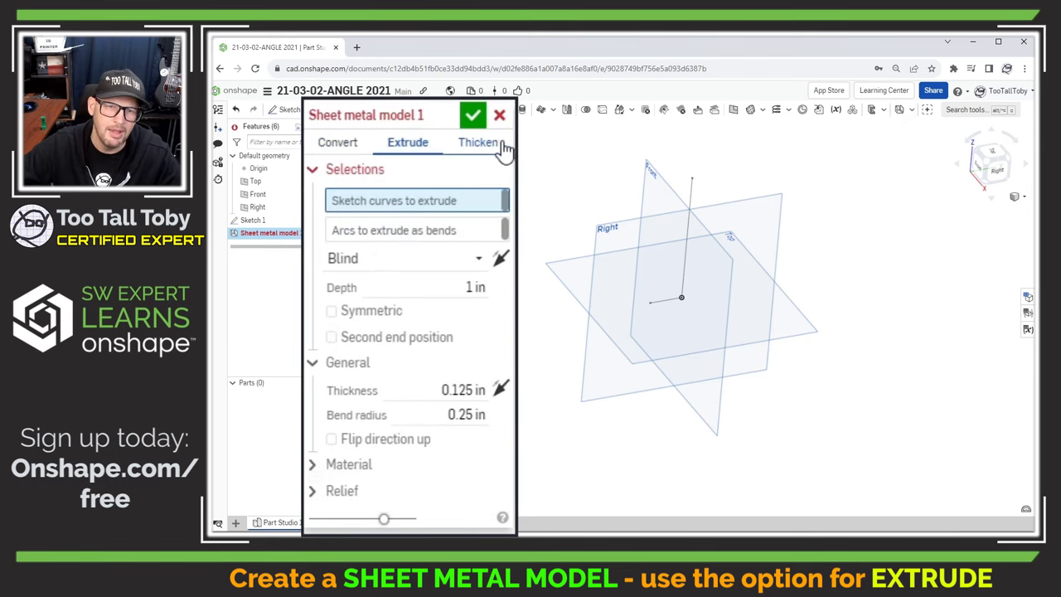
click(483, 144)
click(340, 144)
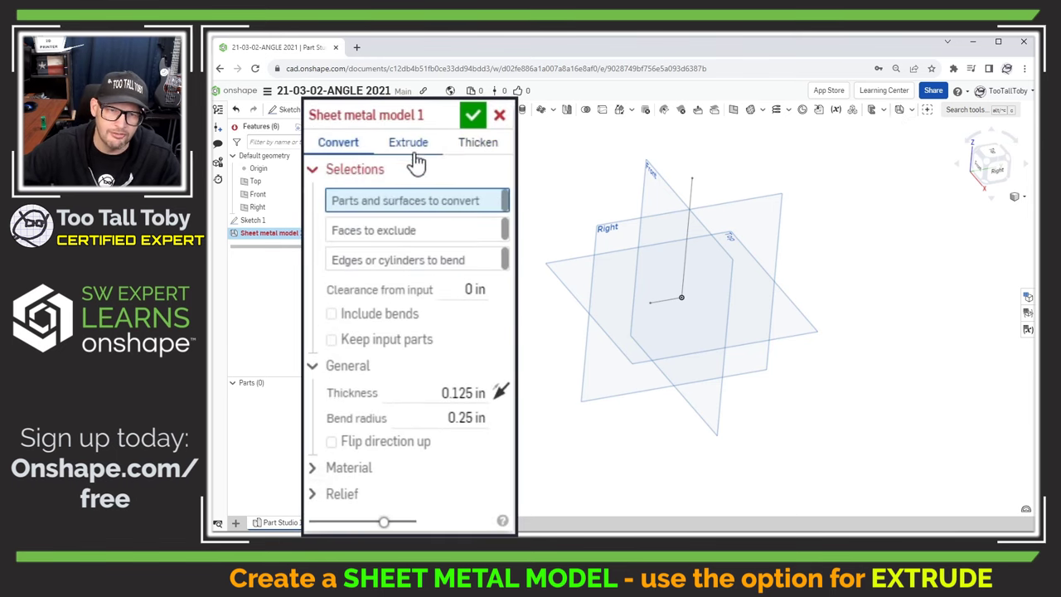
click(414, 151)
click(483, 146)
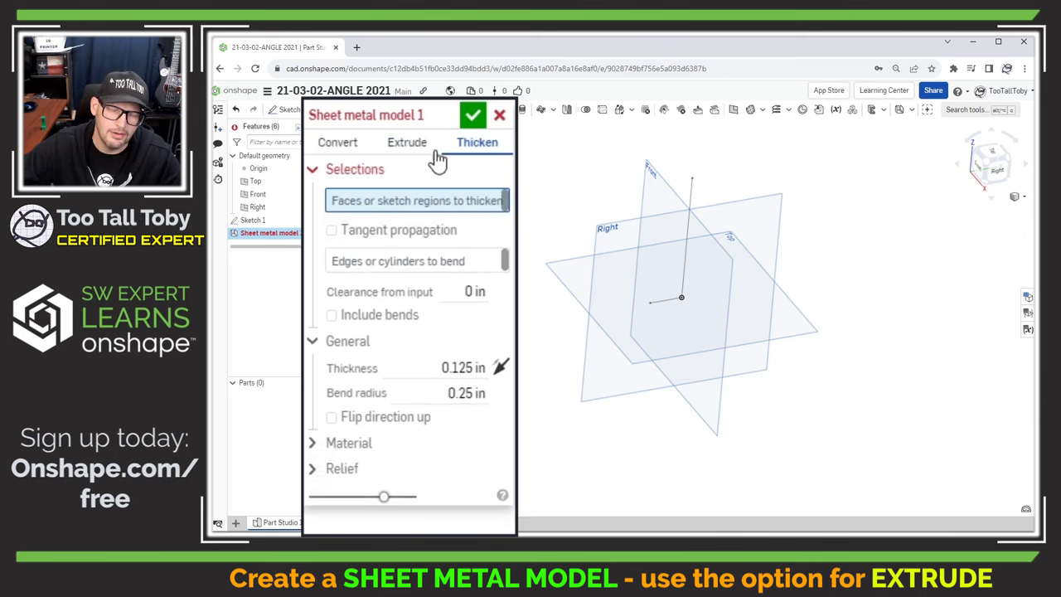
click(407, 145)
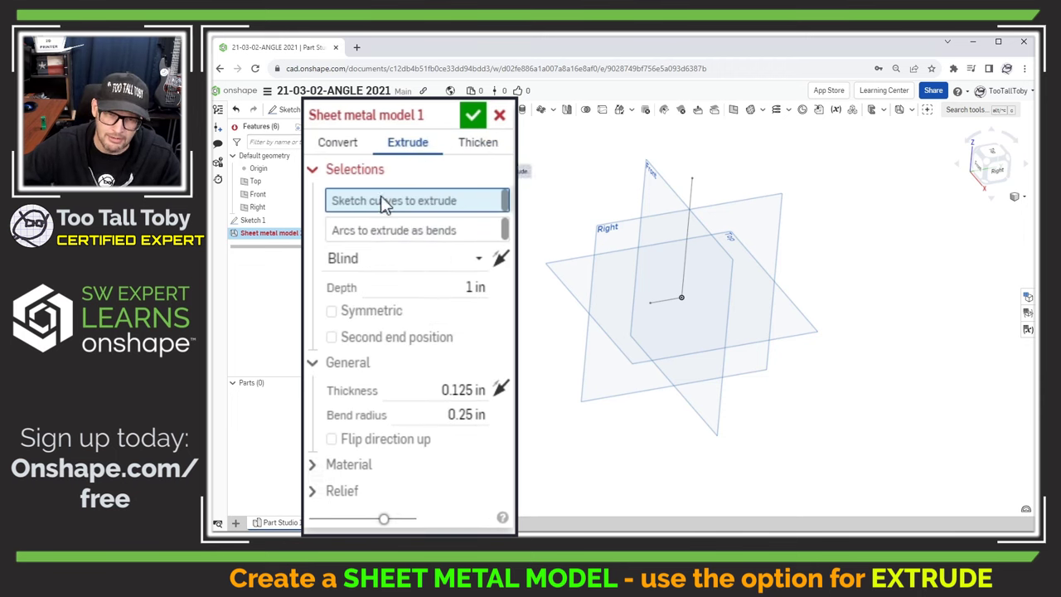
- Select both Sketch 1 lines as the curves to extrude into sheet metal
click(666, 300)
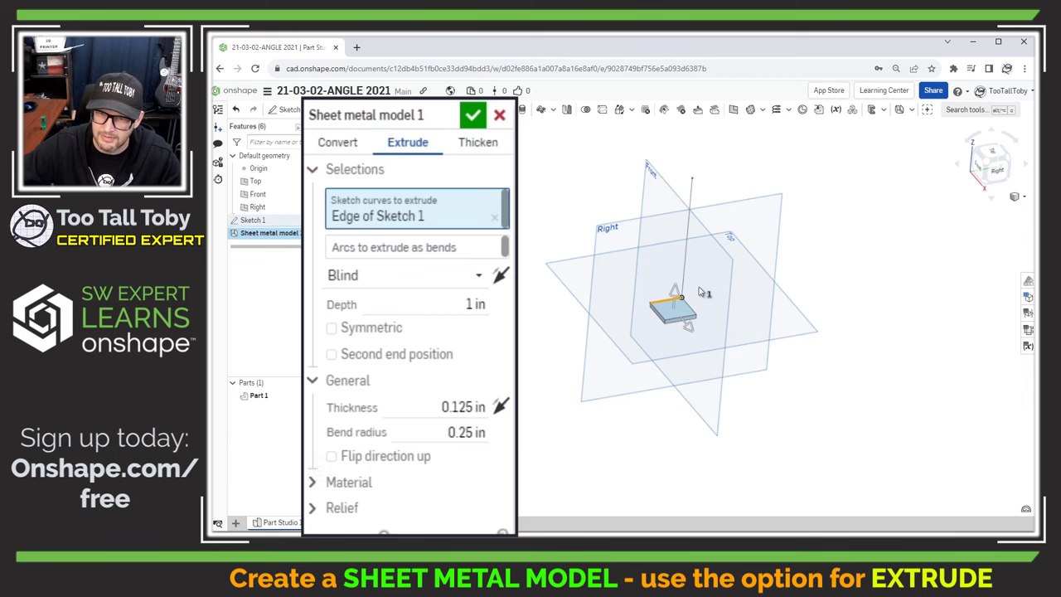
click(691, 274)
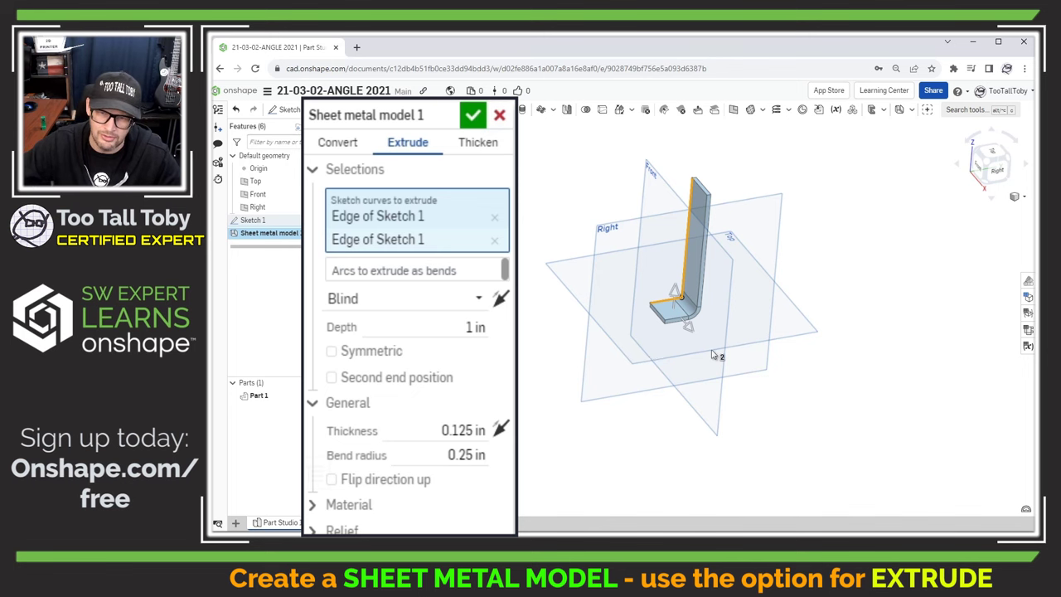
key(shift+4)
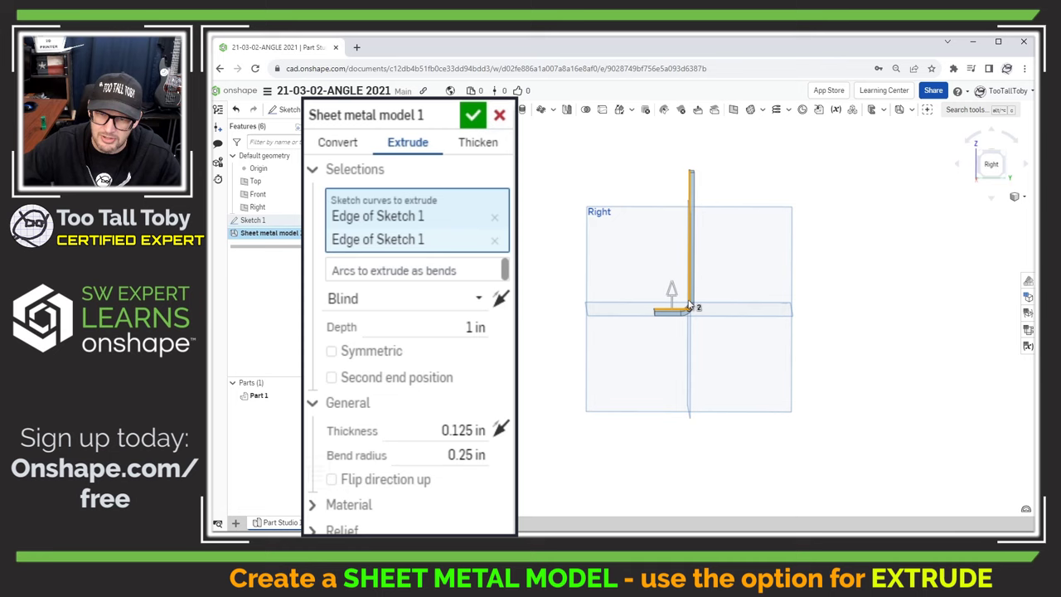
scroll(687, 304, up, 5)
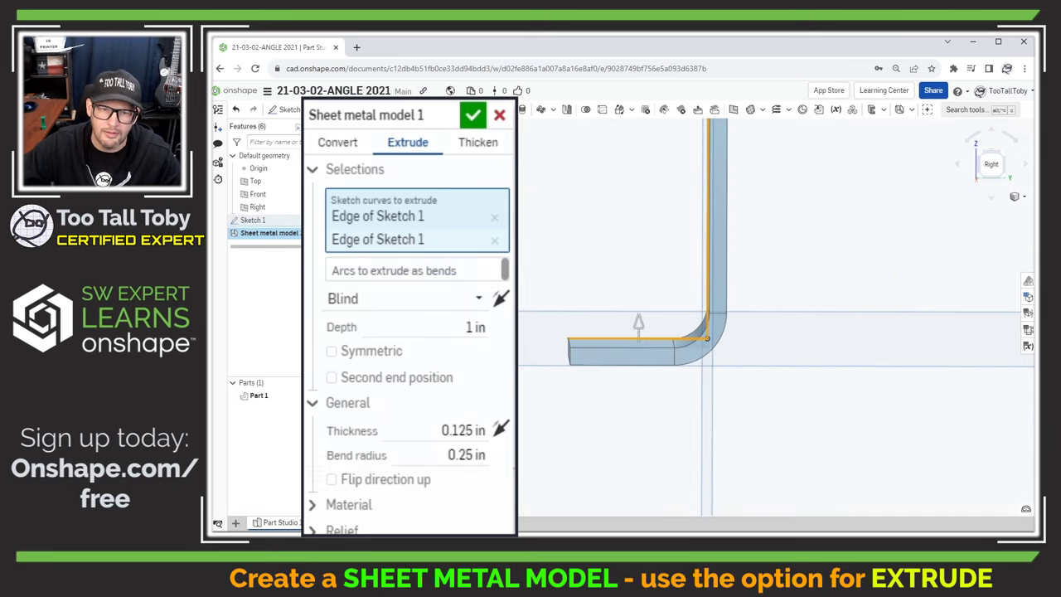
key(shift+7)
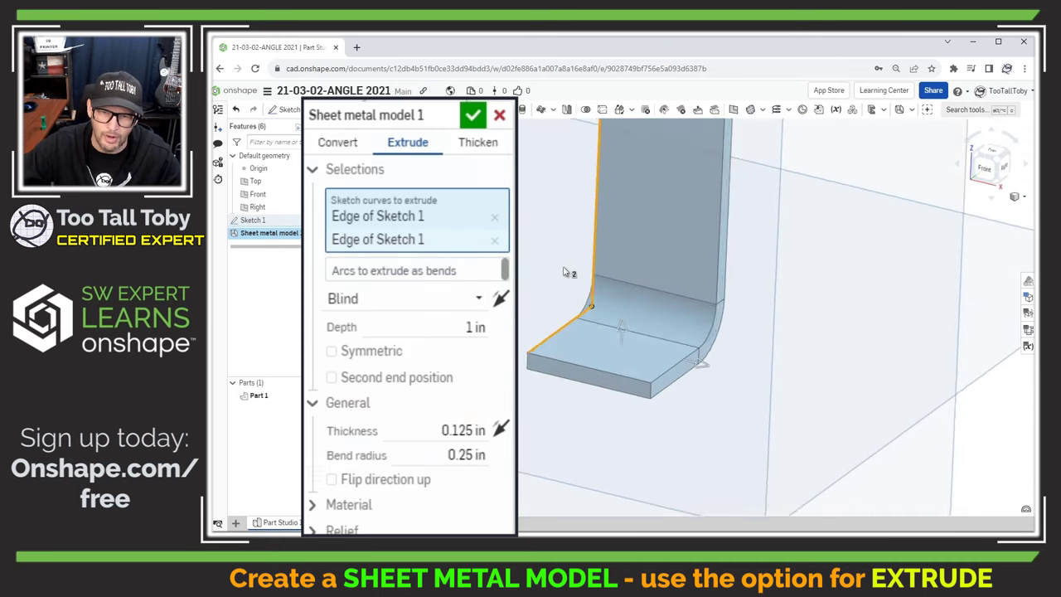
- Set the sheet metal extrude depth to 3.75/2, giving 1.875 in
click(472, 328)
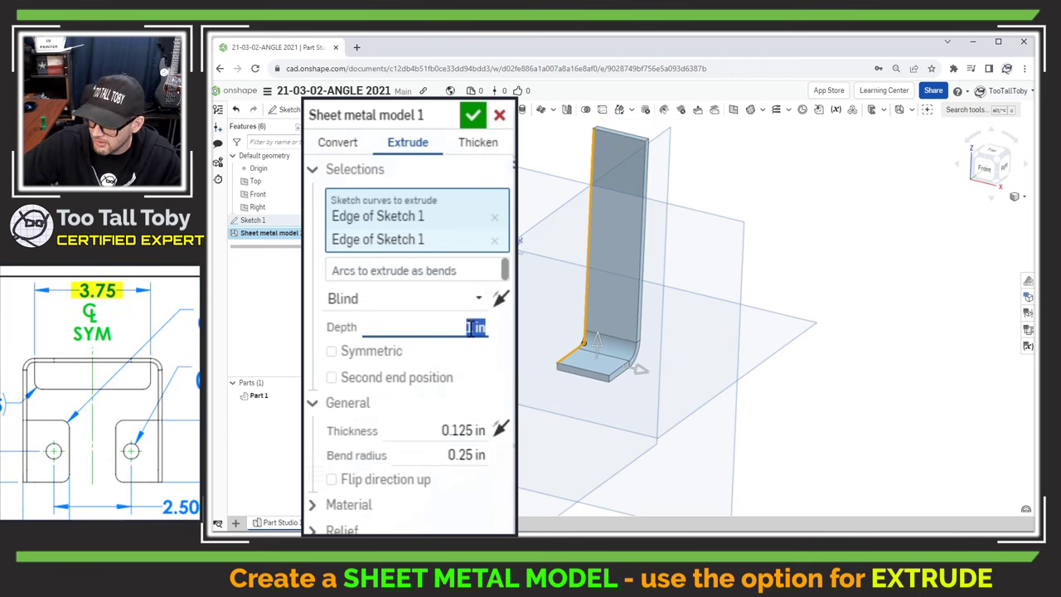
text(3.75/2)
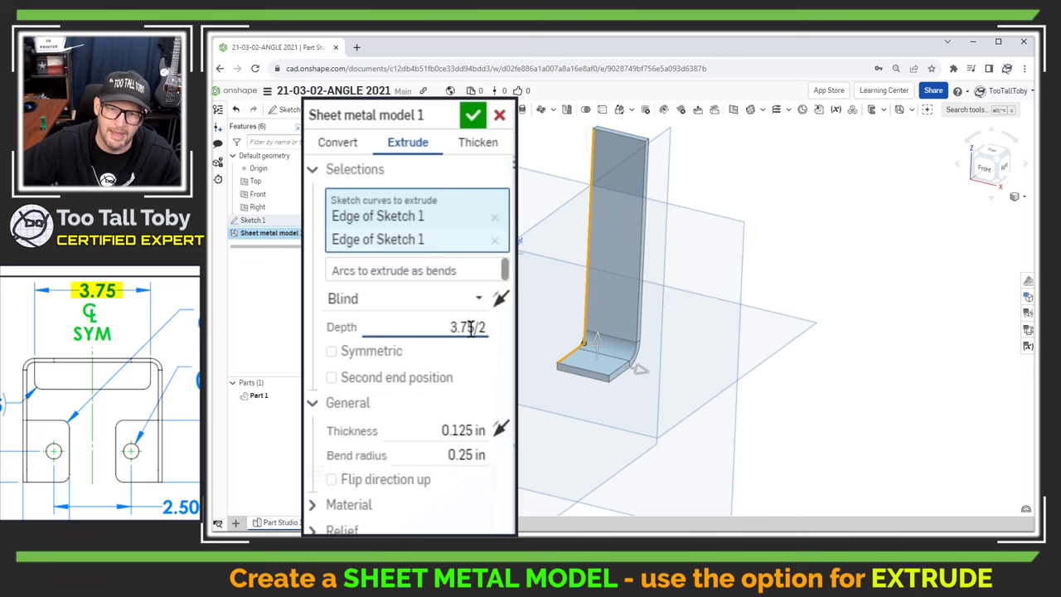
key(Return)
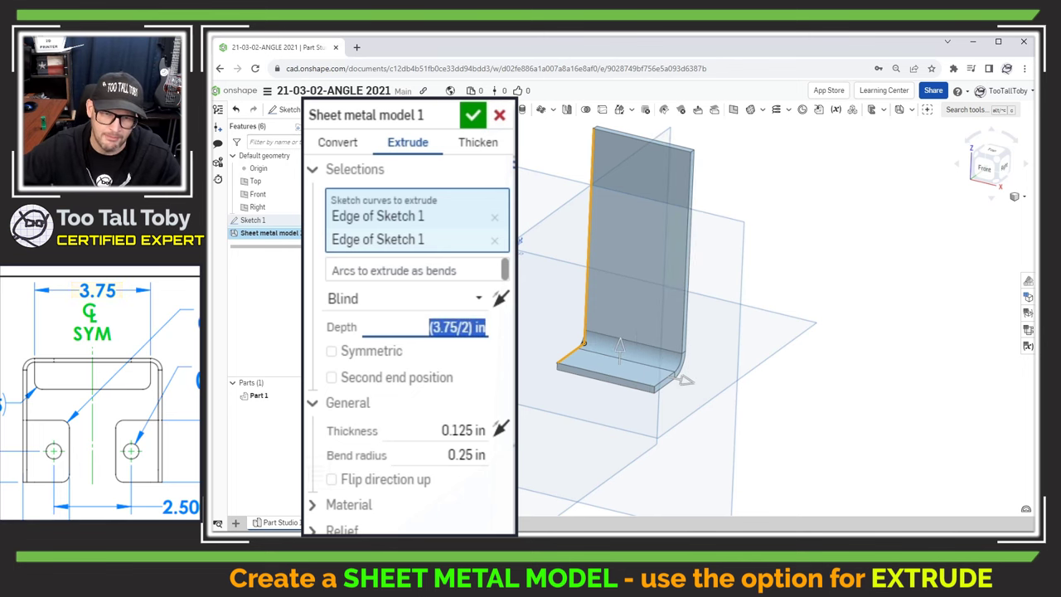
- Set the sheet thickness to 0.125 in and the bend radius to 0.25 in
click(468, 431)
click(471, 454)
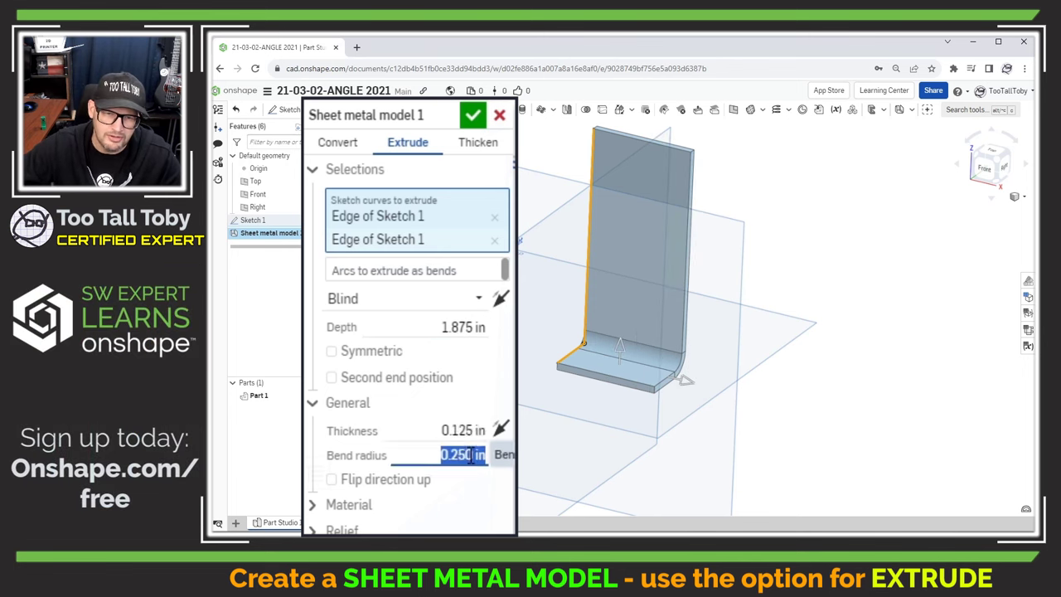
click(450, 424)
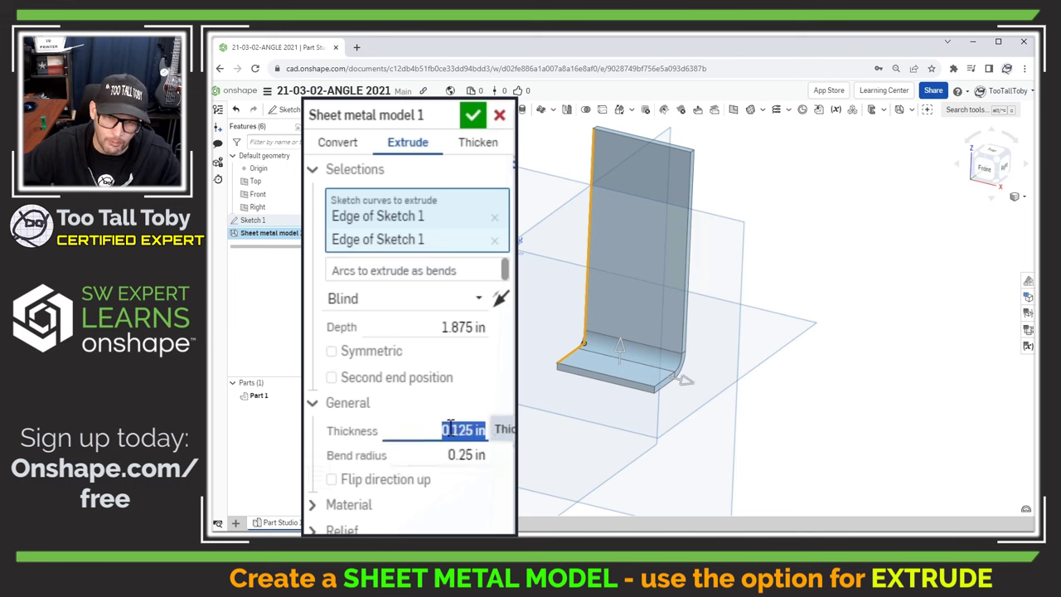
text(0.1)
key(Tab)
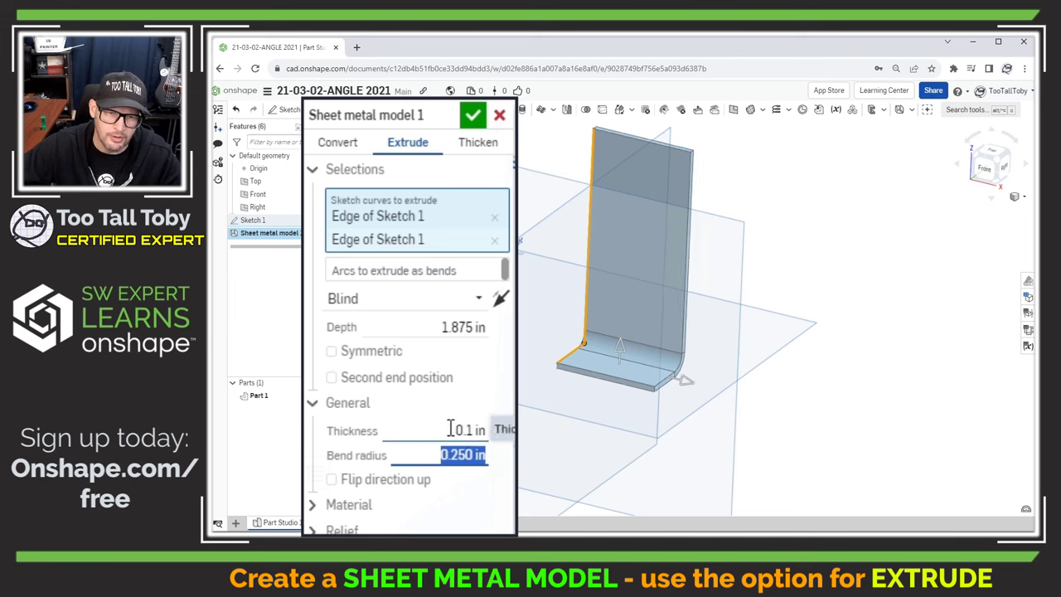
text(0.1)
key(Tab)
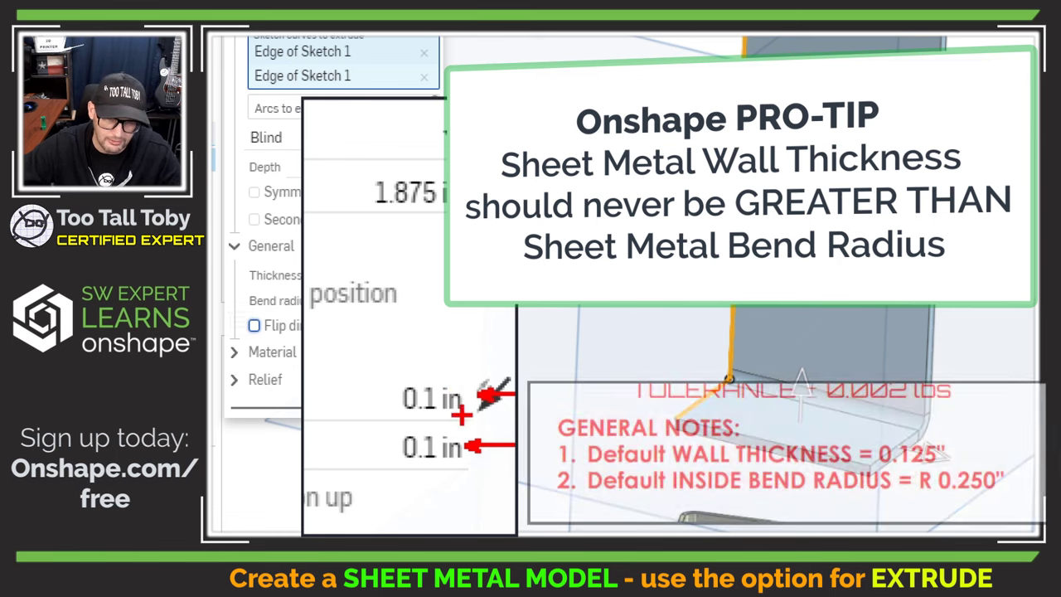
double_click(419, 400)
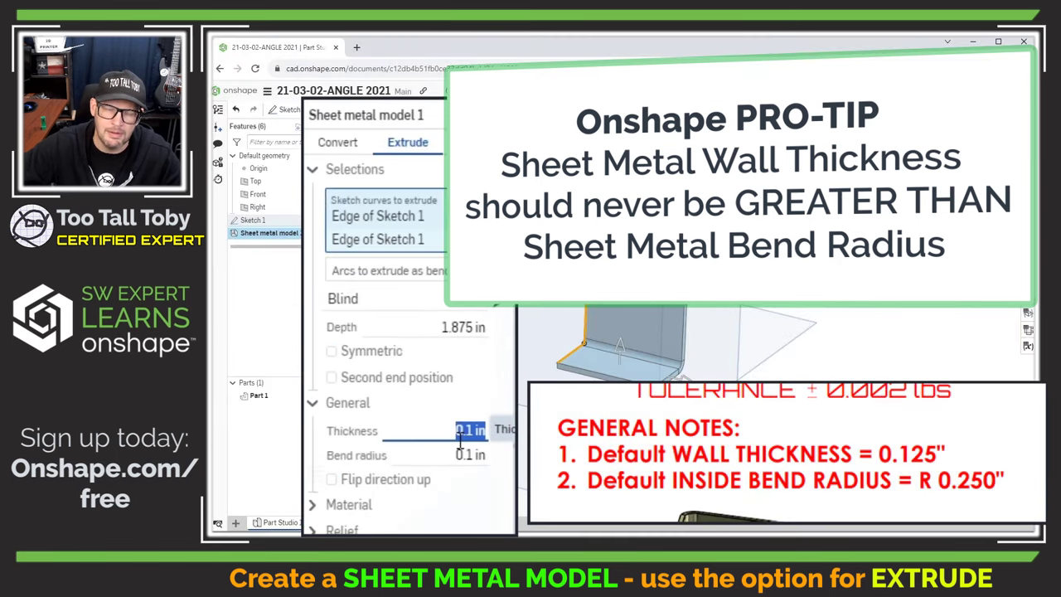
text(0)
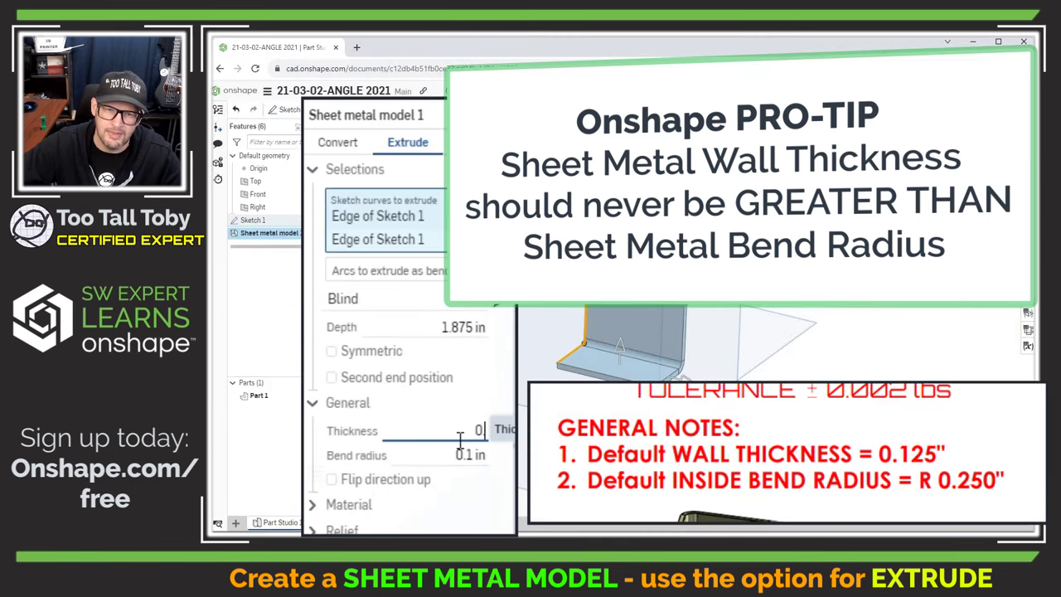
key(Return)
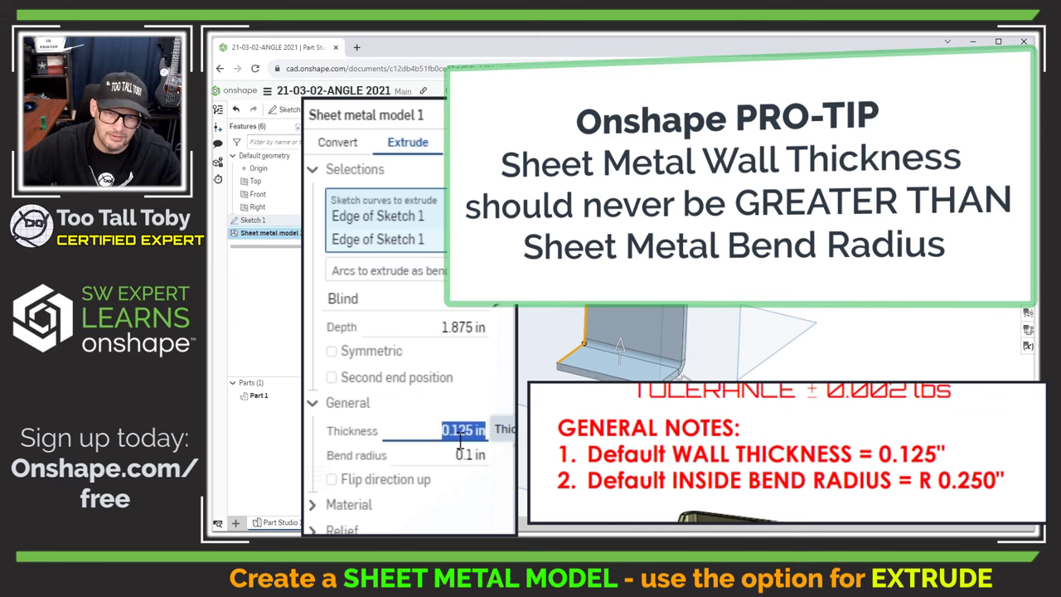
key(Tab)
text(0)
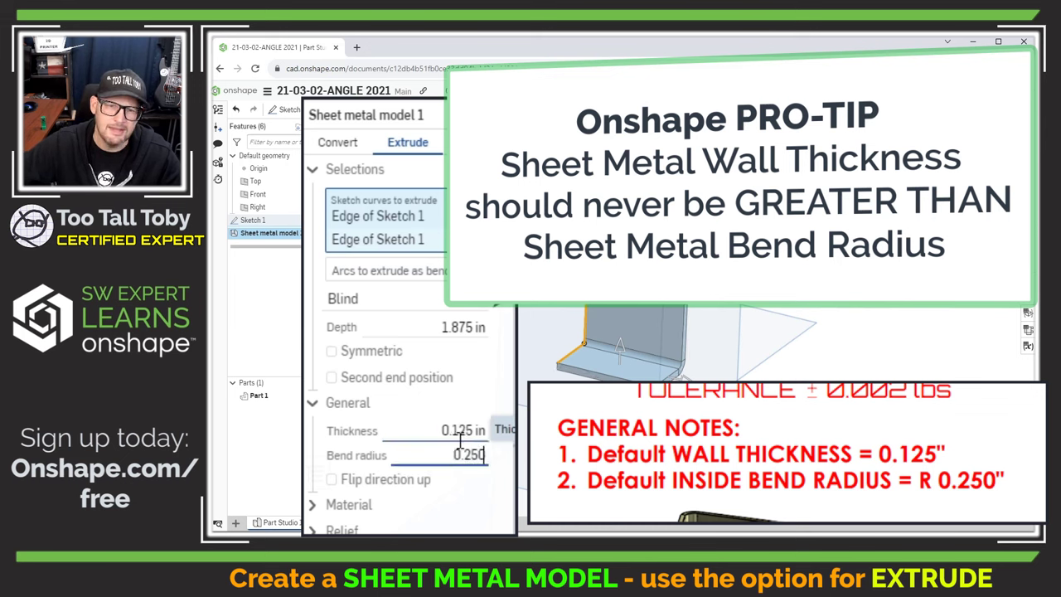
key(Return)
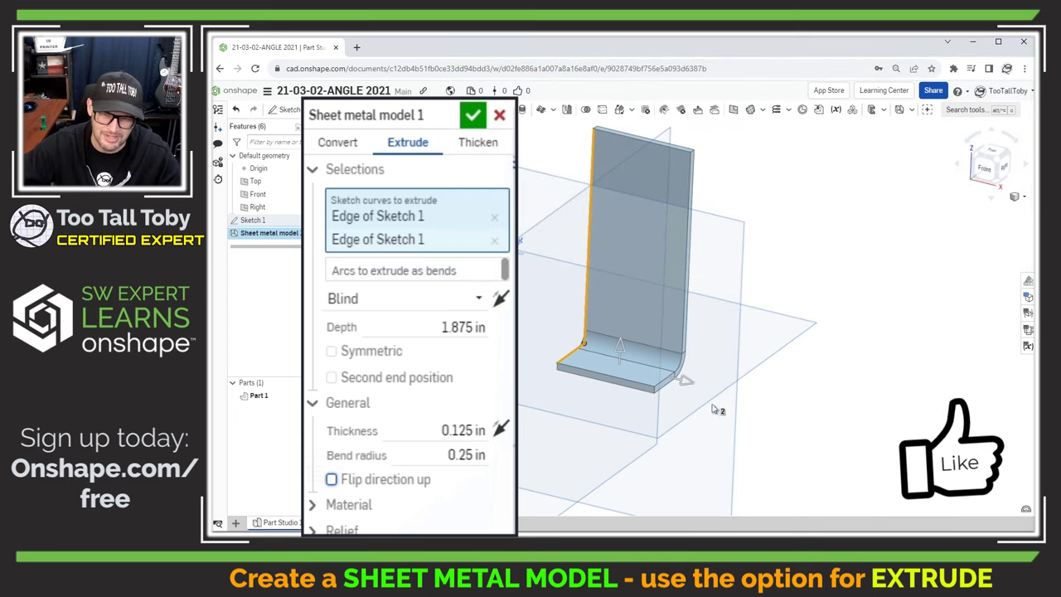
- From the right view, flip the 0.125 in thickness to the other side of the L-profile
key(shift+4)
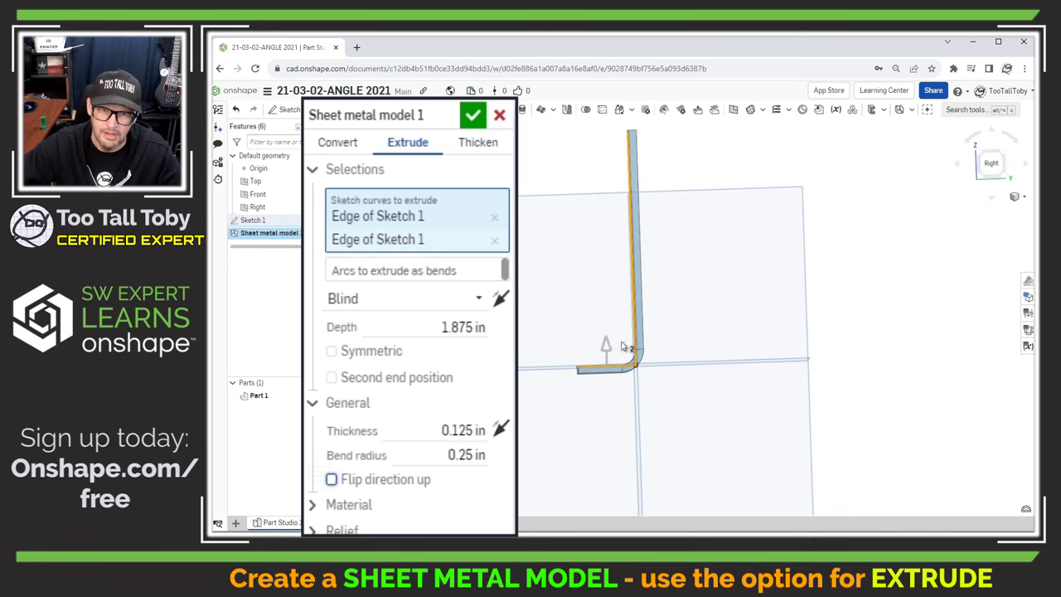
click(500, 429)
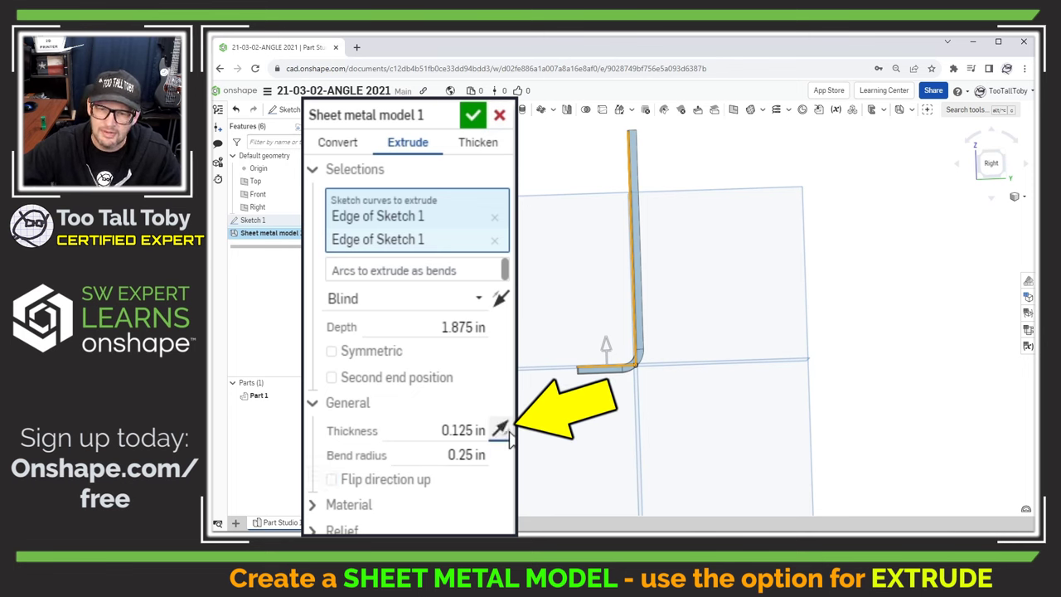
click(502, 430)
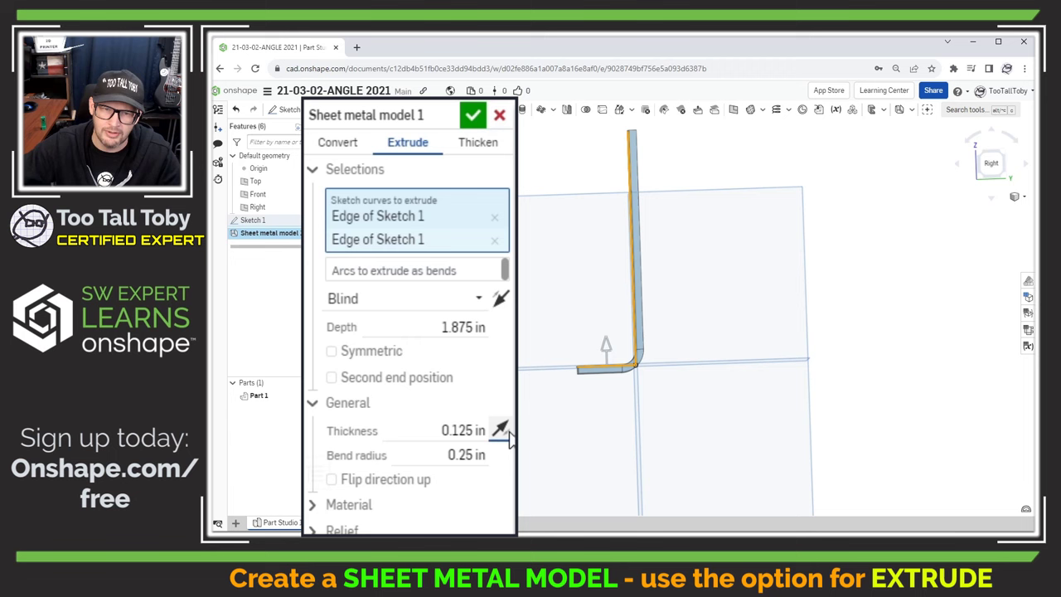
click(502, 430)
click(501, 429)
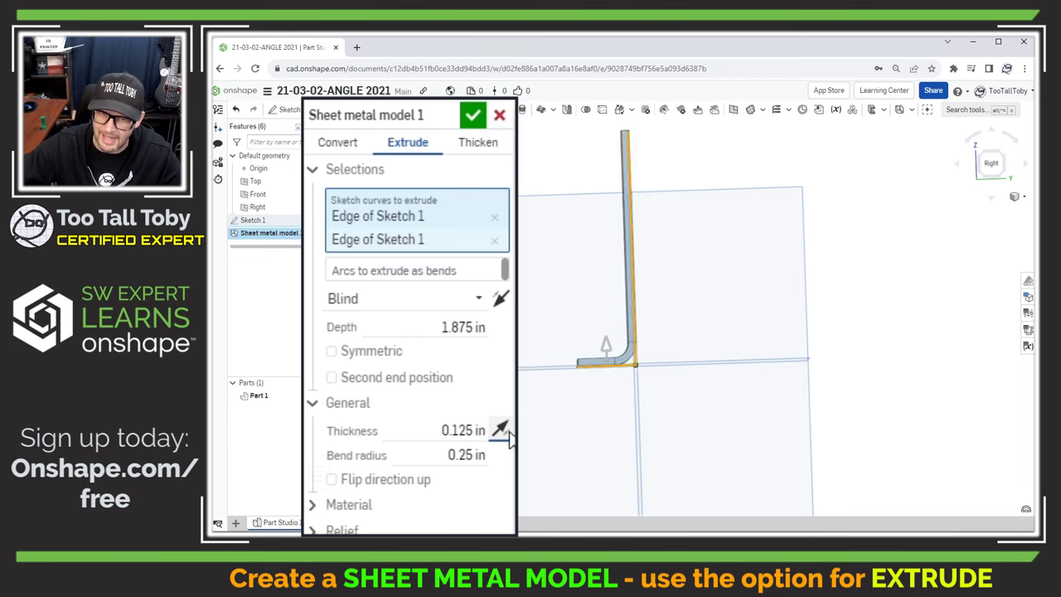
click(501, 429)
click(501, 430)
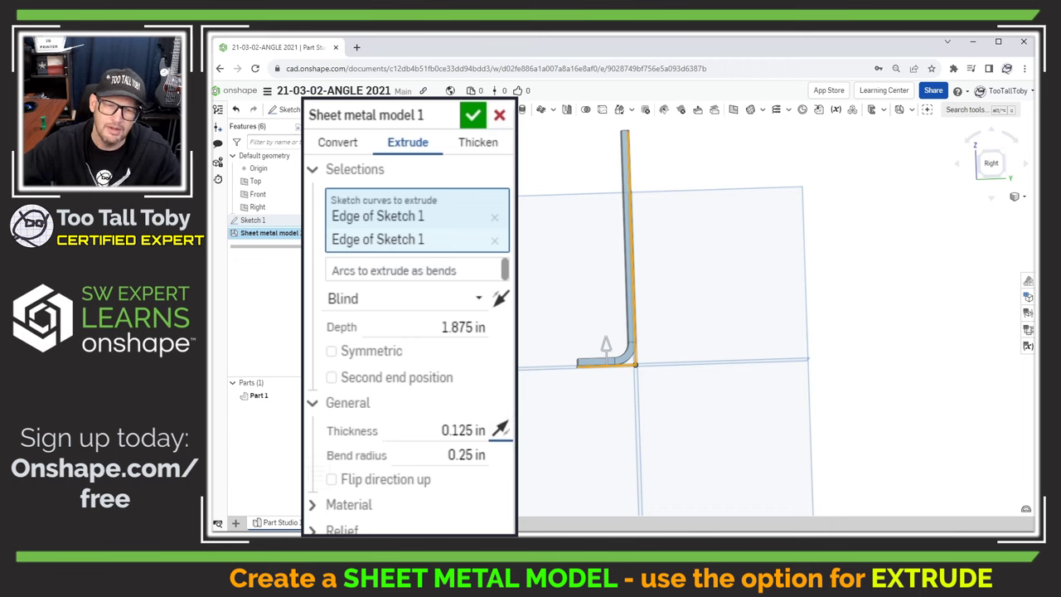
- In the Relief settings, choose Tear as the bend relief type
scroll(320, 417, down, 5)
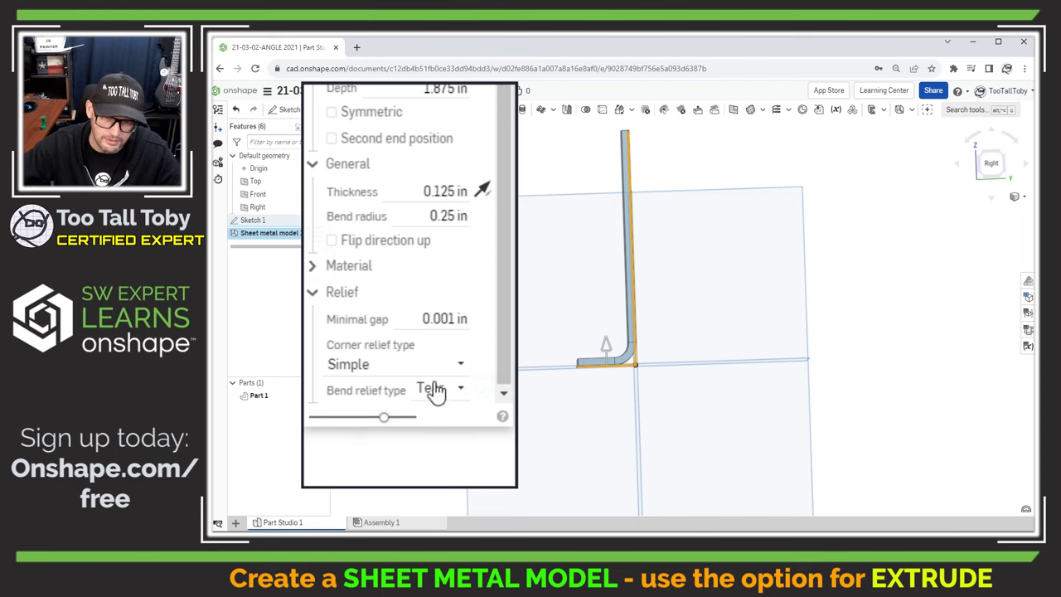
click(459, 400)
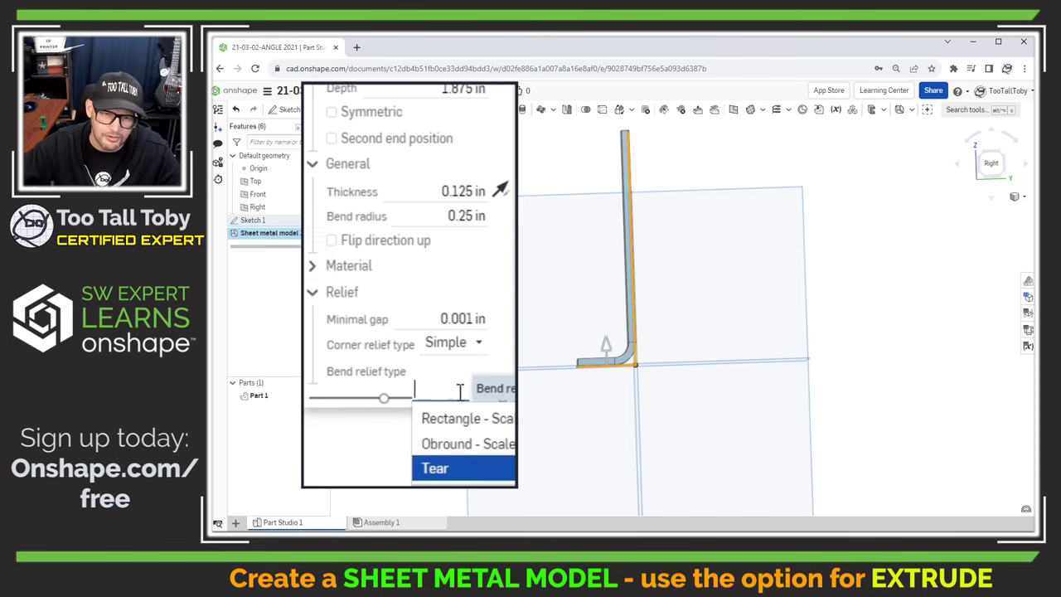
click(452, 472)
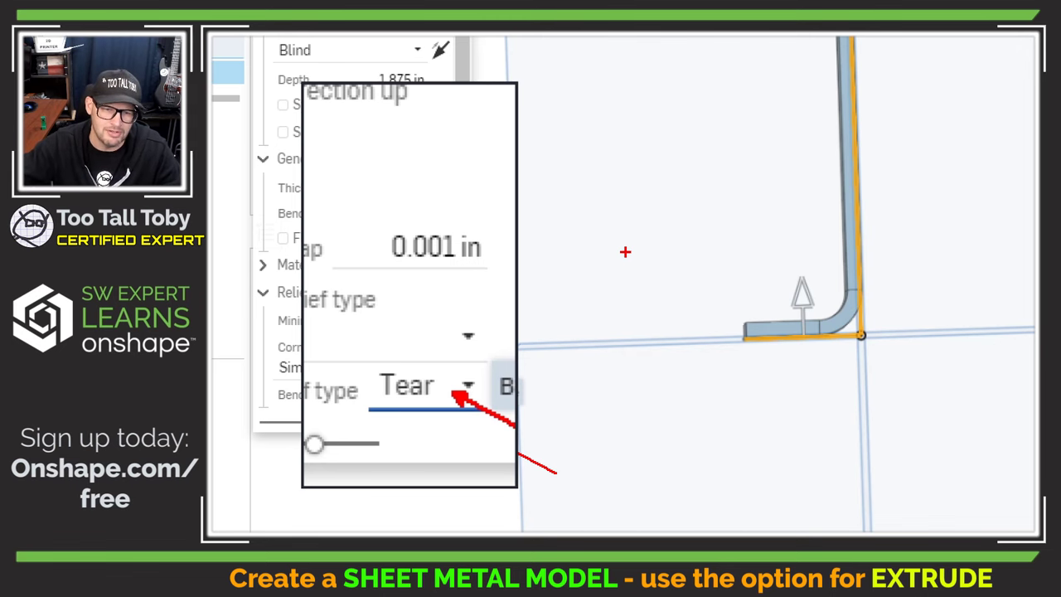
mouse_move(417, 339)
mouse_down()
mouse_move(384, 354)
mouse_move(363, 432)
mouse_move(516, 444)
mouse_move(479, 358)
mouse_move(362, 348)
mouse_up()
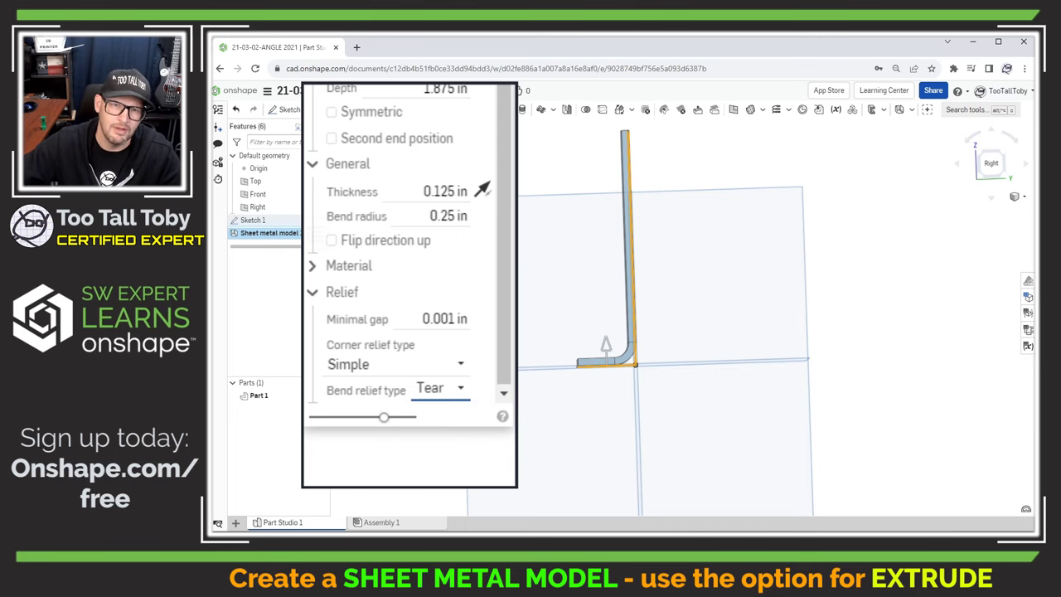
- Accept Sheet metal model 1, then select the upright's right vertical edge for a flange
click(421, 131)
right_drag(548, 257, 561, 212)
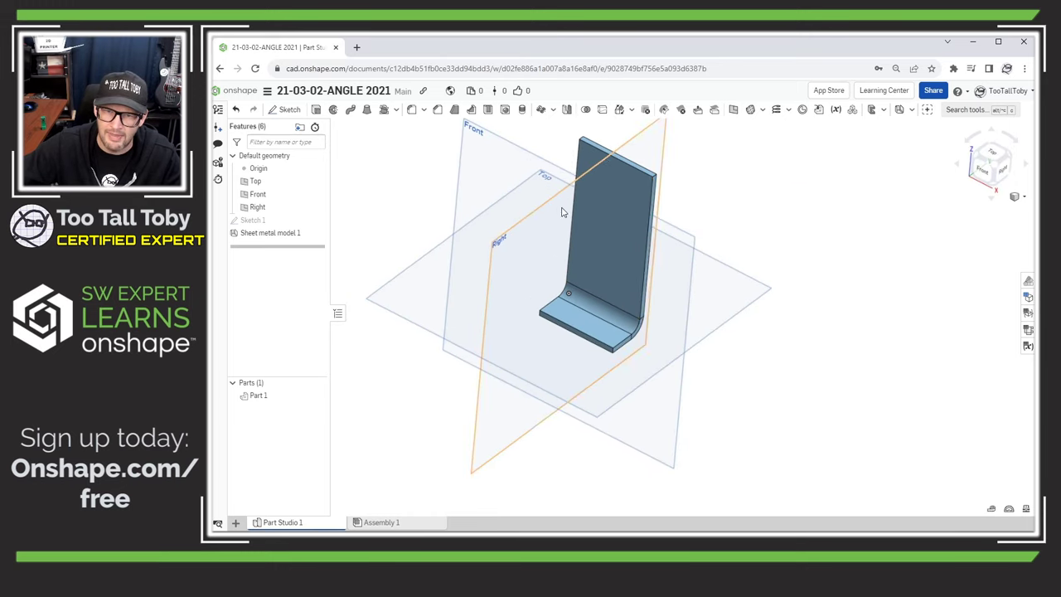
right_drag(670, 228, 665, 227)
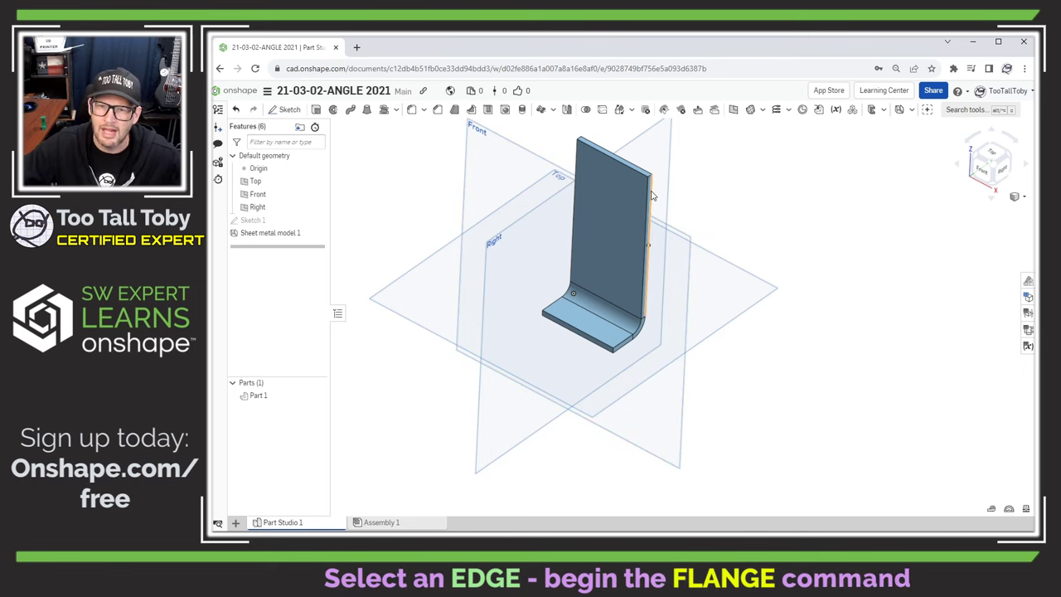
click(652, 196)
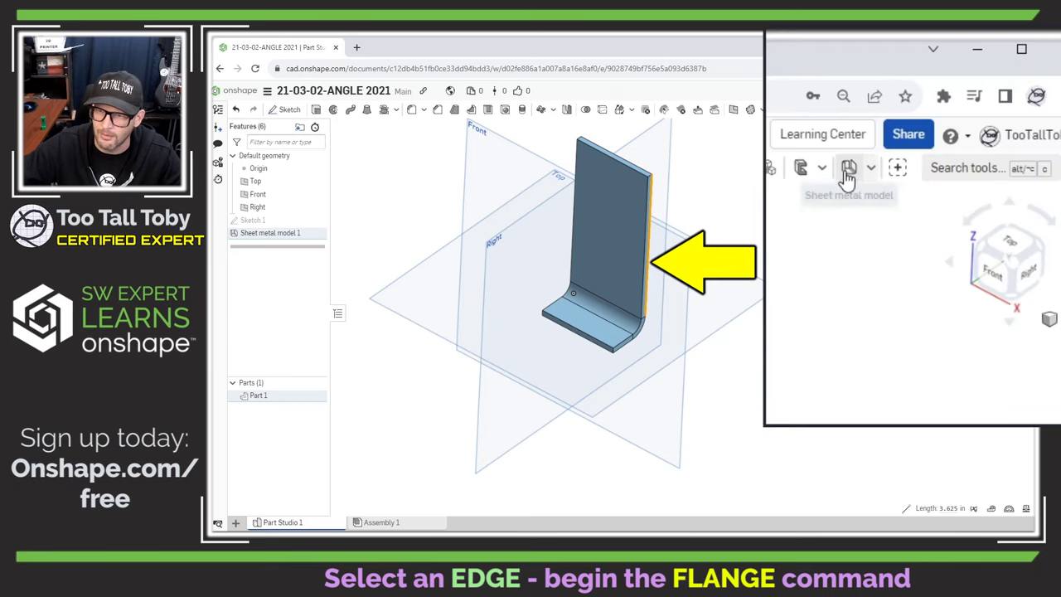
click(871, 170)
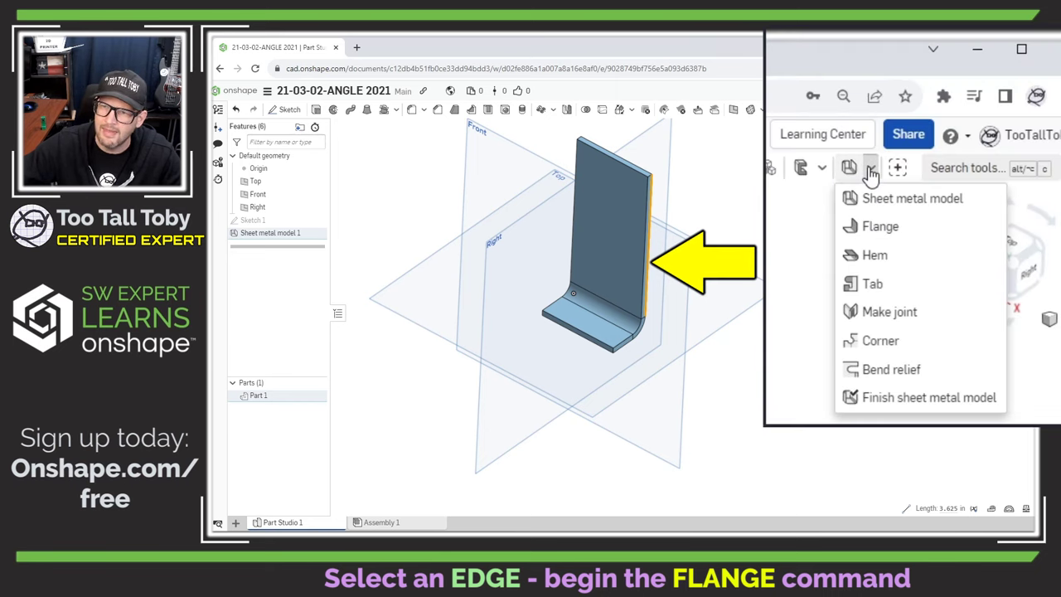
- Start a flange on the upright's vertical edge with a 4 in distance
click(877, 227)
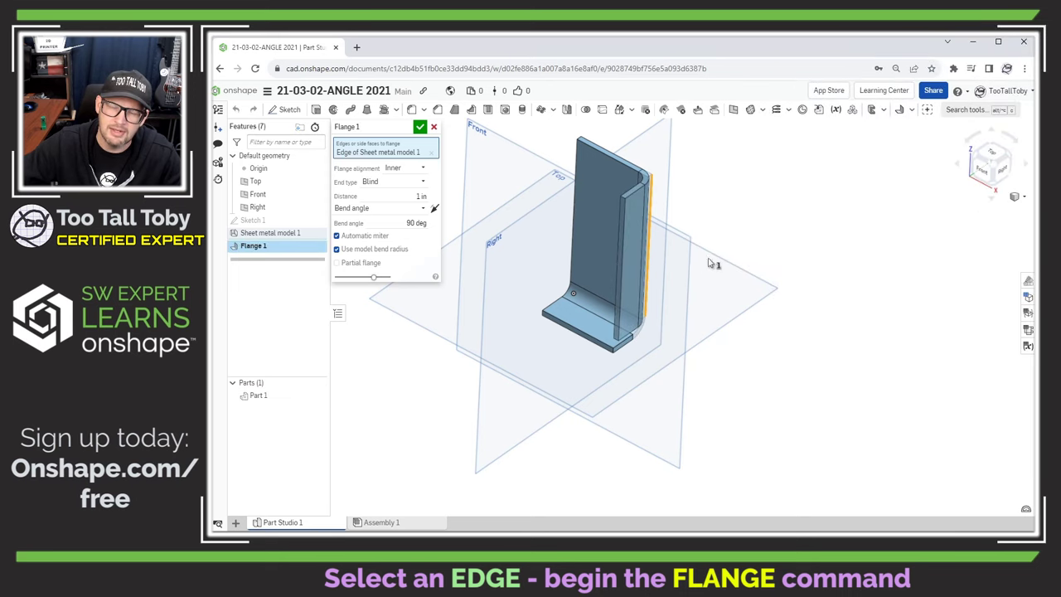
key(shift+Up)
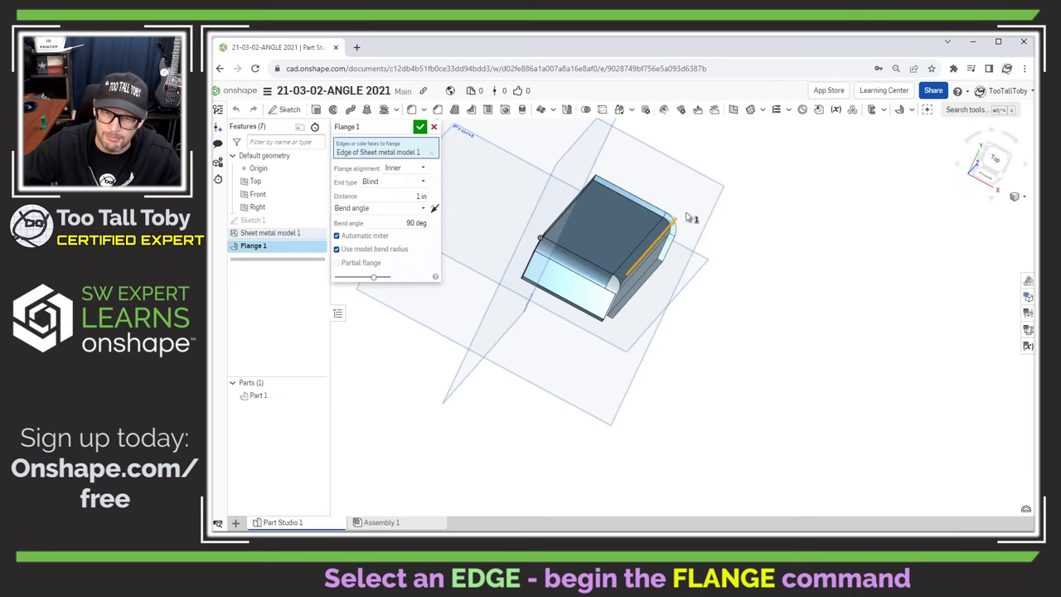
key(shift+Down)
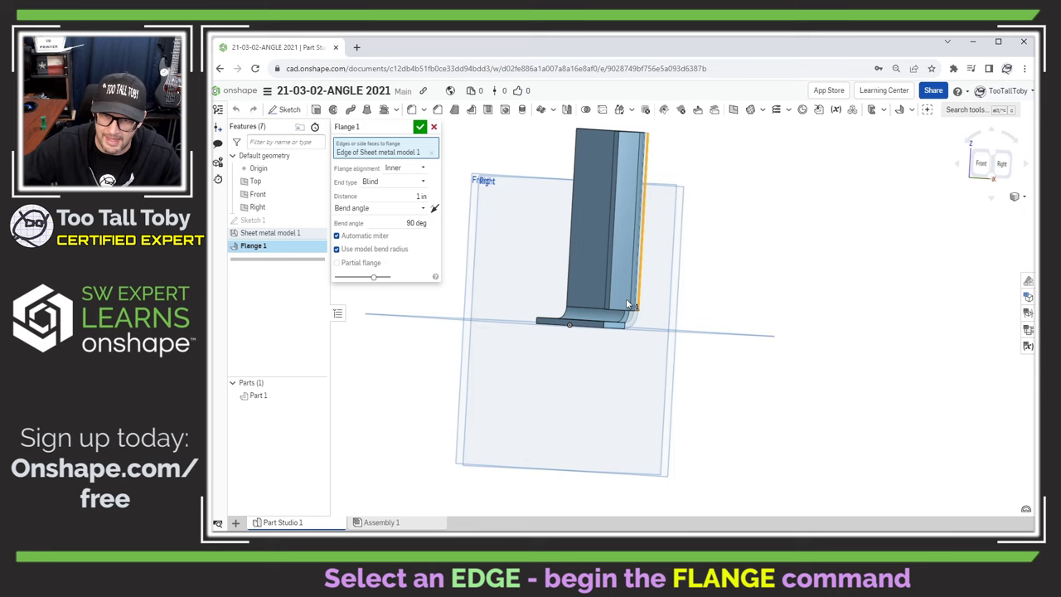
right_drag(628, 305, 450, 218)
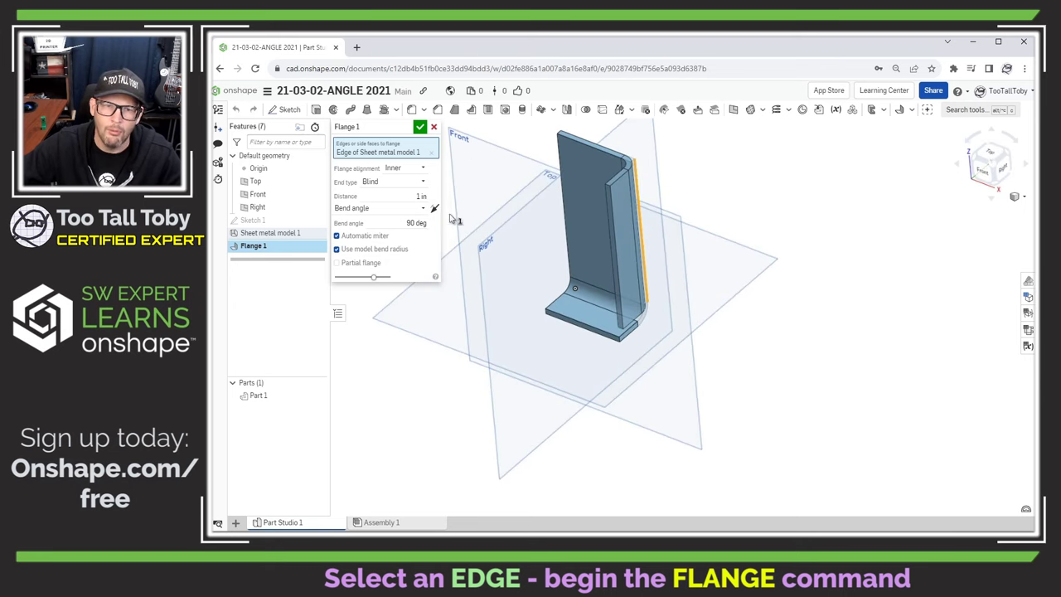
click(419, 197)
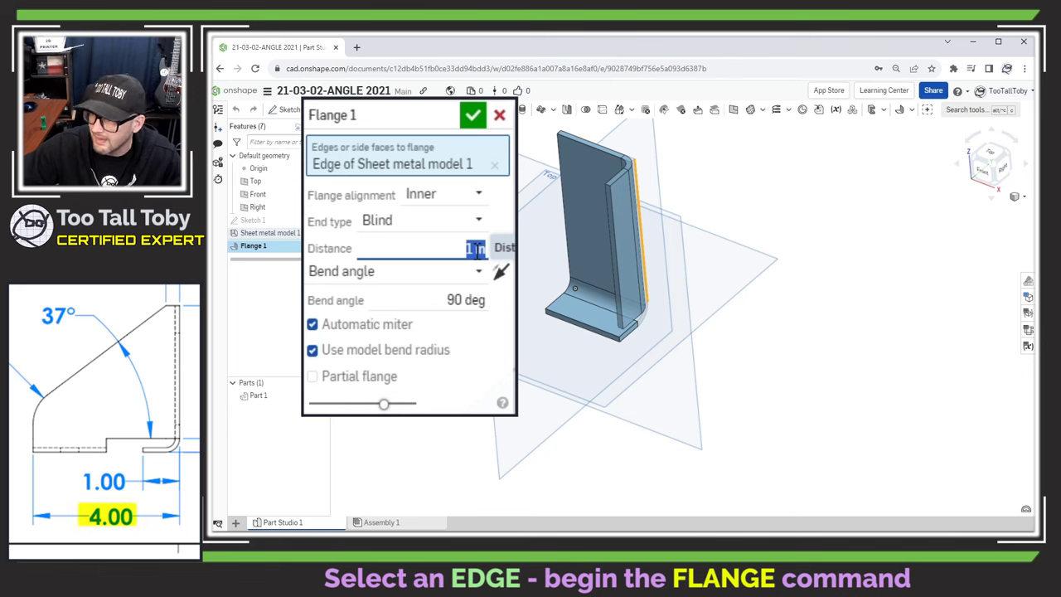
text(4)
key(Return)
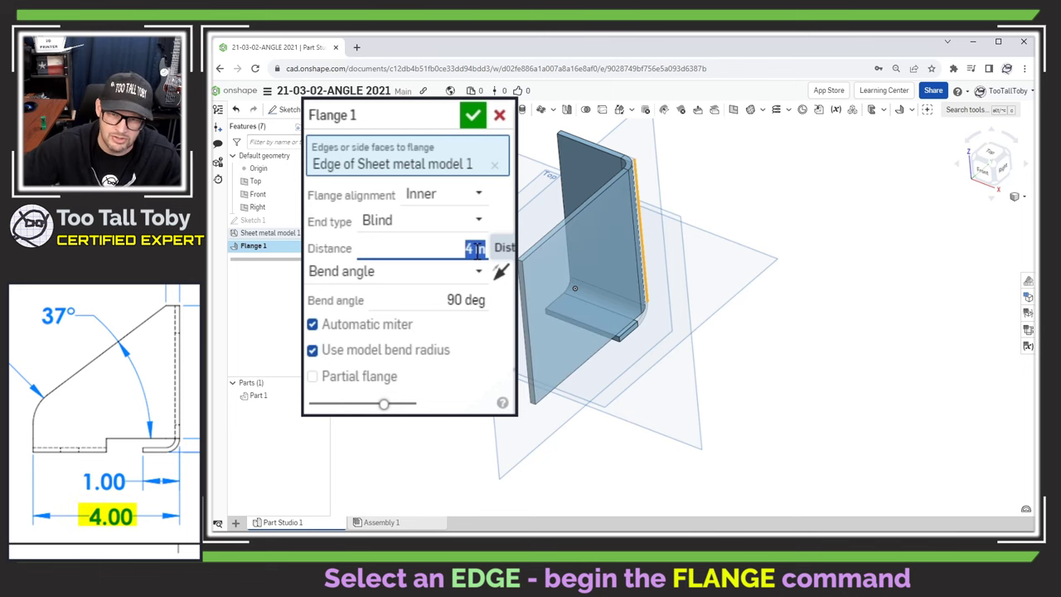
- Try Outer and Middle alignments, then set Hold line and accept Flange 1
right_drag(642, 369, 535, 363)
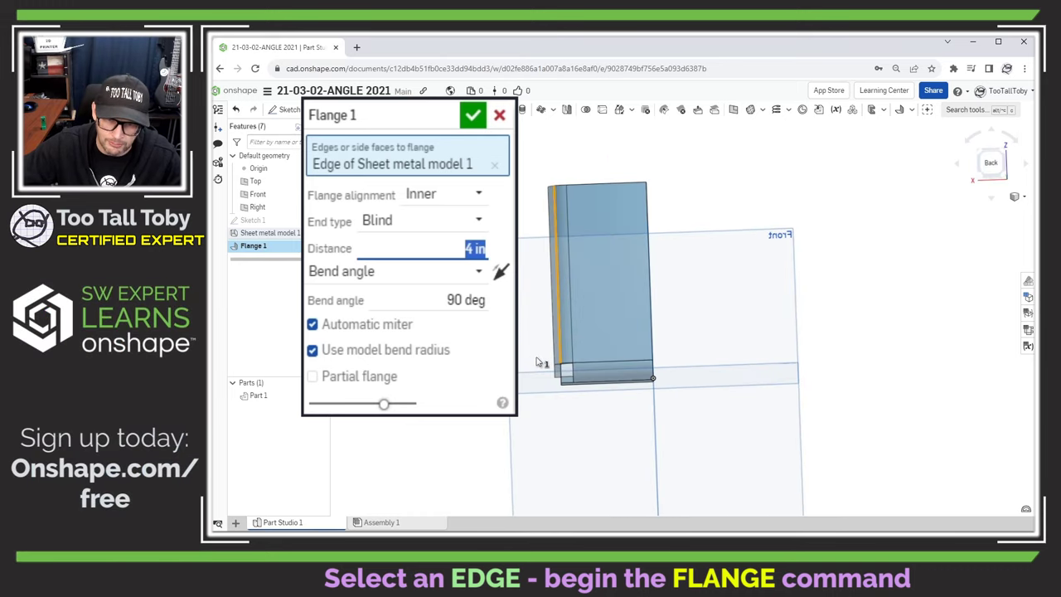
scroll(537, 335, up, 2)
scroll(537, 331, up, 1)
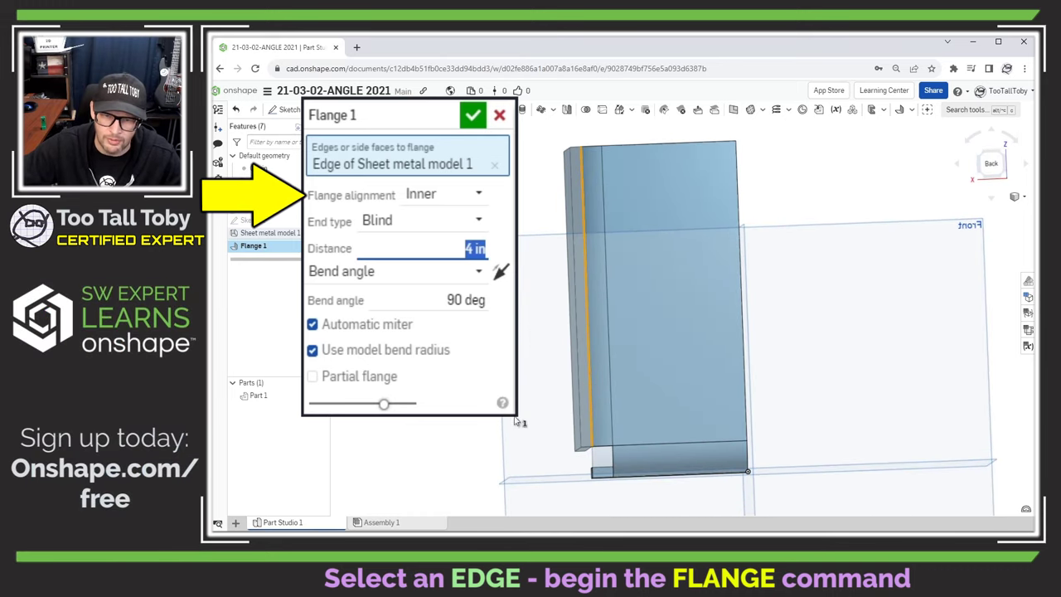
click(477, 199)
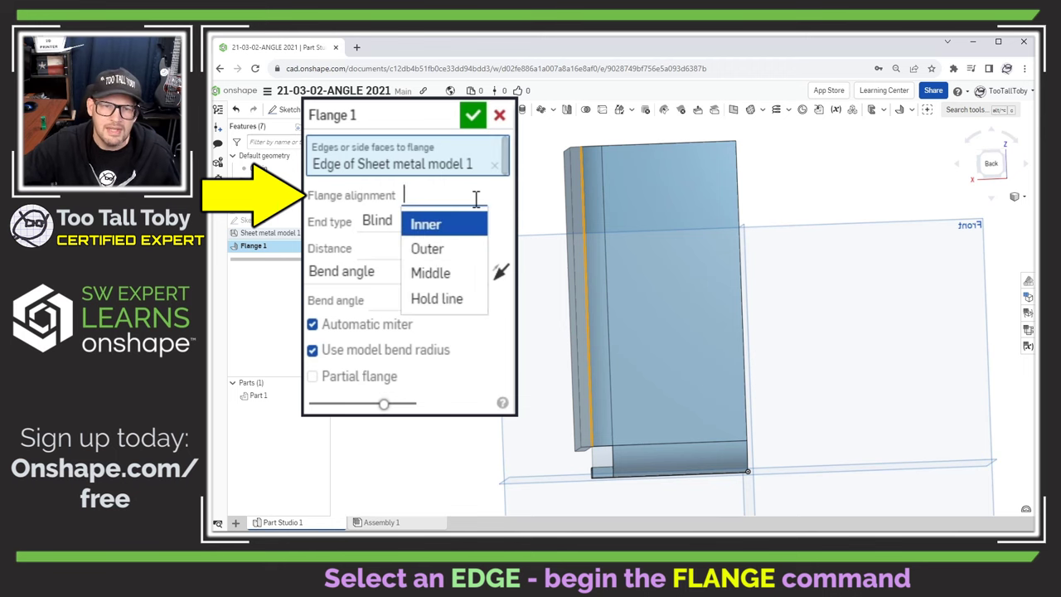
click(435, 247)
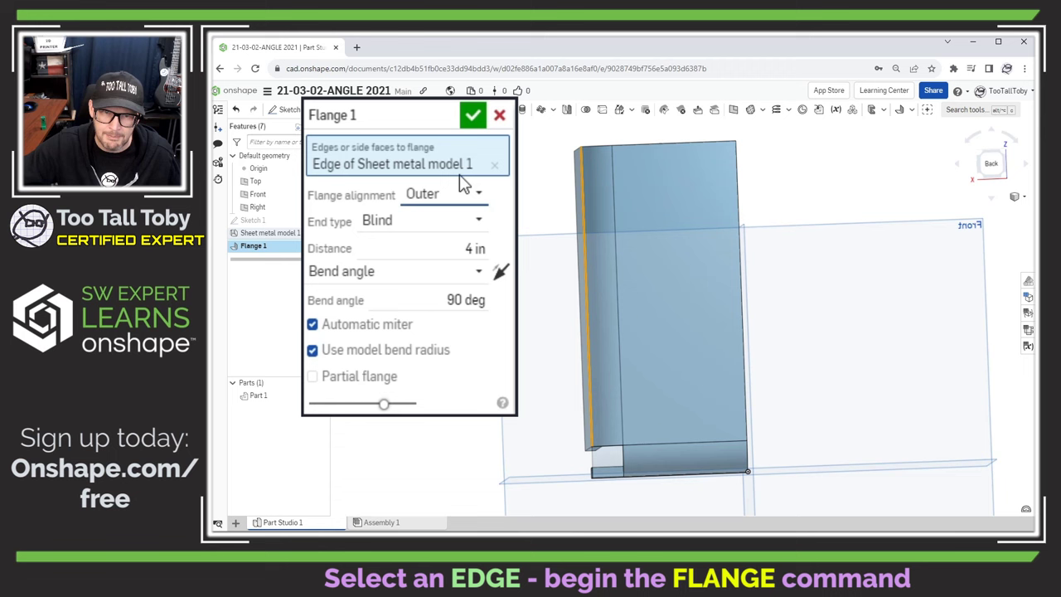
click(467, 193)
click(442, 281)
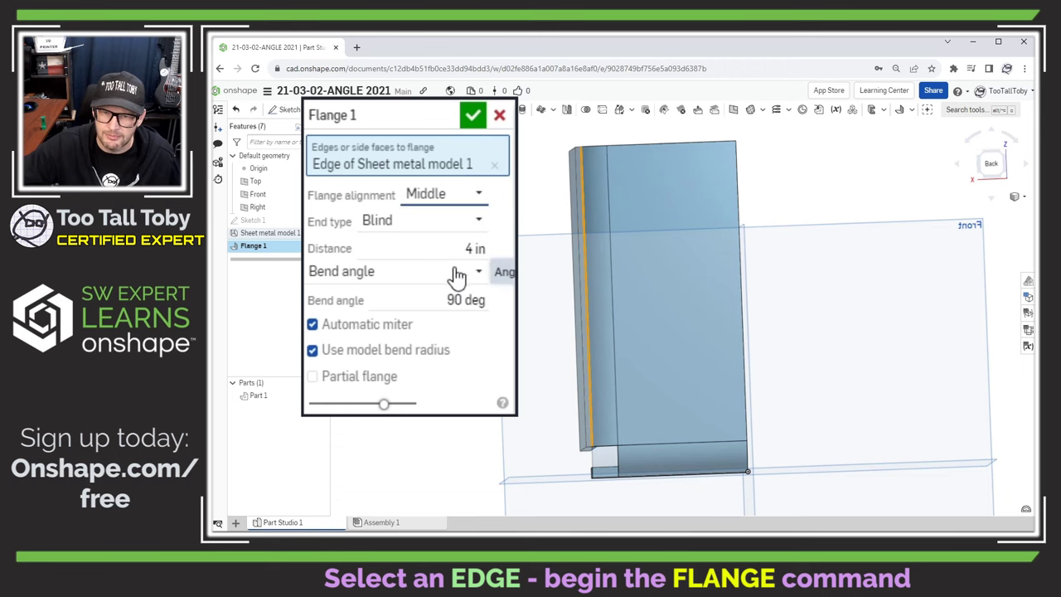
click(472, 196)
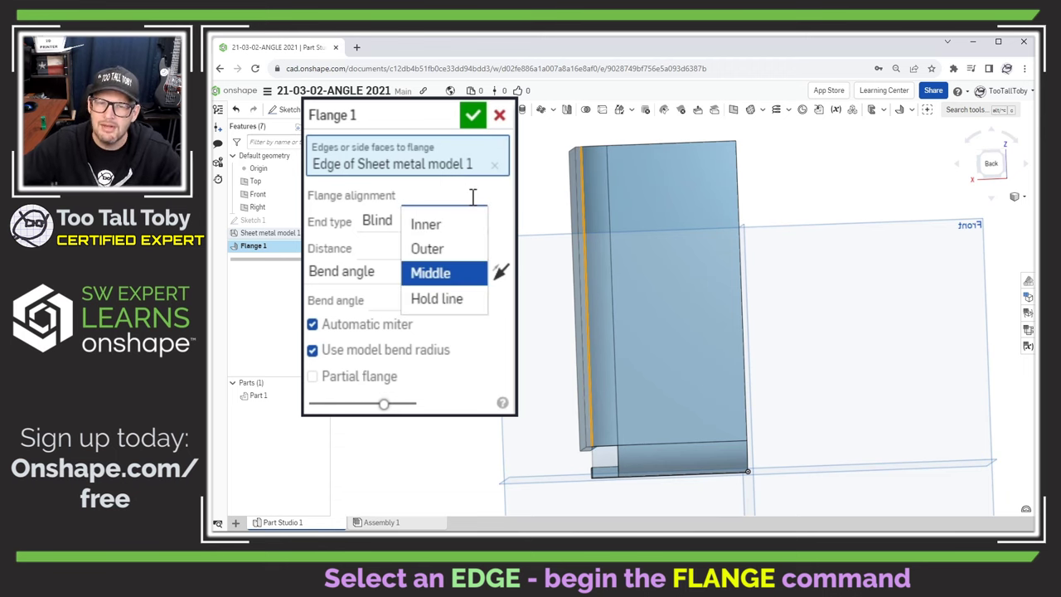
click(437, 299)
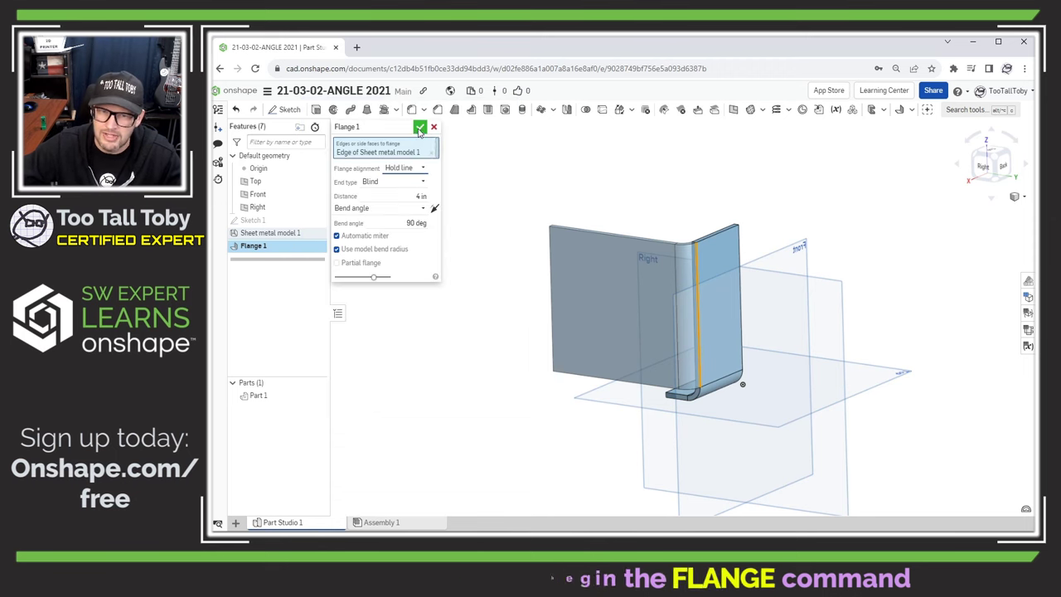
click(420, 127)
- Turn the model and select the large flat face of Flange 1
key(shift+Down)
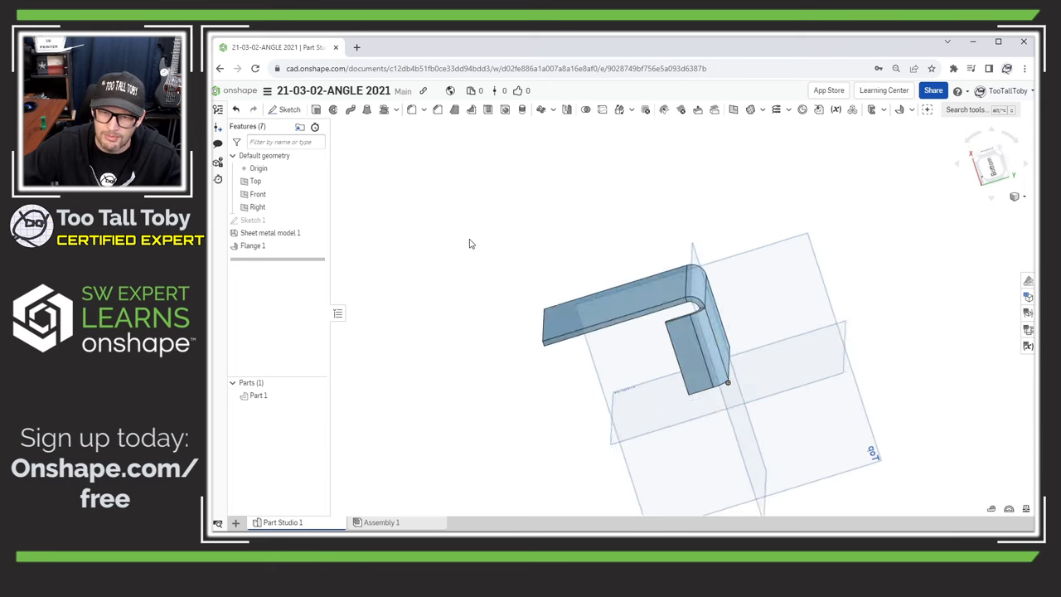
right_drag(469, 244, 483, 301)
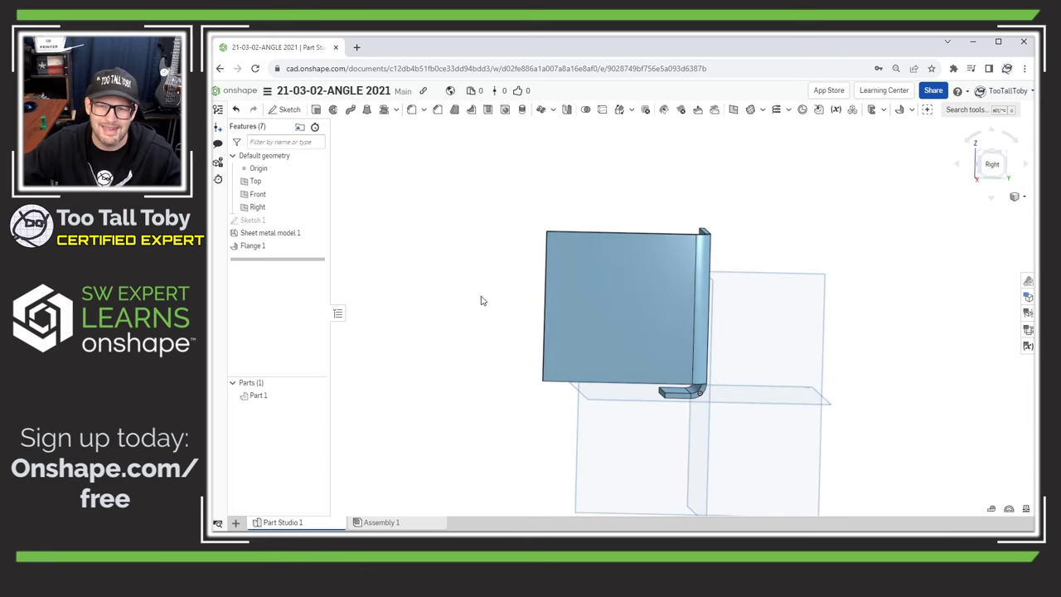
click(600, 247)
- Sketch on the flange face: a line along the top edge, then a diagonal toward the left edge
key(s)
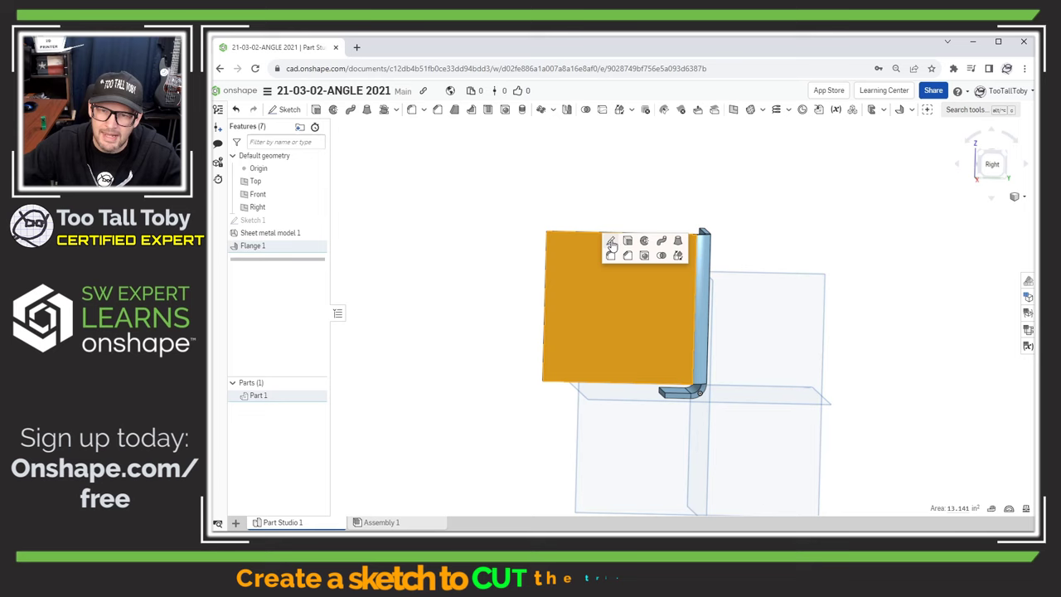
click(610, 241)
key(n)
key(s)
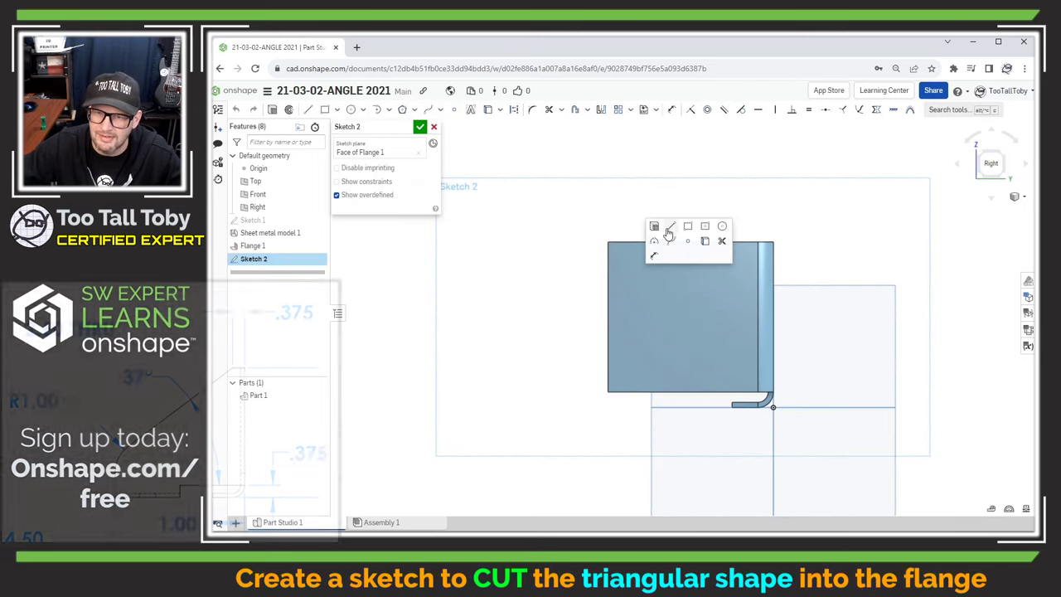
click(670, 227)
click(608, 242)
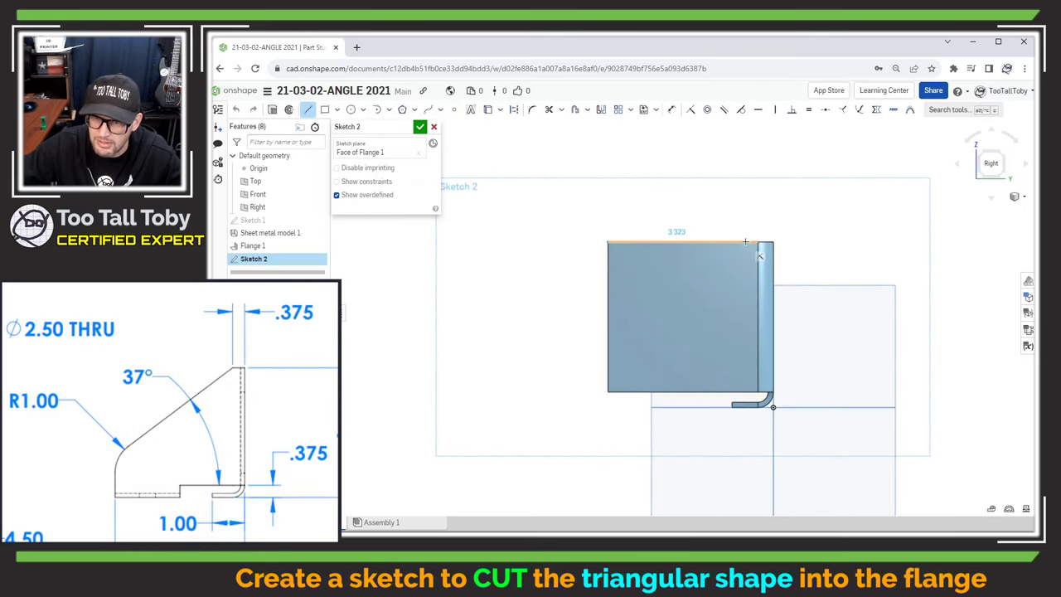
click(747, 242)
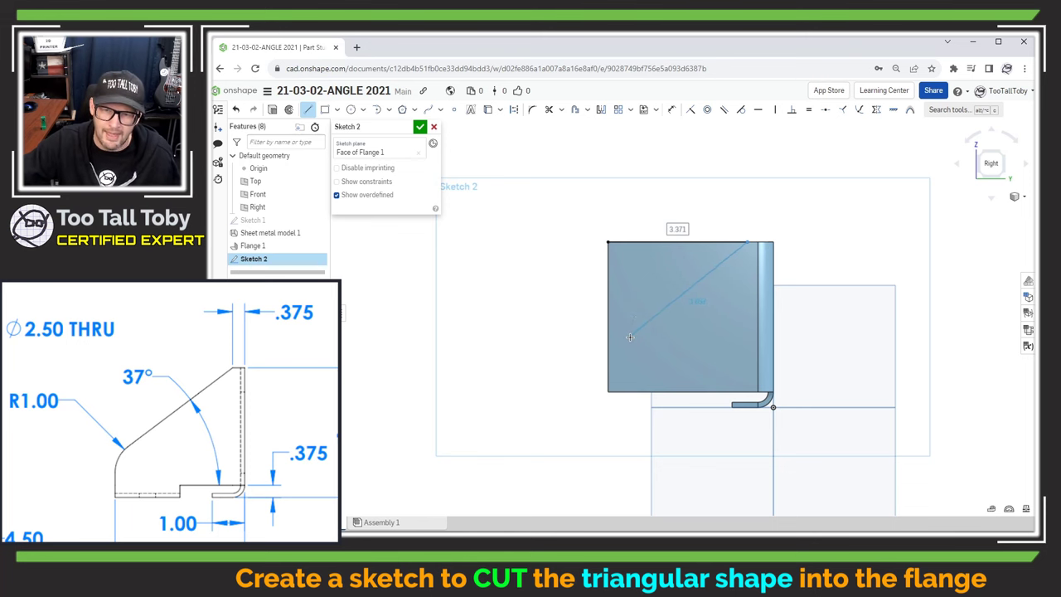
click(630, 337)
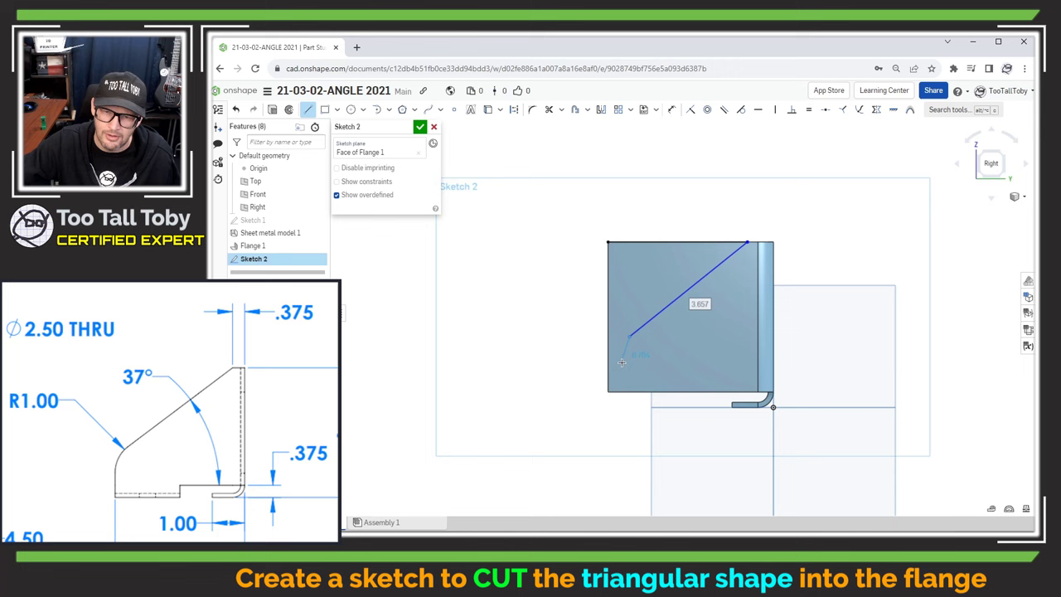
- Add a tangent arc ending on the left edge and constrain it tangent to that edge
key(t)
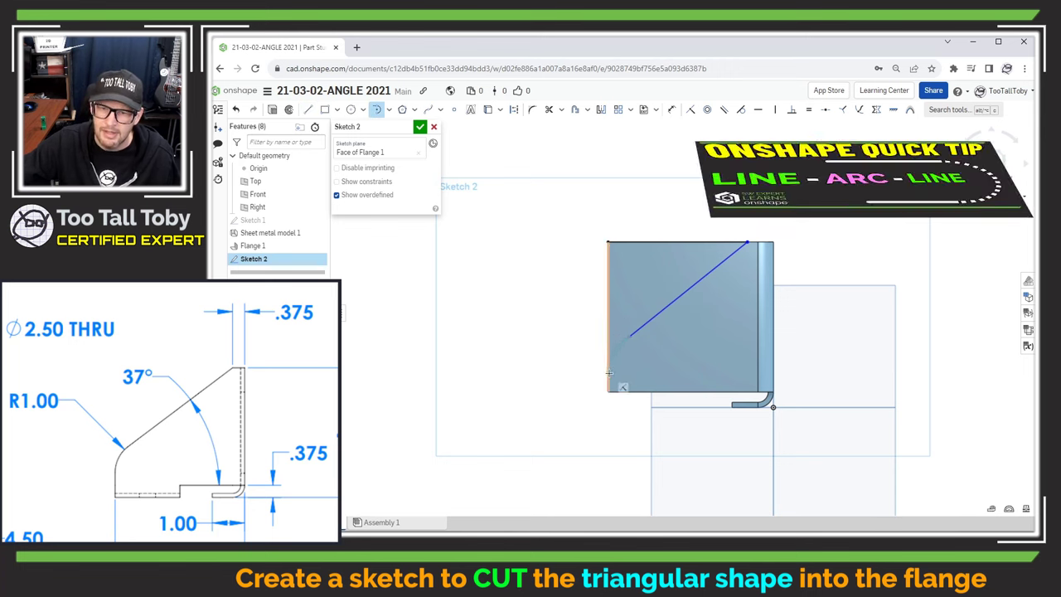
click(609, 371)
key(l)
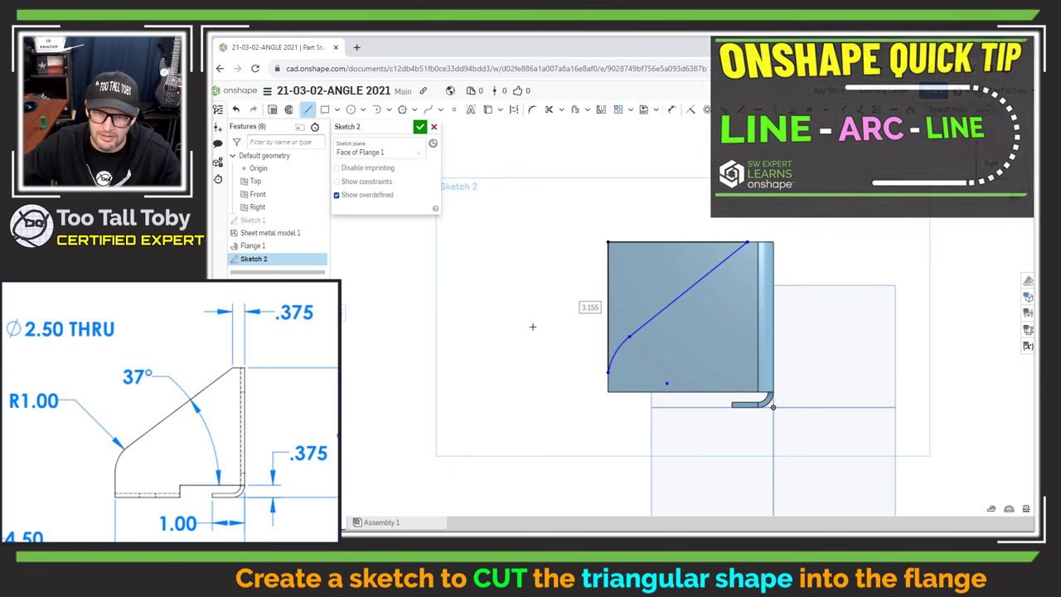
key(Escape)
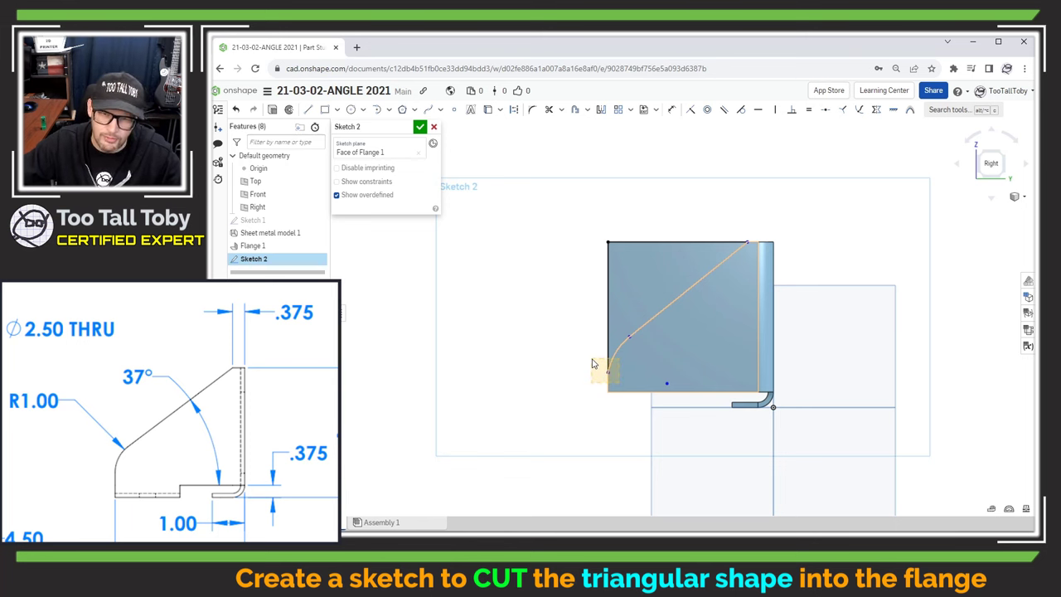
drag(594, 364, 593, 364)
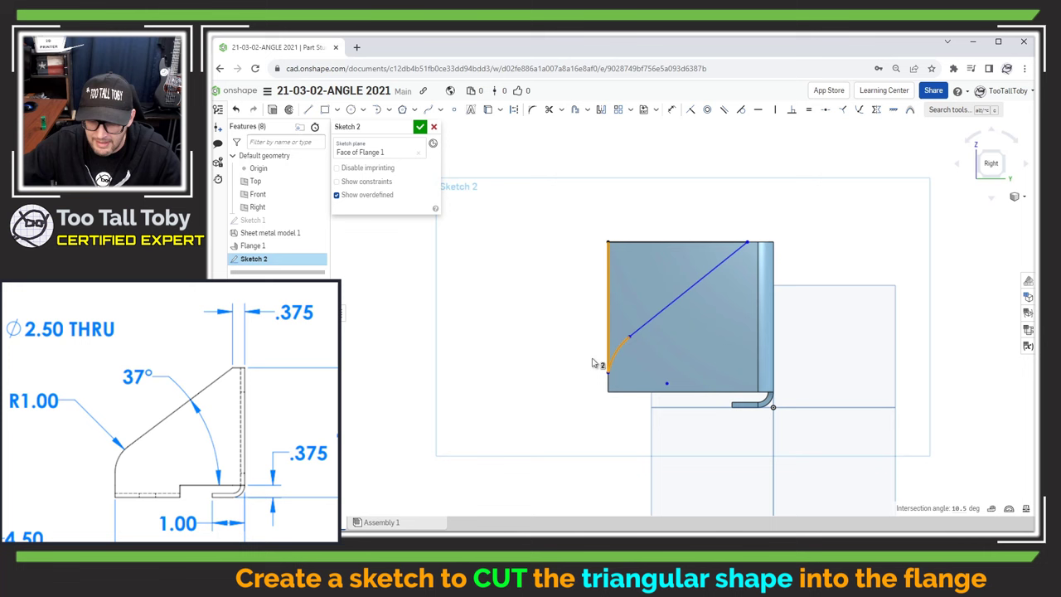
key(t)
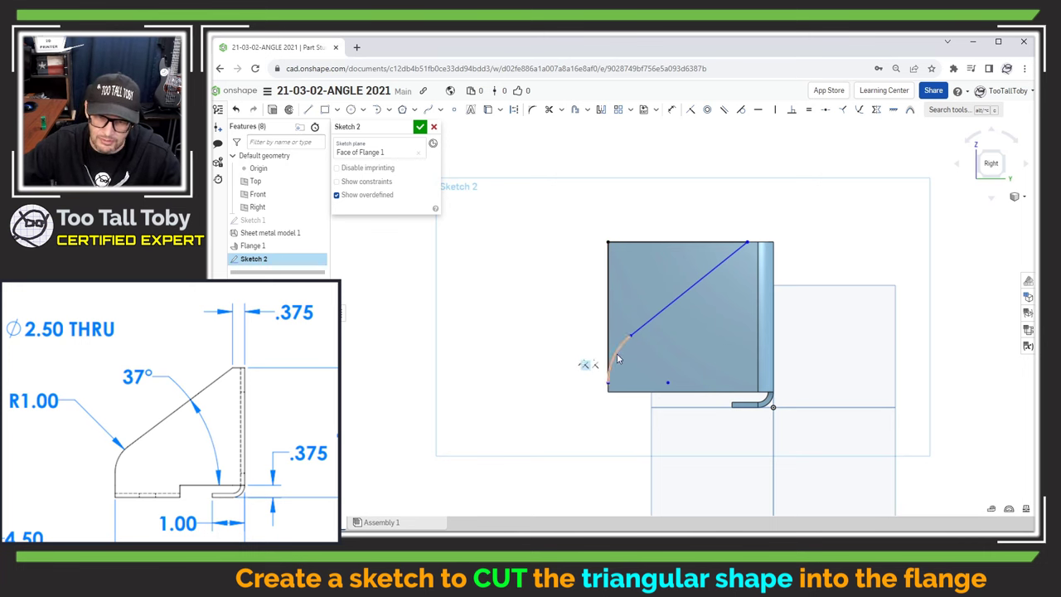
click(615, 356)
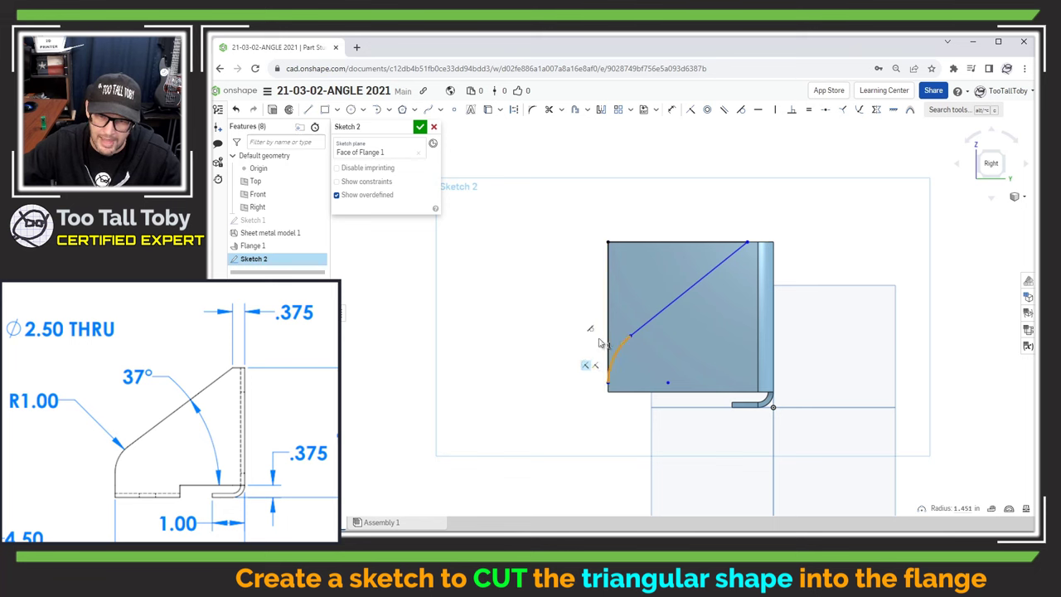
click(534, 431)
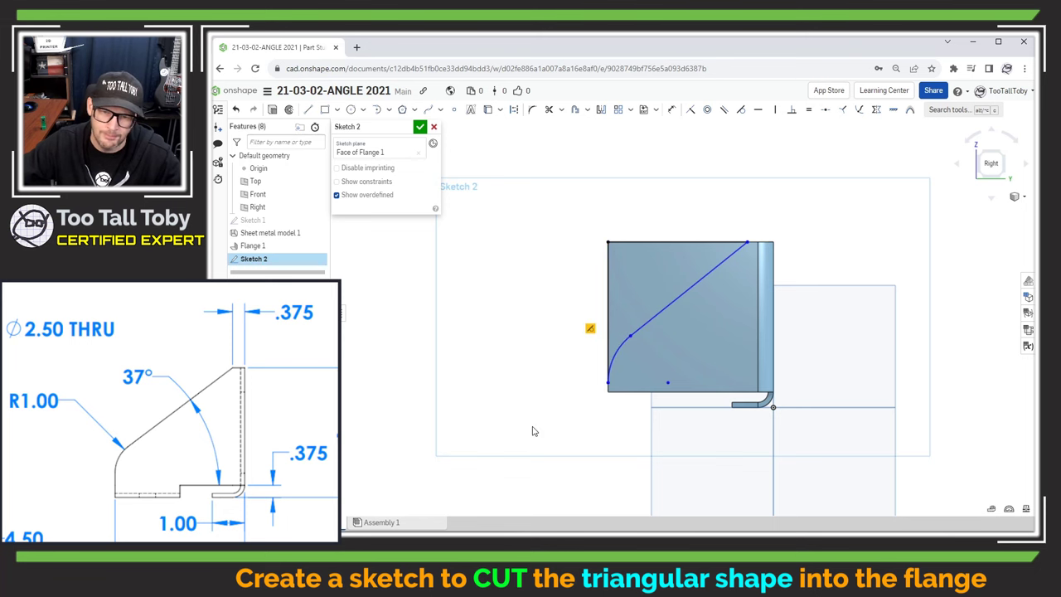
- Dimension the arc to a 1 in radius and the diagonal line to 37°
key(s)
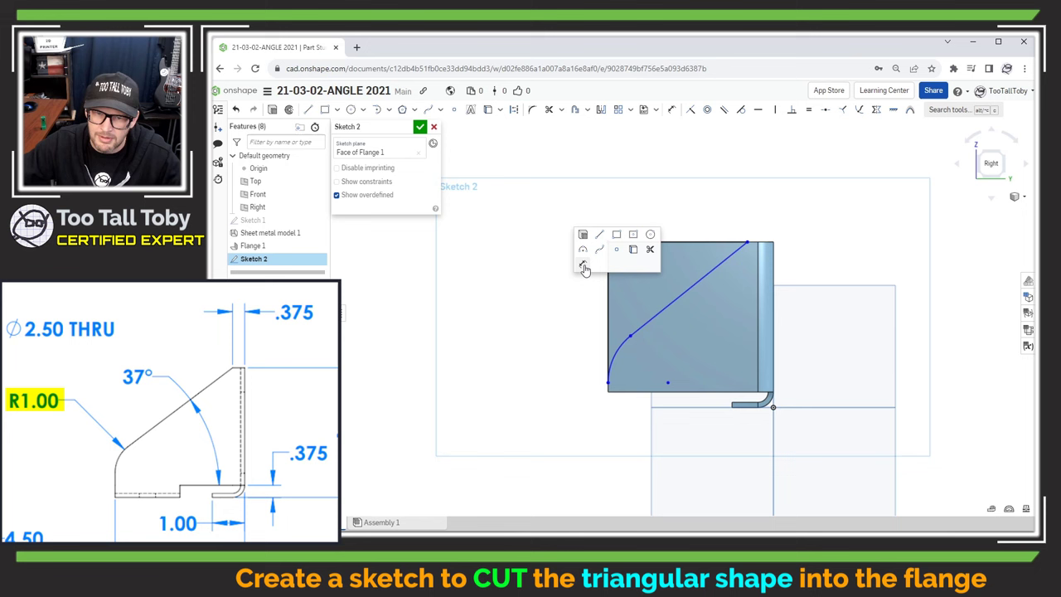
click(584, 266)
click(618, 350)
click(554, 324)
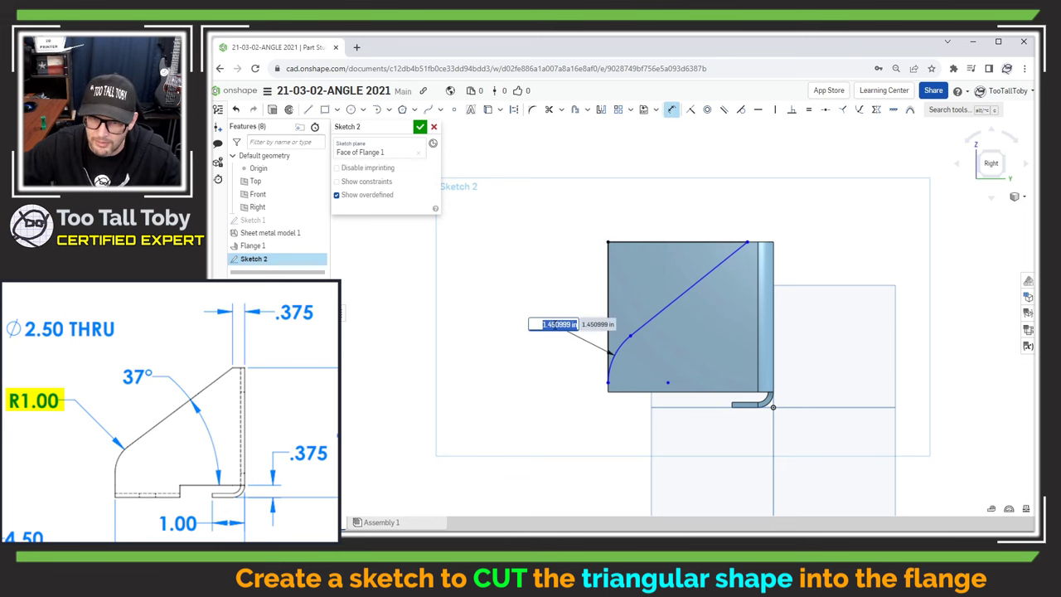
text(1)
key(Return)
click(687, 293)
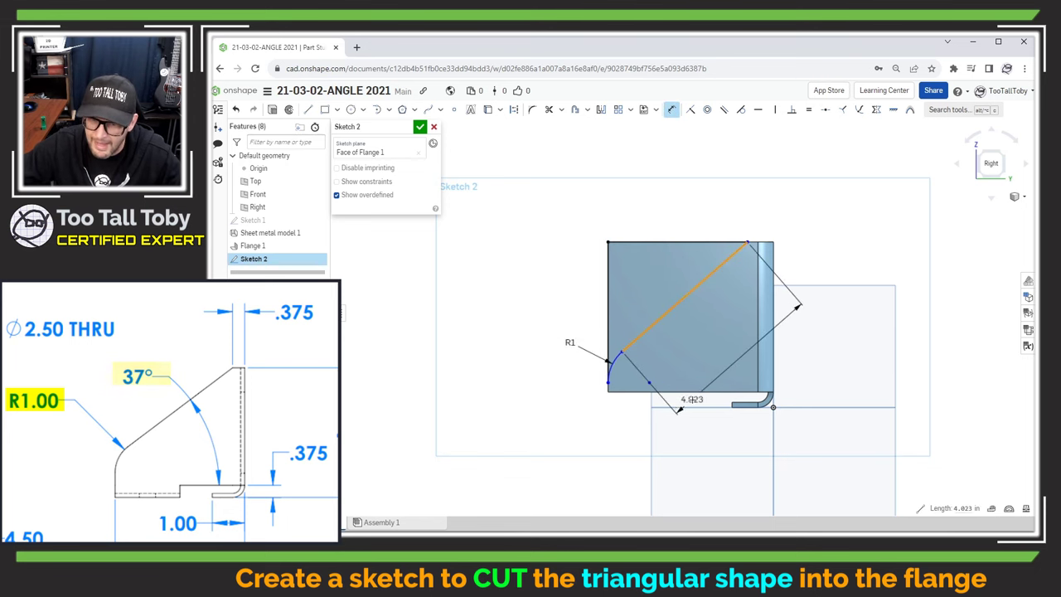
double_click(695, 344)
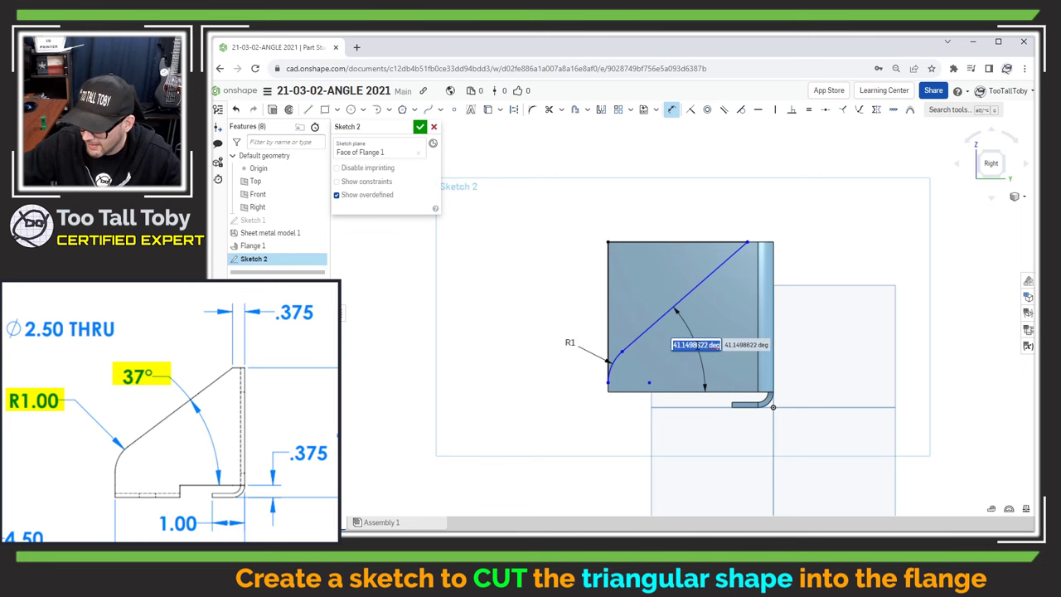
key(Return)
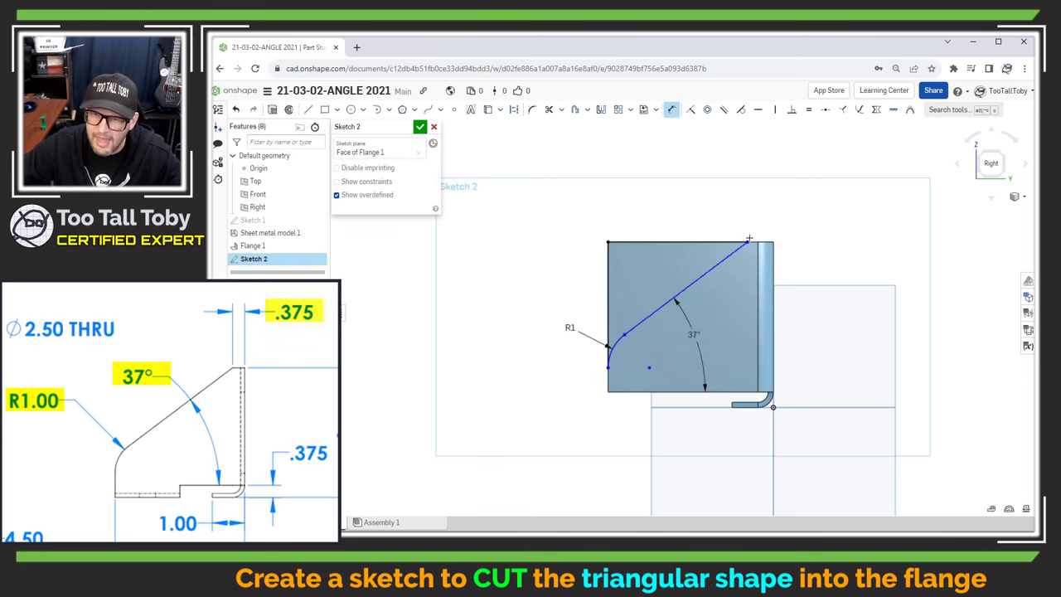
- Add a 0.375 in offset dimension from the vertical edge and start a Remove extrude
click(772, 249)
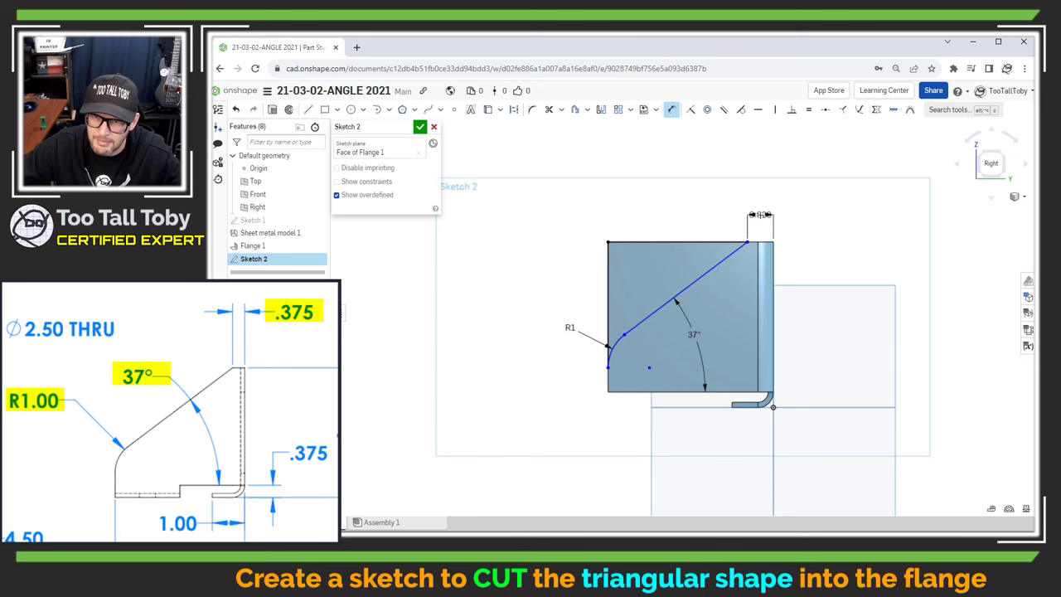
click(760, 214)
text(0.37)
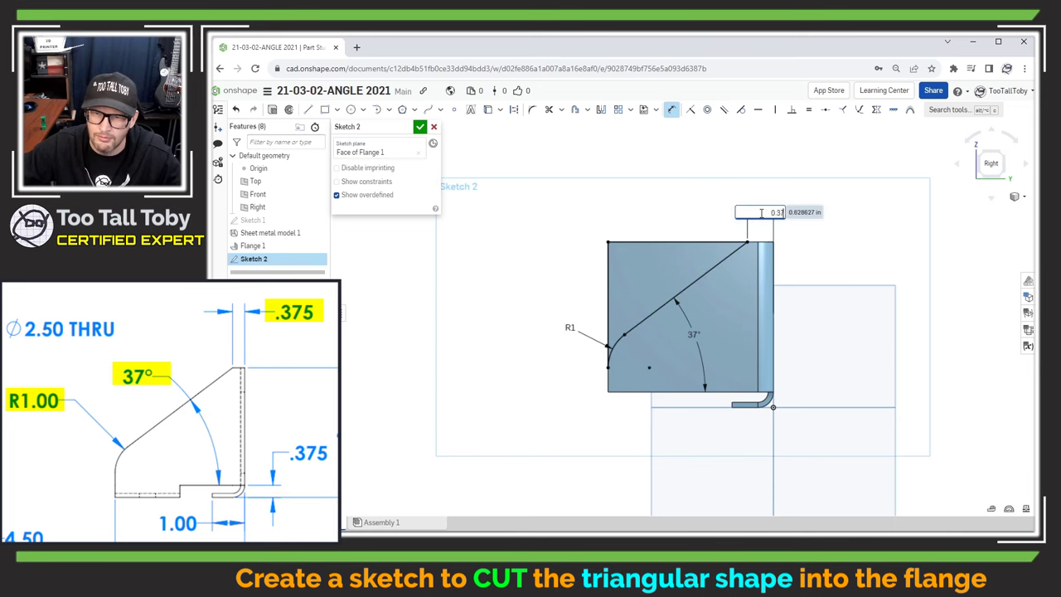
text(5)
key(Return)
right_drag(671, 302, 700, 317)
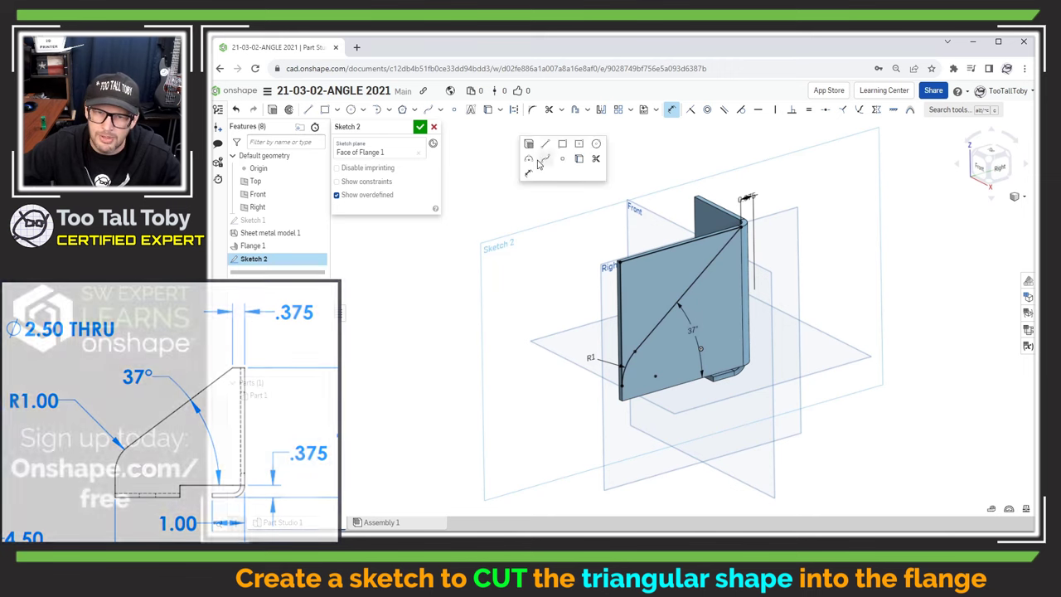
key(shift+e)
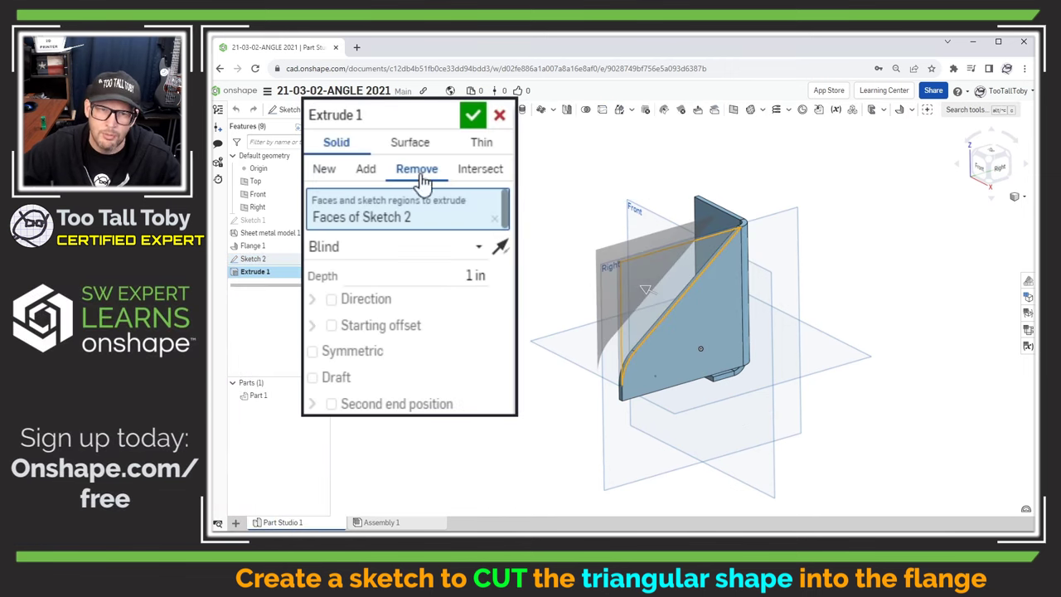
- Set Extrude 1's cut to Up to next and accept it
click(482, 247)
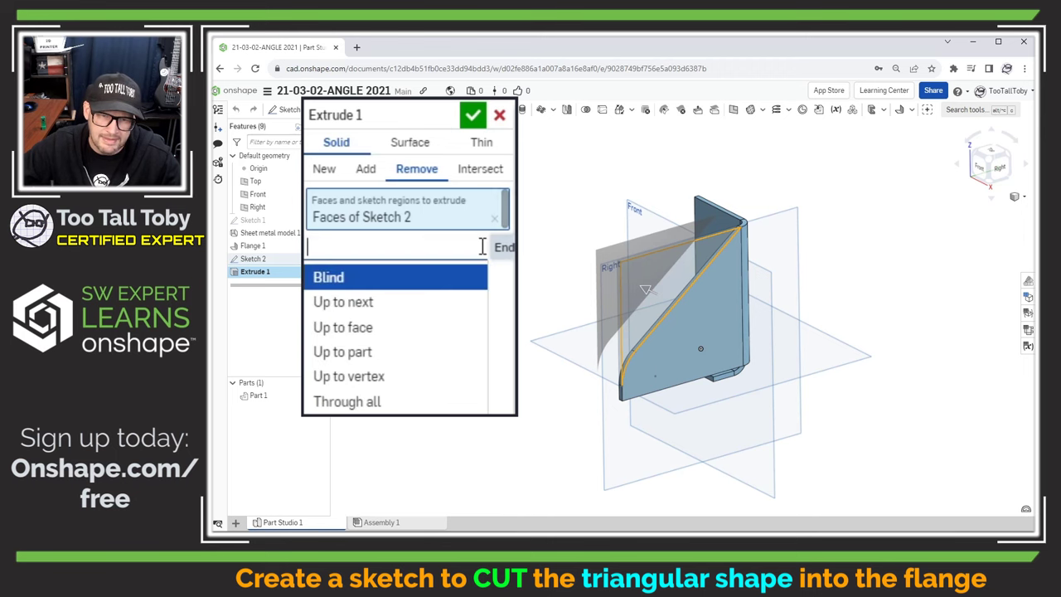
click(404, 304)
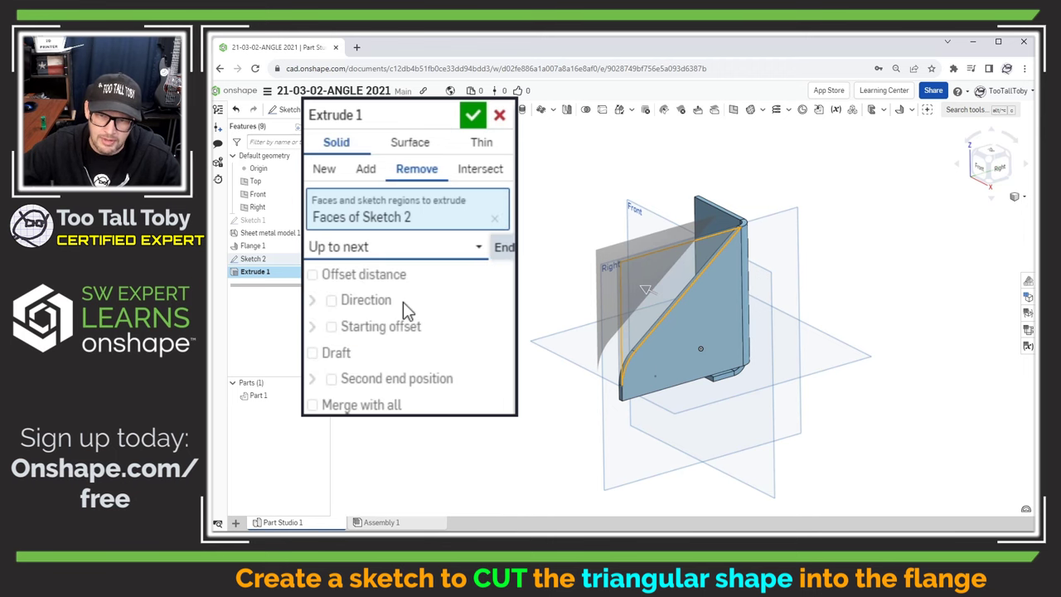
click(473, 114)
right_drag(495, 236, 523, 261)
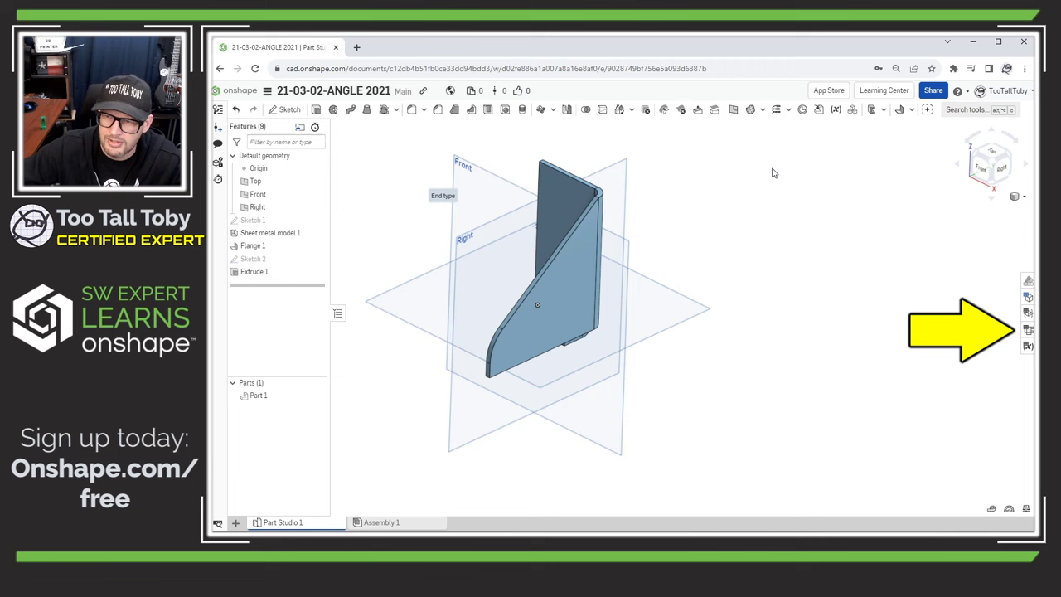
click(1026, 347)
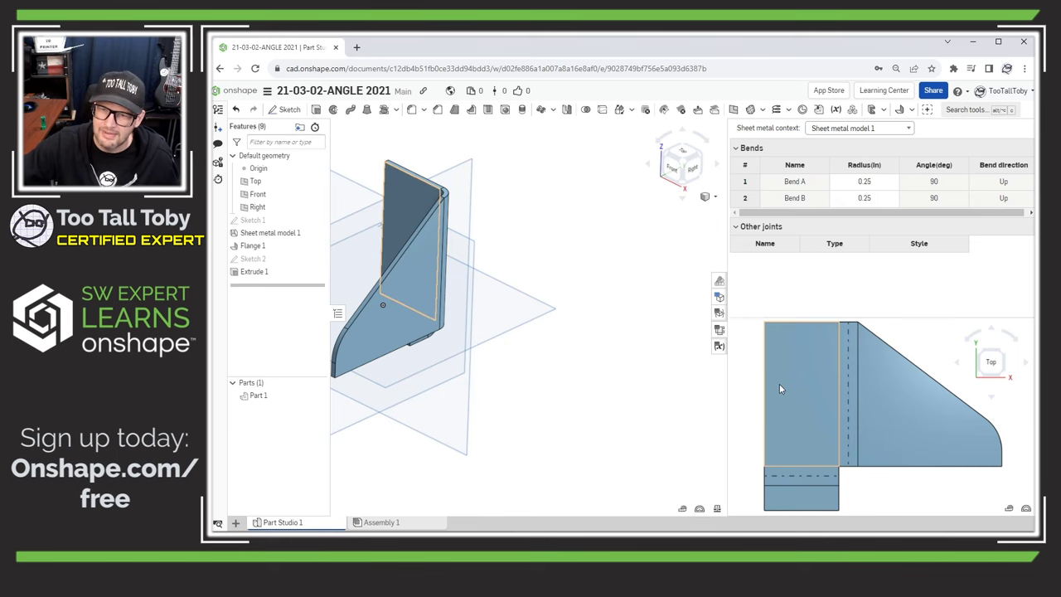
click(720, 332)
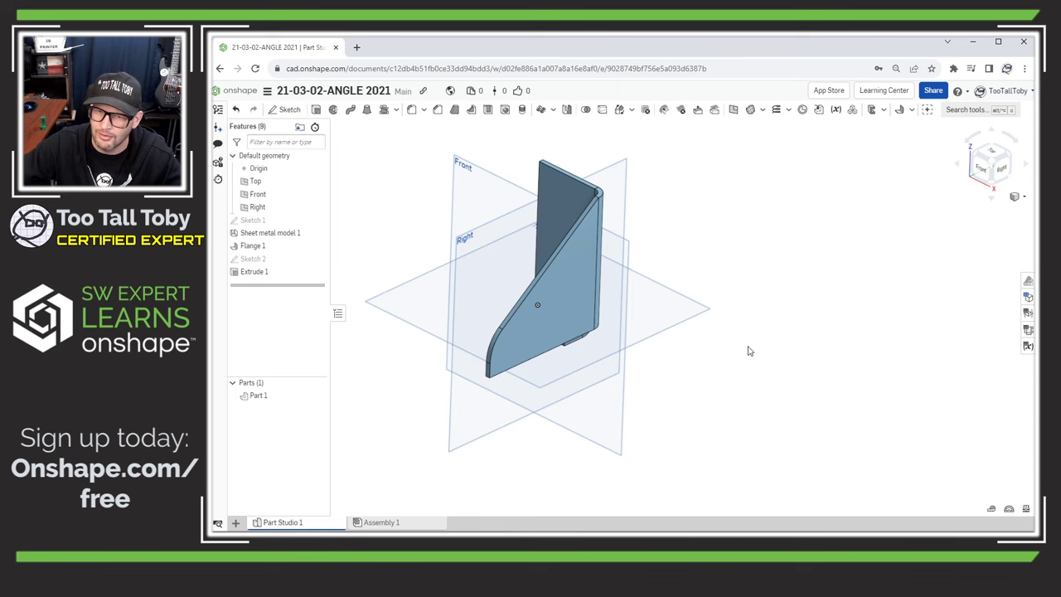
click(1027, 329)
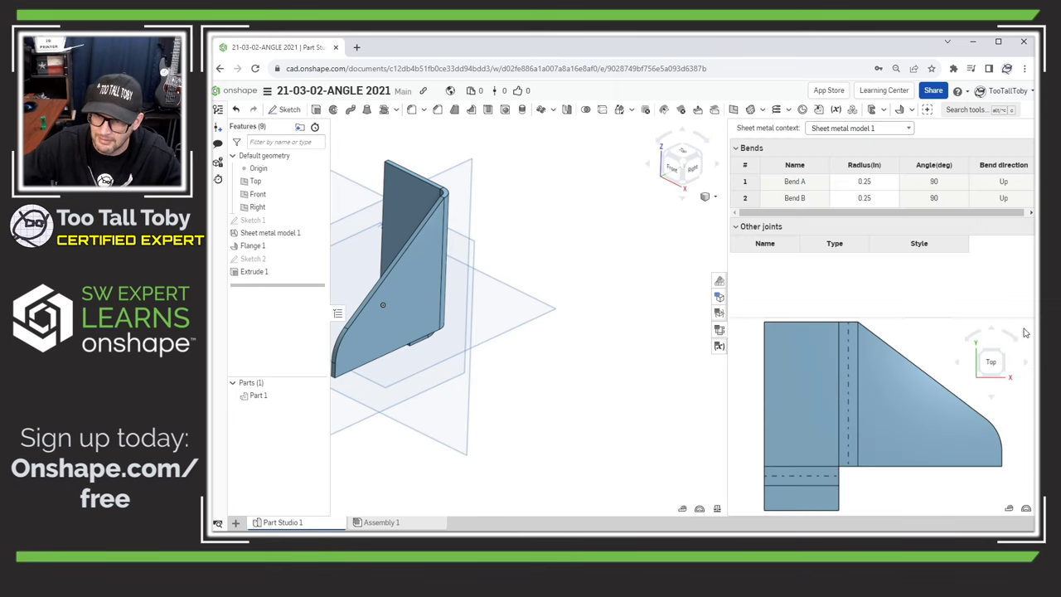
click(718, 330)
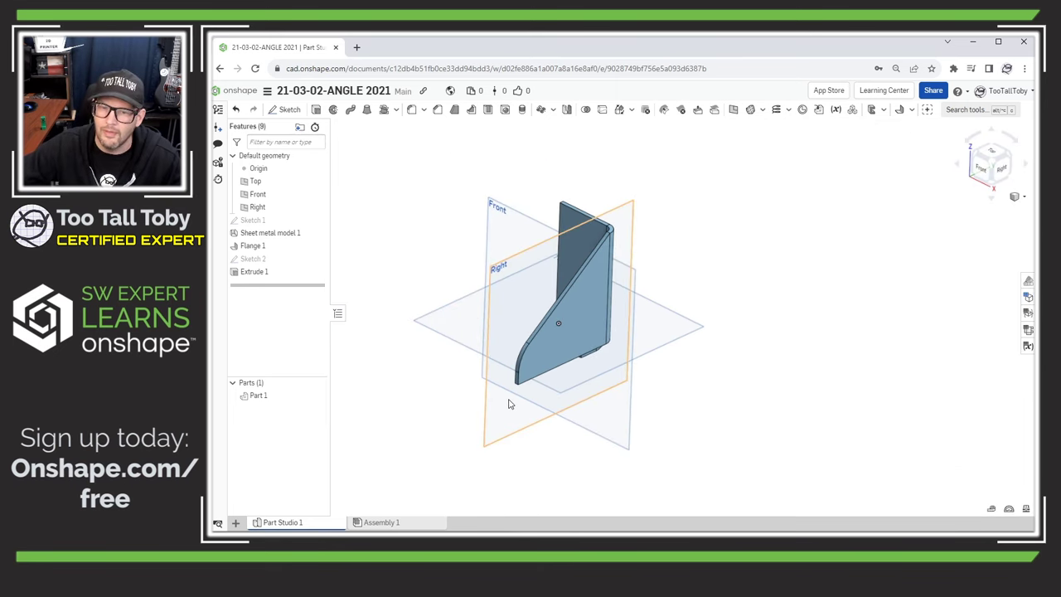
scroll(512, 421, up, 2)
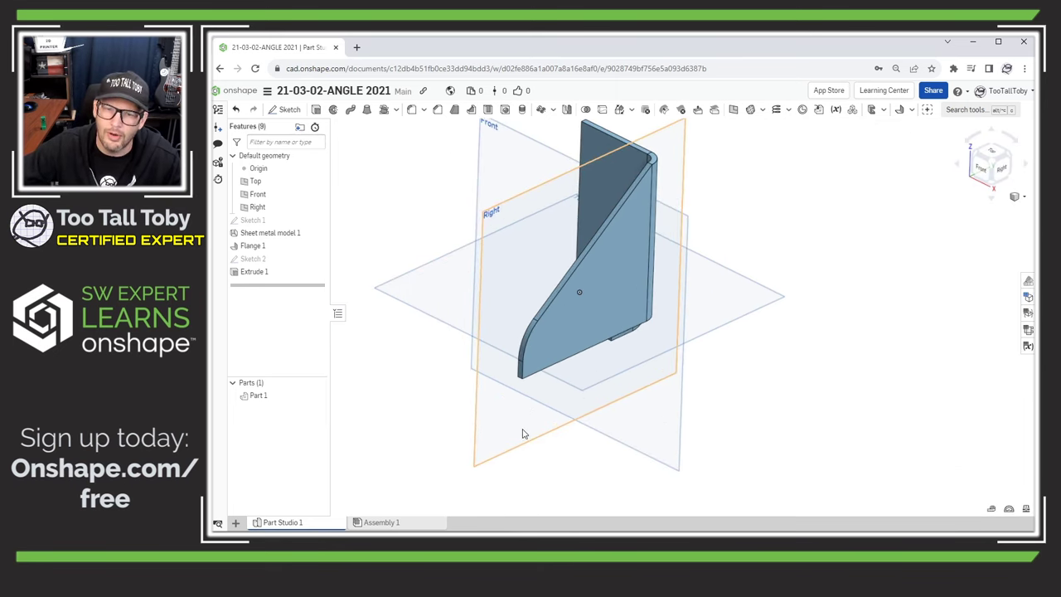
- Start a flange on the part's bottom edge with Hold line alignment
click(551, 367)
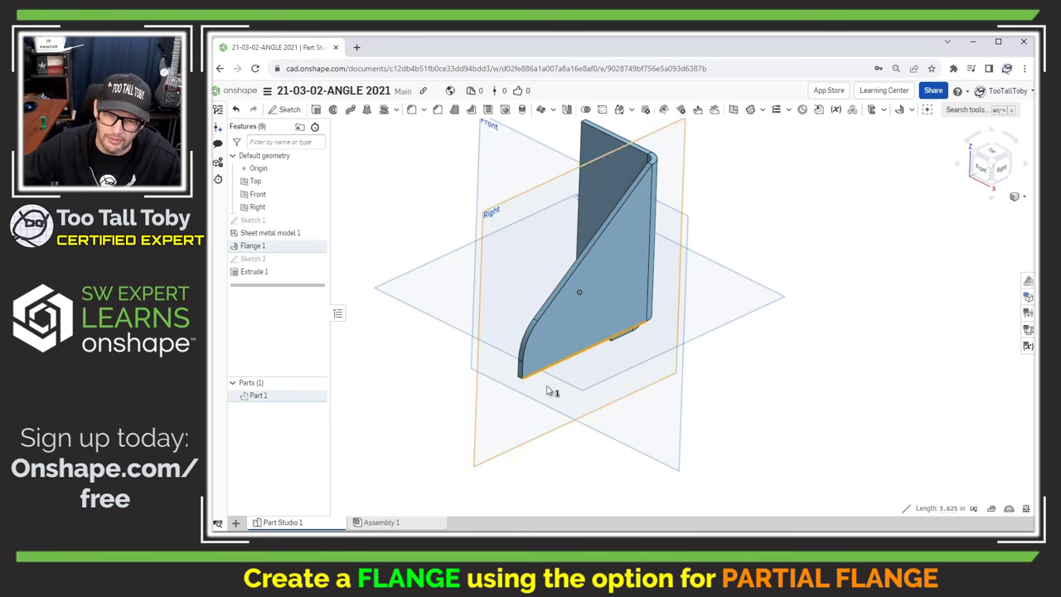
click(901, 110)
right_drag(568, 371, 581, 388)
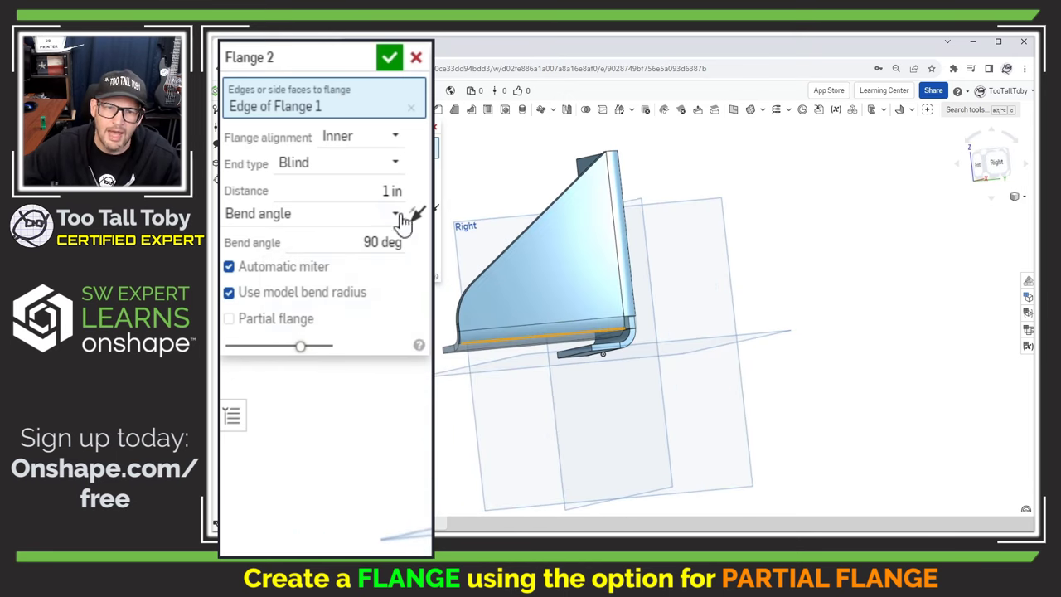
click(394, 136)
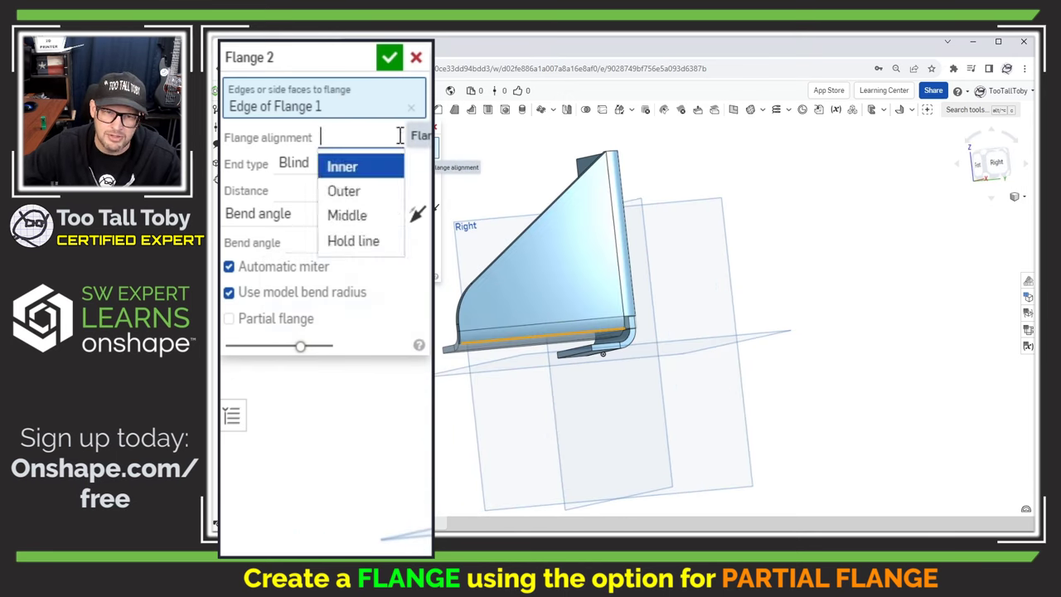
click(366, 246)
right_drag(526, 386, 517, 434)
scroll(492, 332, up, 5)
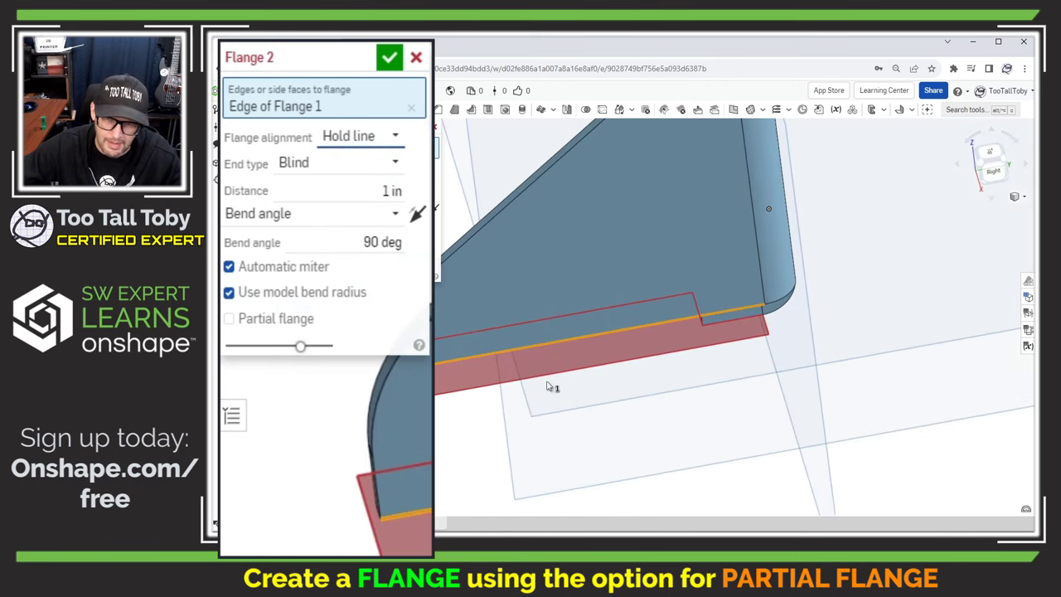
right_drag(547, 386, 580, 353)
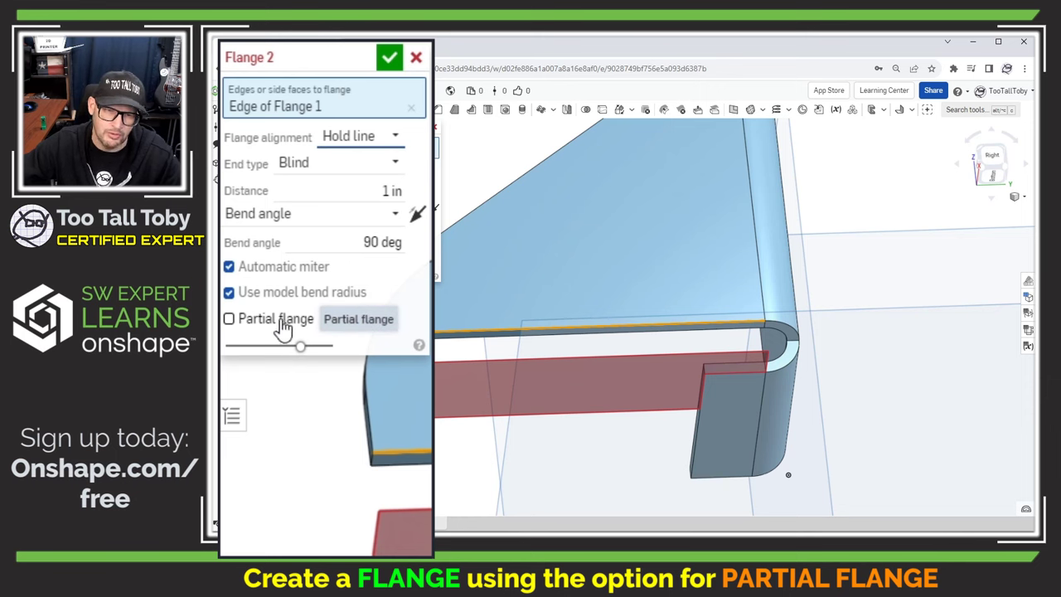
- Make it a partial flange ending Up to entity, offset 2 in from Flange 1's face
click(282, 328)
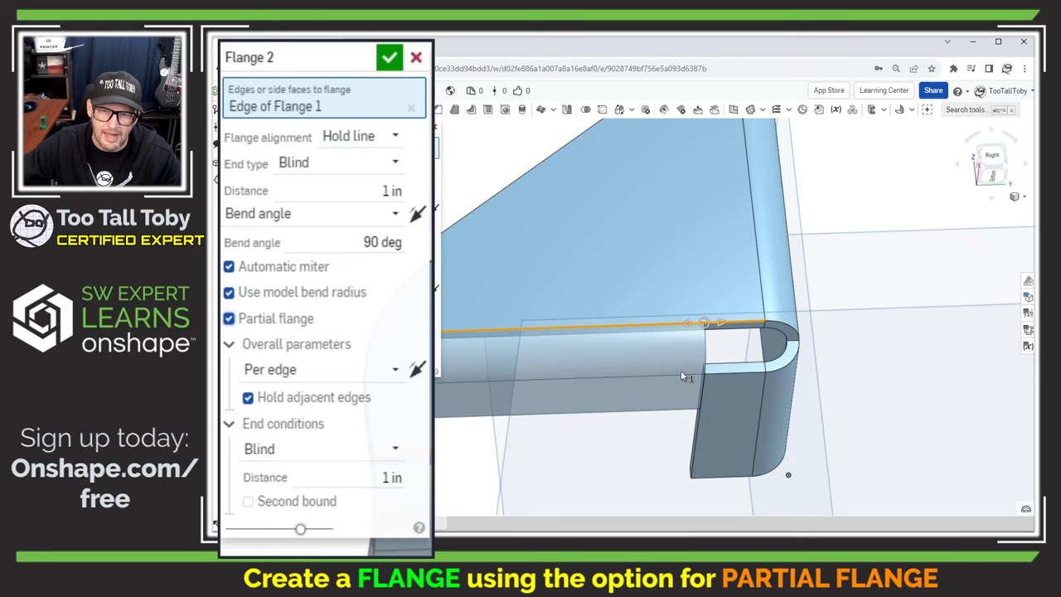
drag(655, 350, 618, 357)
drag(745, 365, 718, 366)
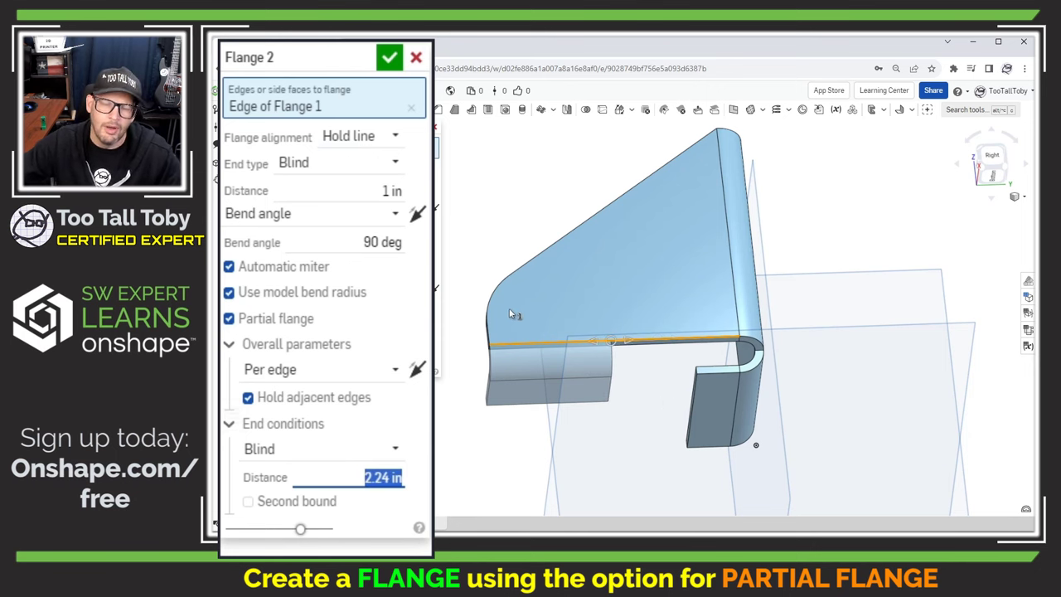
key(Left)
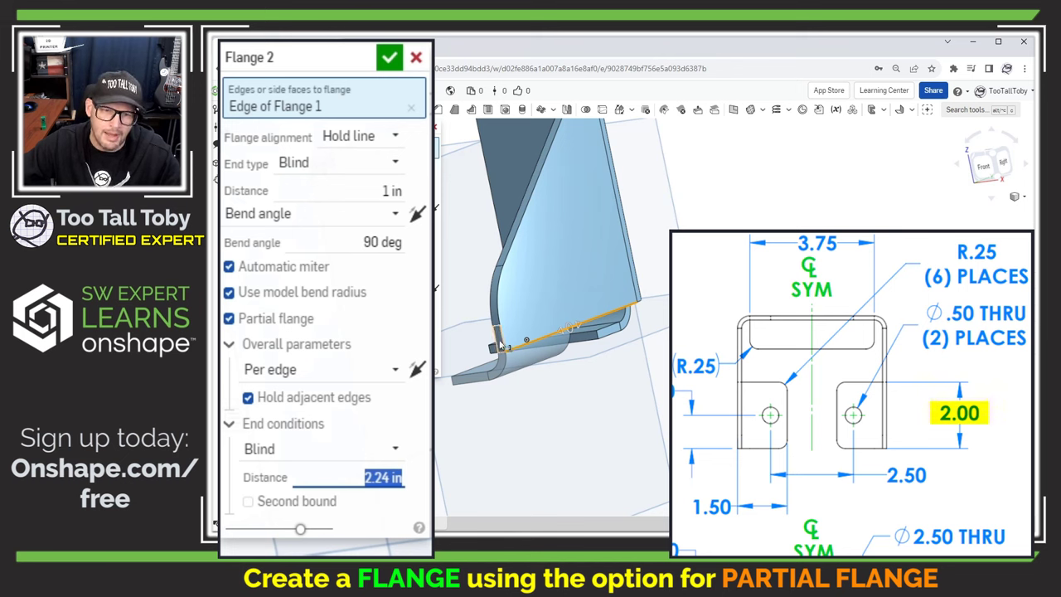
click(394, 452)
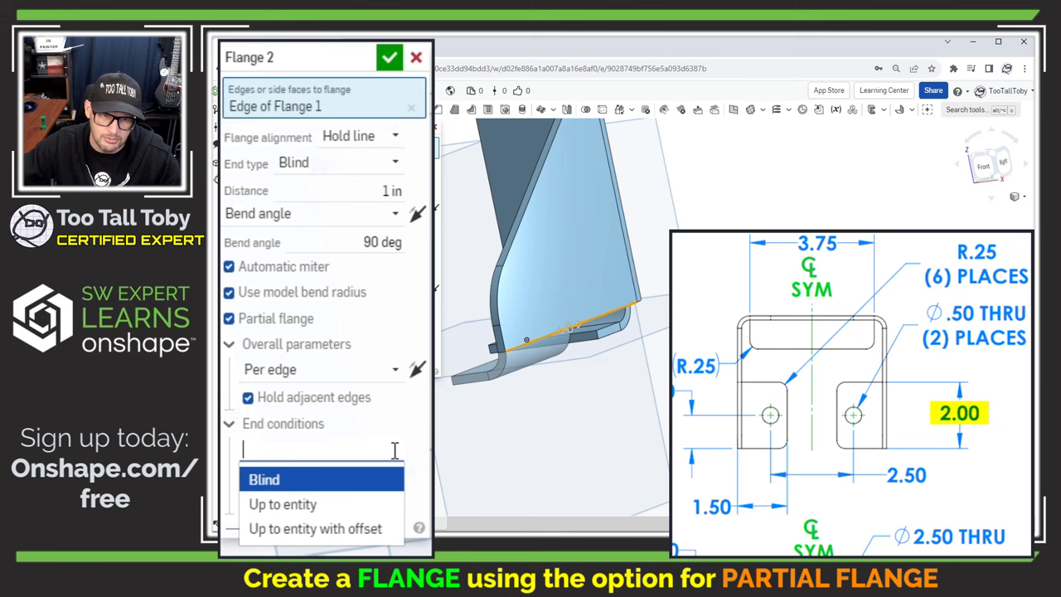
click(340, 532)
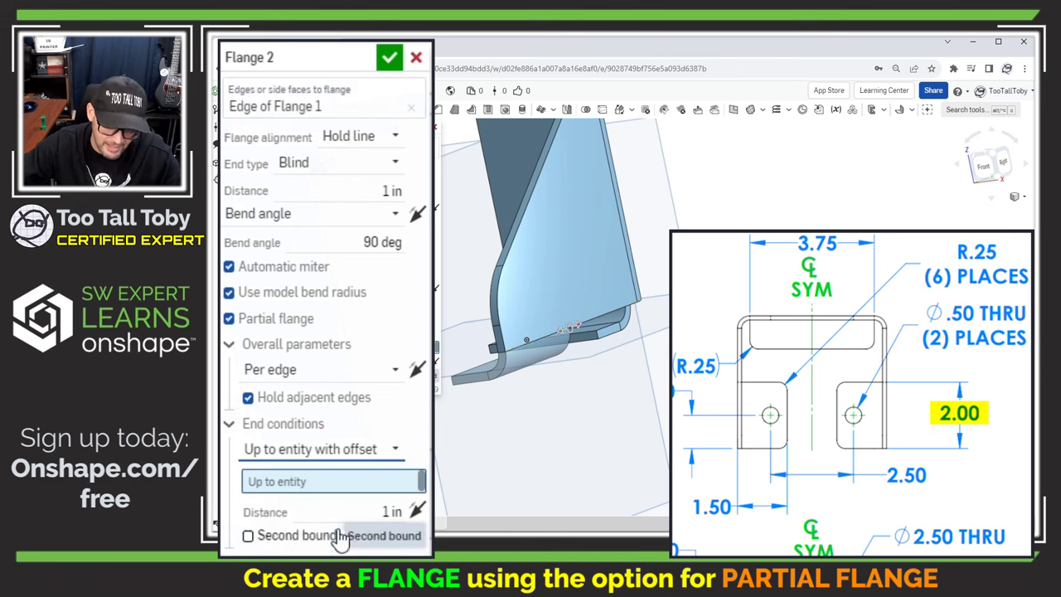
click(498, 346)
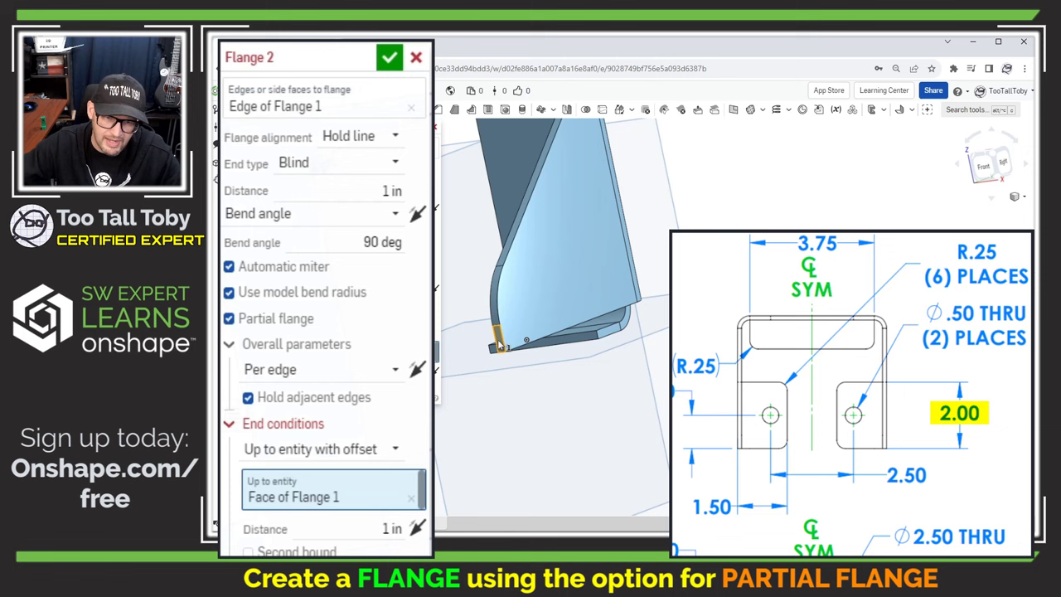
click(390, 528)
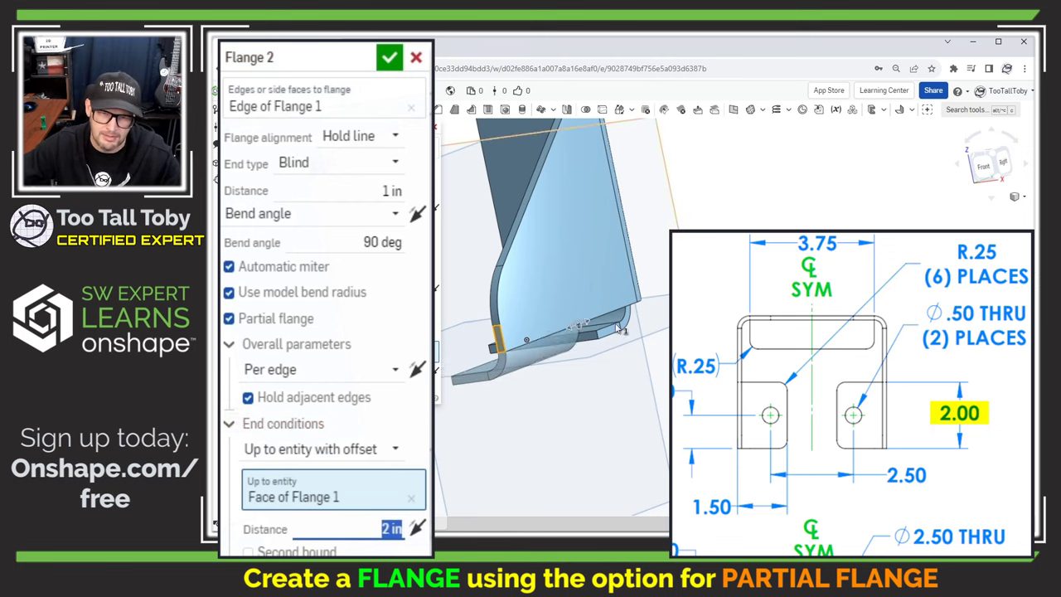
right_drag(581, 365, 628, 374)
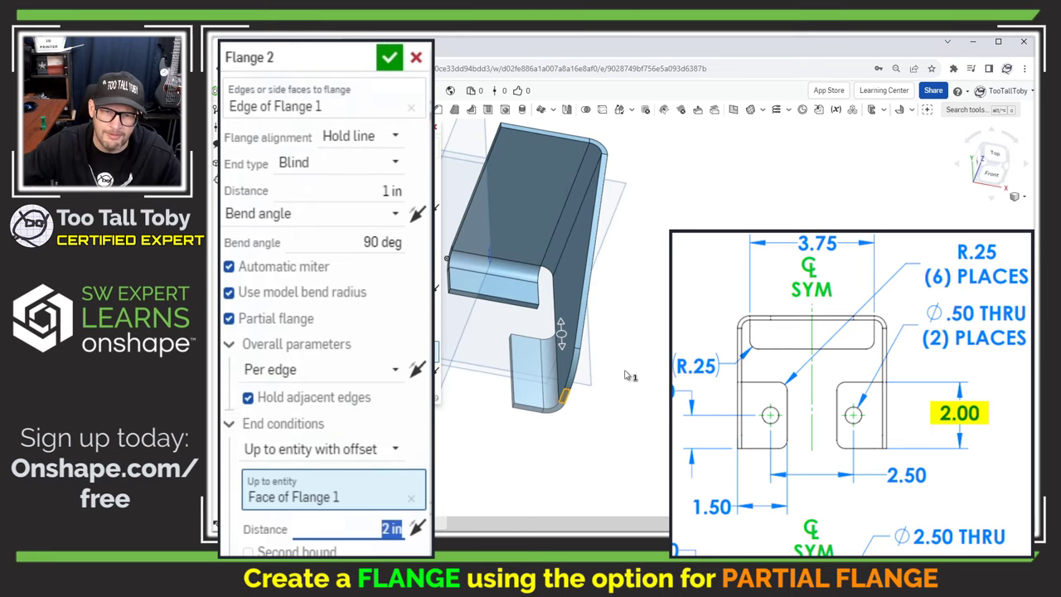
- Set the flange distance to 1.5 in
click(388, 192)
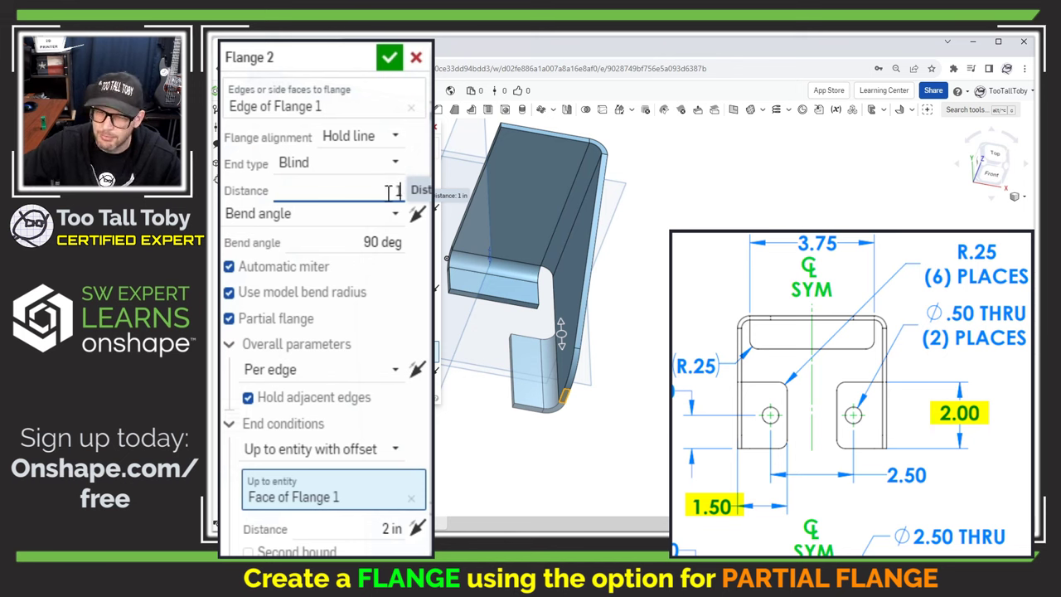
text(1.5)
key(Return)
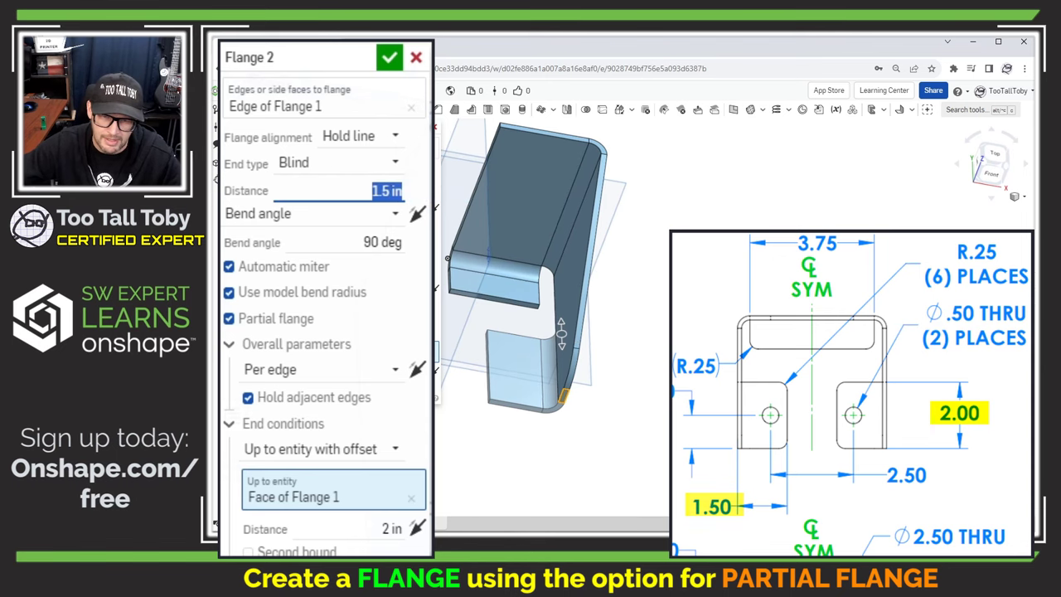
mouse_move(581, 249)
right_down()
mouse_move(543, 220)
mouse_move(684, 439)
right_up()
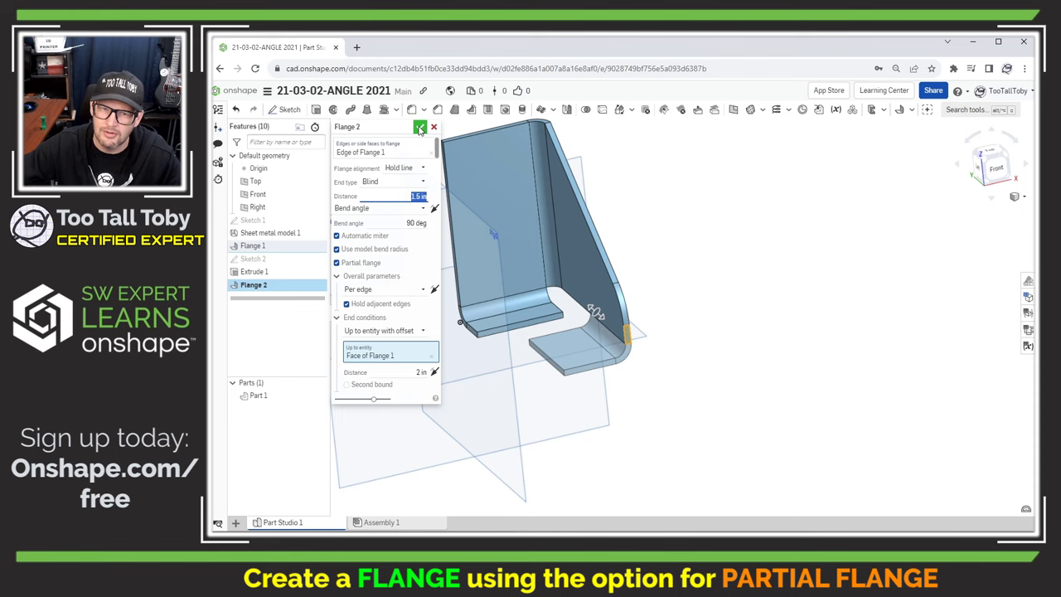
- Accept Flange 2 and start a new sketch on its face
click(420, 128)
right_drag(493, 282, 556, 380)
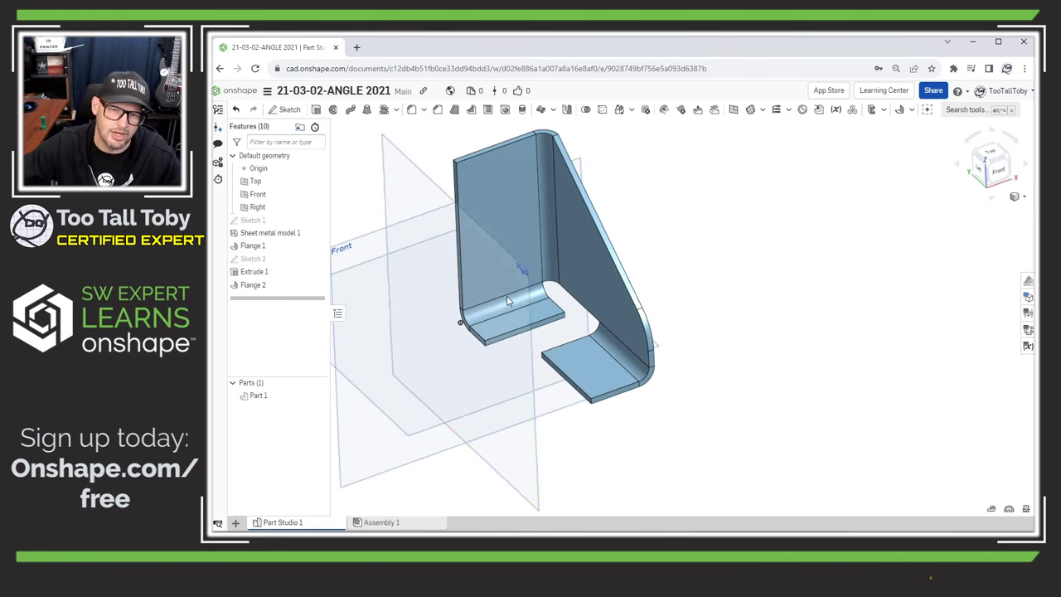
scroll(562, 390, up, 5)
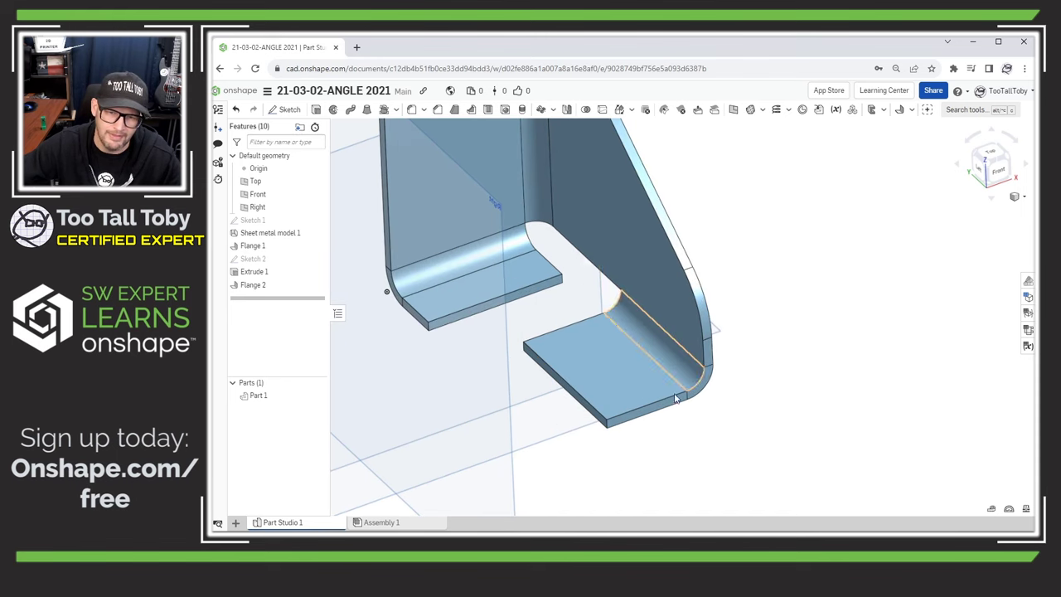
click(581, 356)
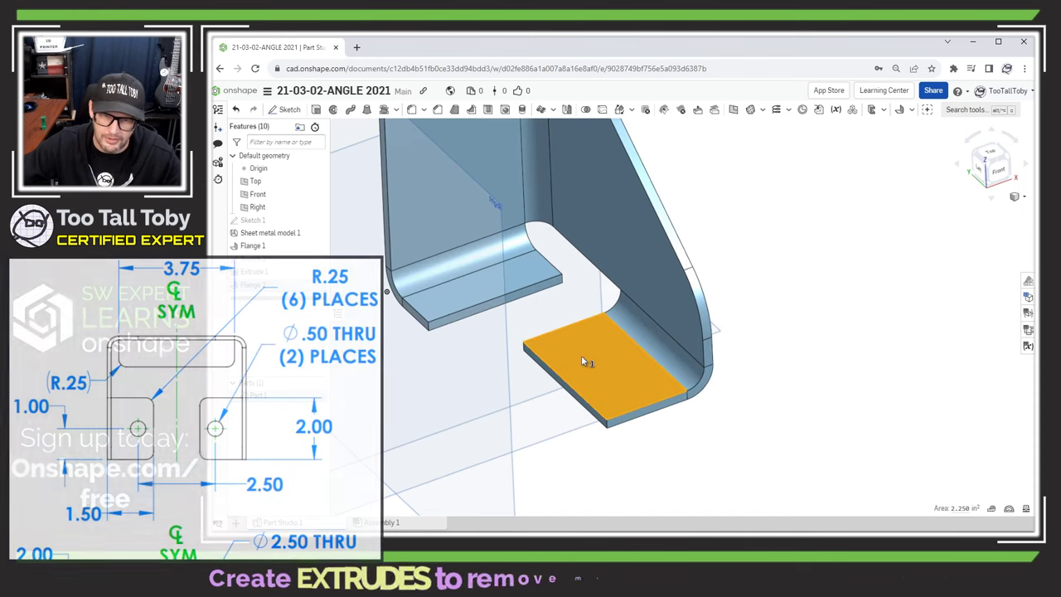
key(s)
click(595, 349)
- Draw a Ø0.5 in circle and dimension its centre 1 in from the flange edge
key(s)
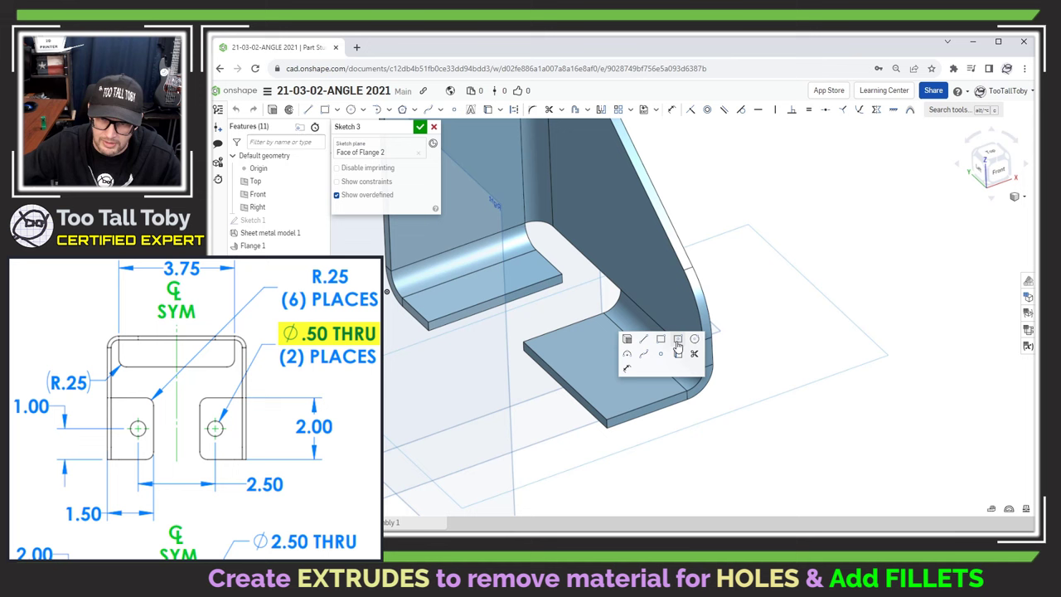
click(694, 341)
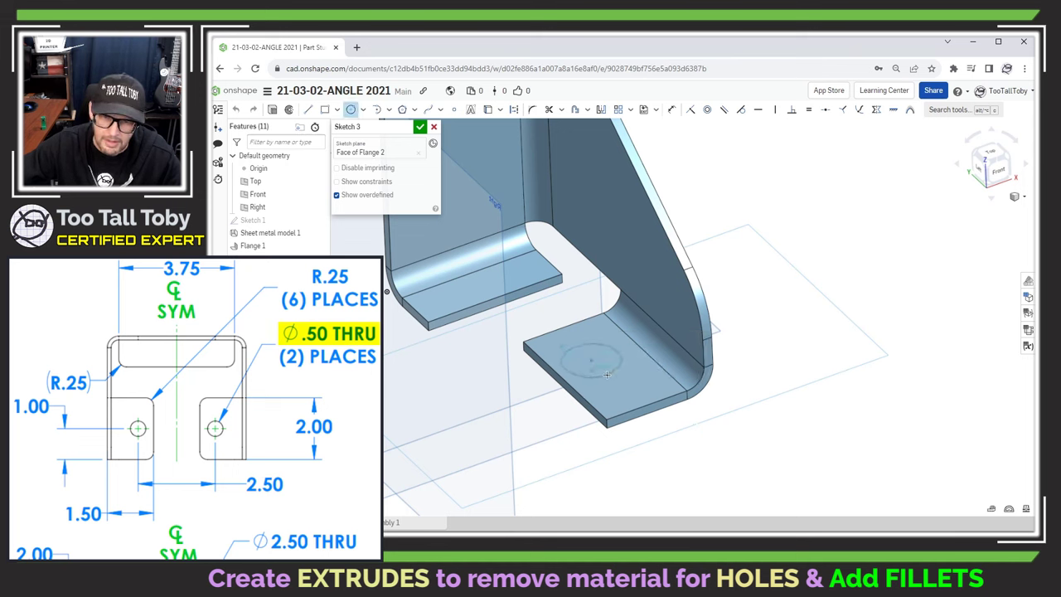
click(607, 375)
text(.5)
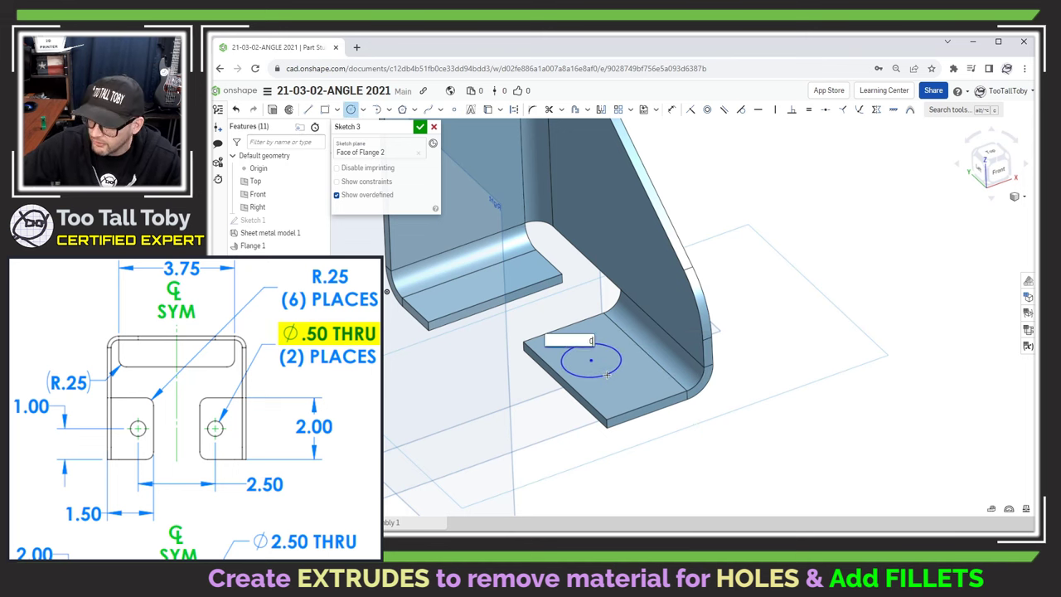
key(Return)
key(s)
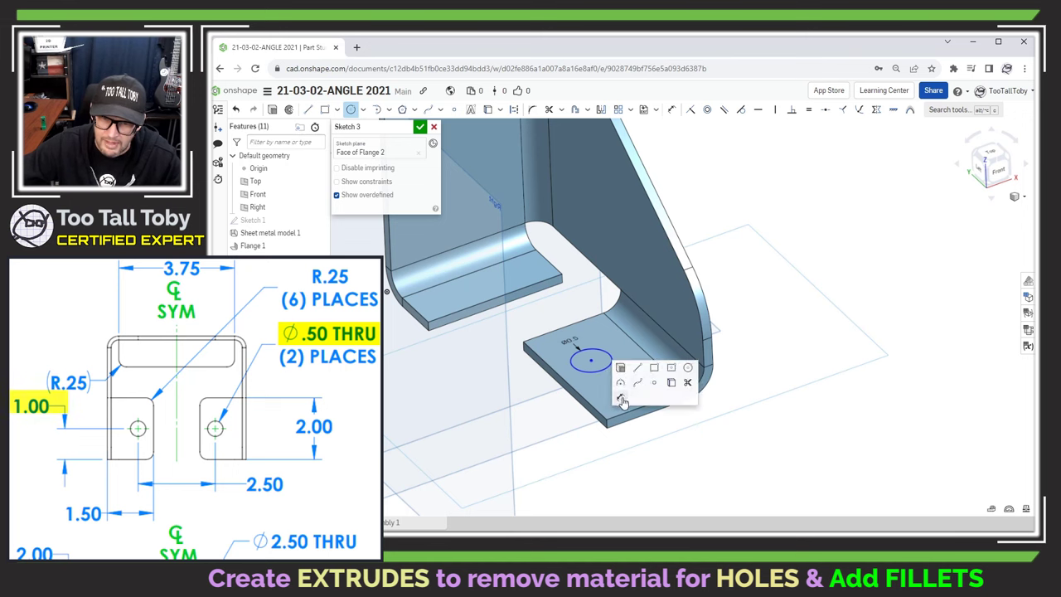
click(621, 399)
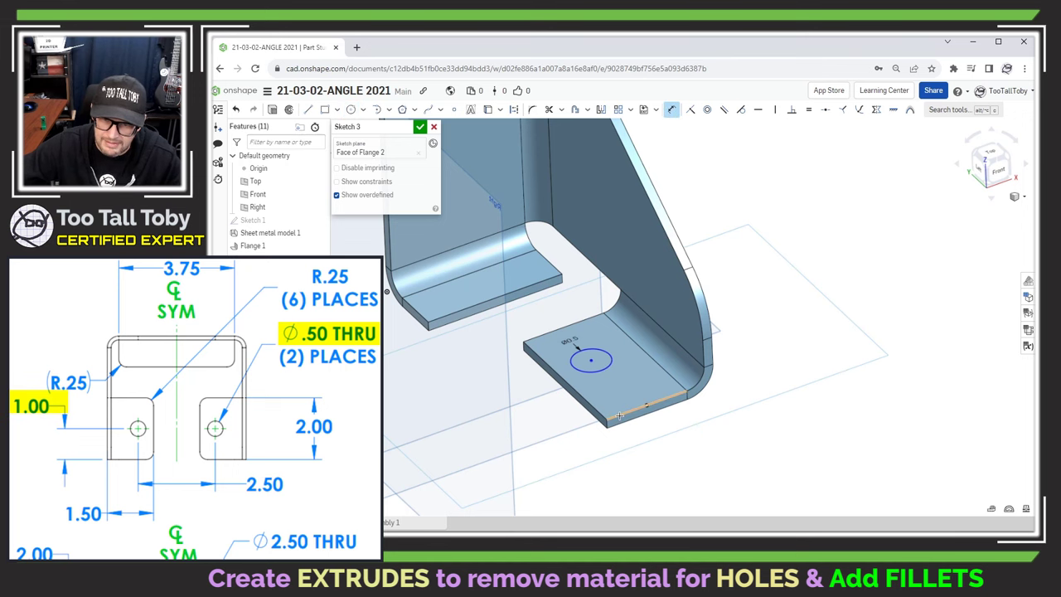
click(590, 361)
click(610, 387)
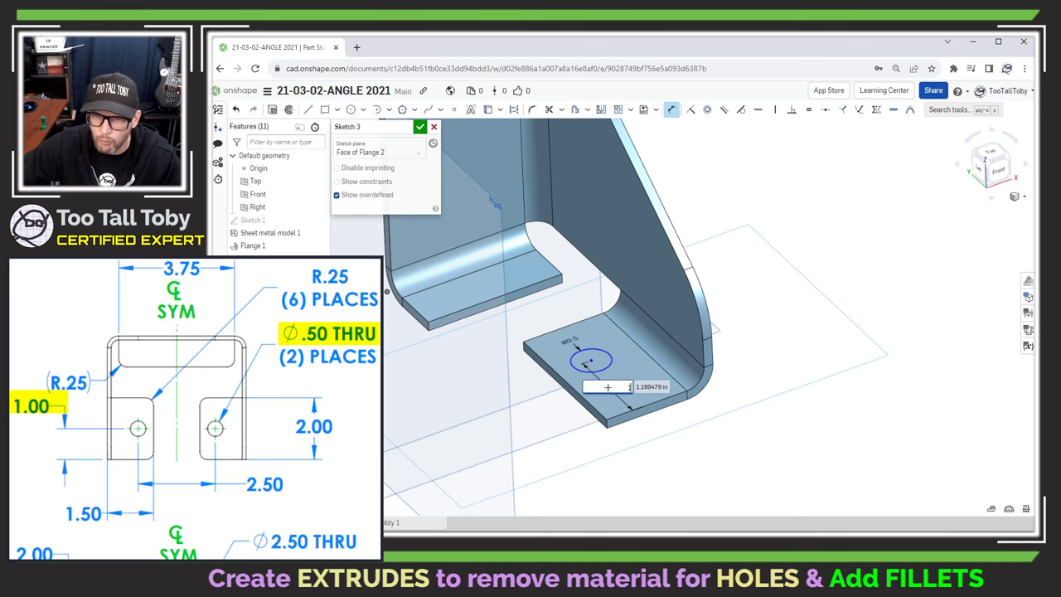
text(1)
key(Return)
scroll(447, 308, down, 3)
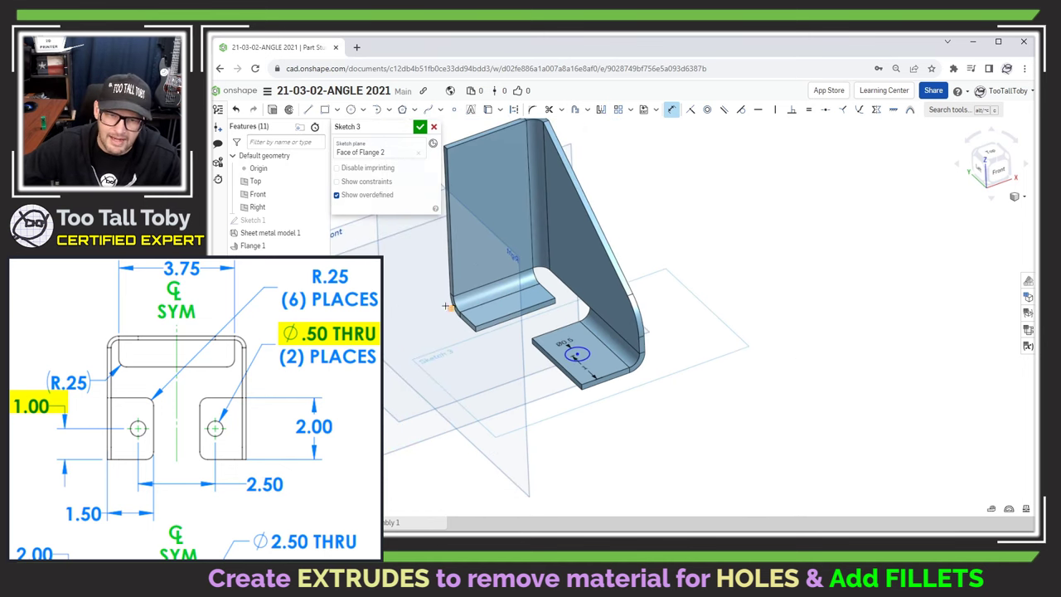
- Draw a construction line from the part's edge corner to the hole circle
key(s)
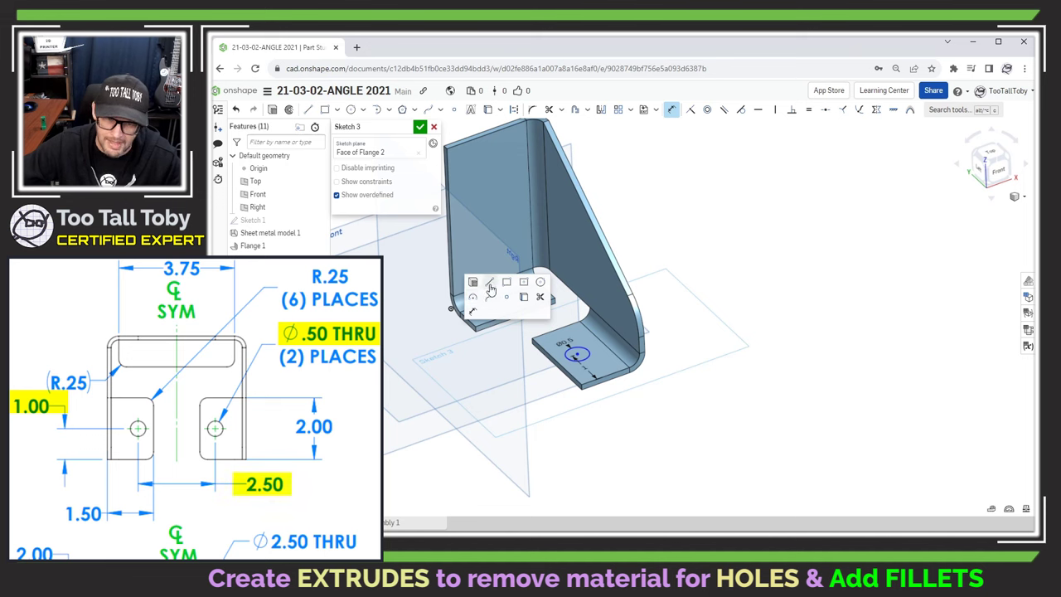
click(490, 285)
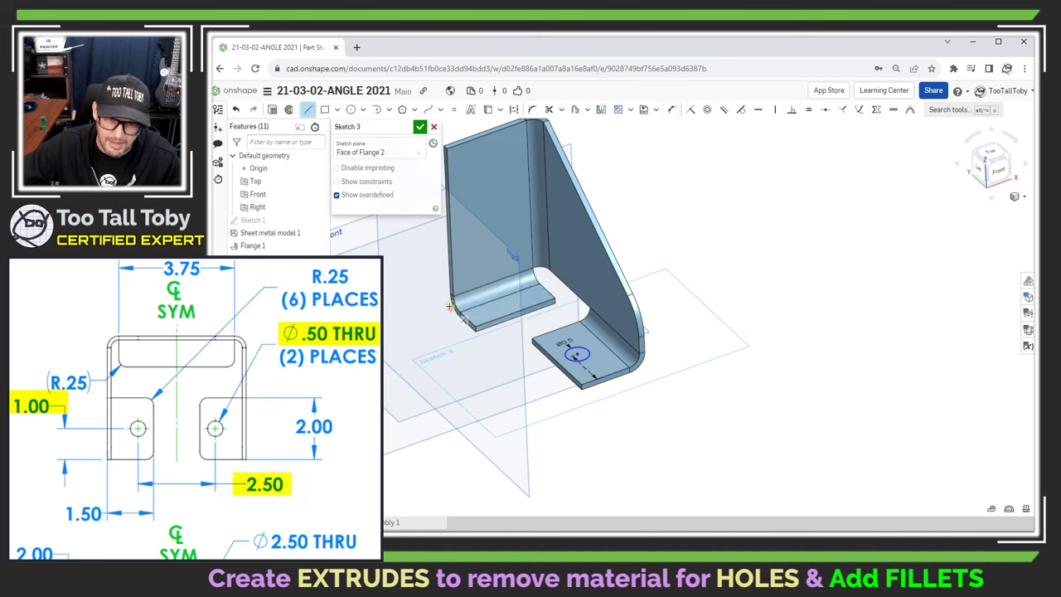
click(451, 307)
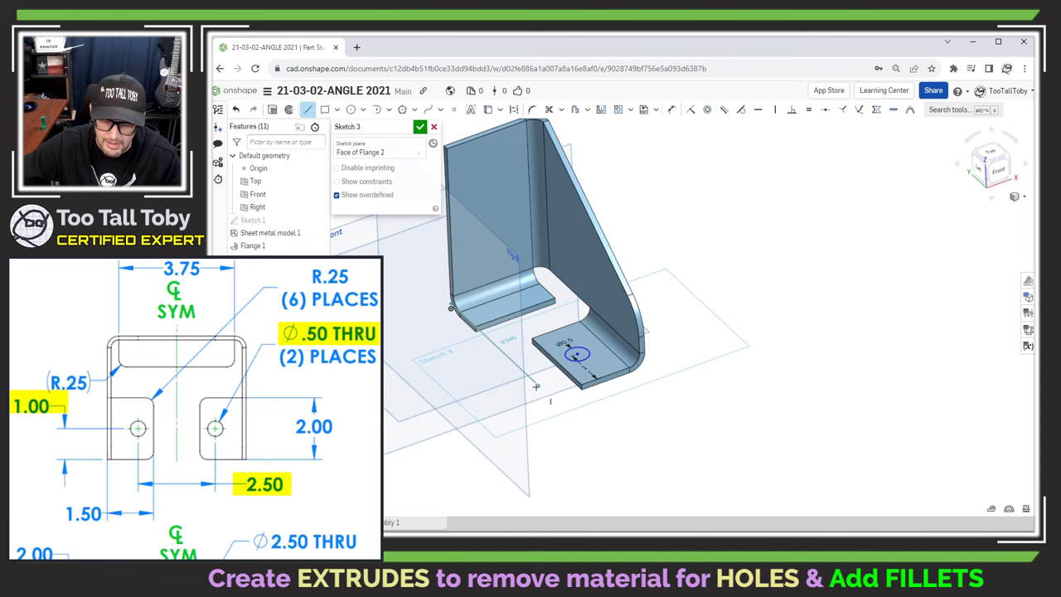
key(q)
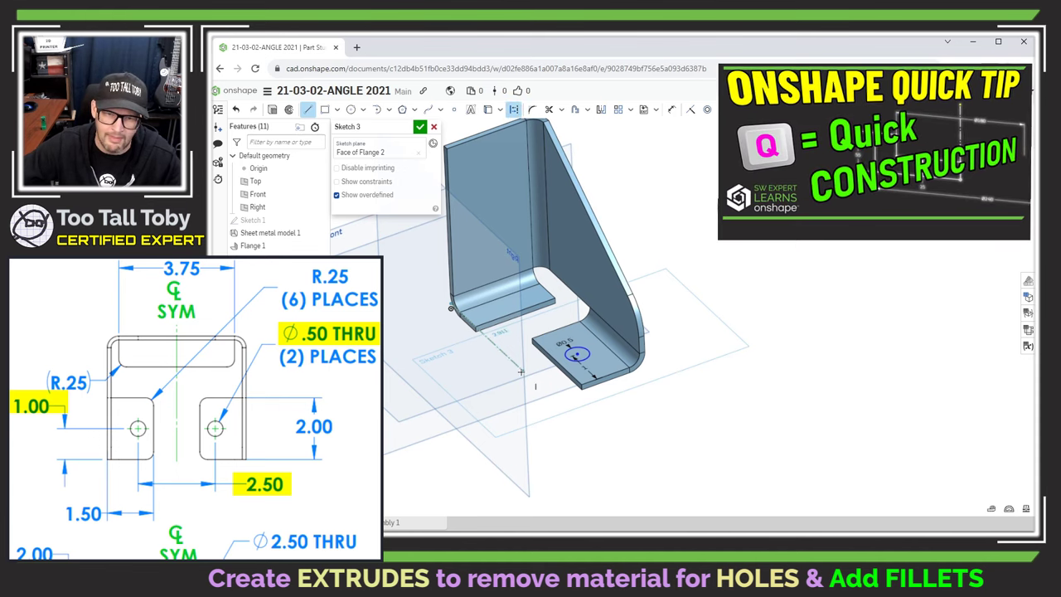
click(521, 372)
key(Escape)
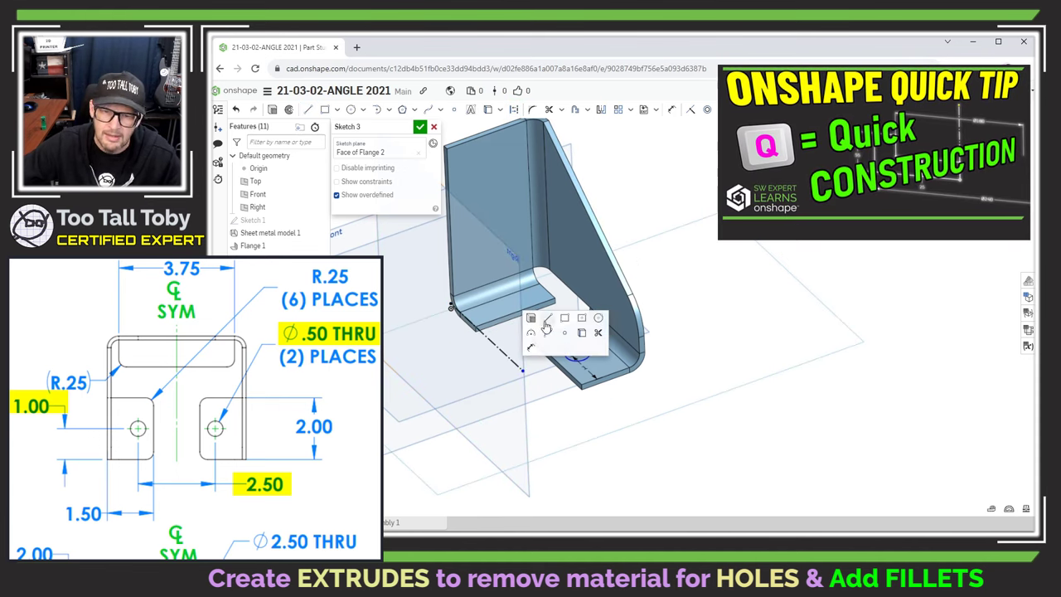
- Dimension the construction line to 2.5 in and start a Remove extrude
key(q)
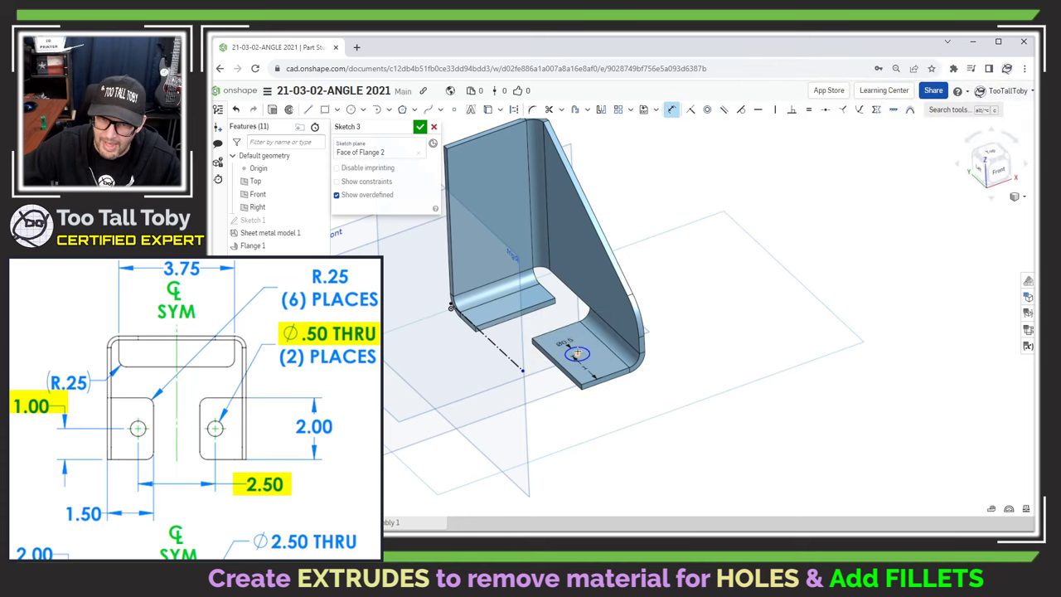
click(497, 348)
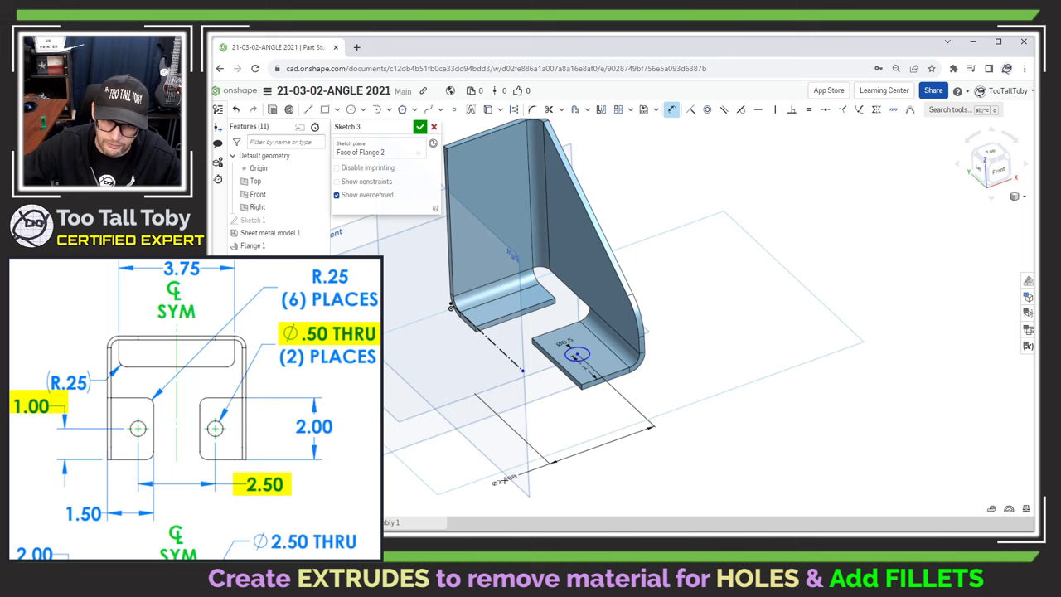
click(506, 480)
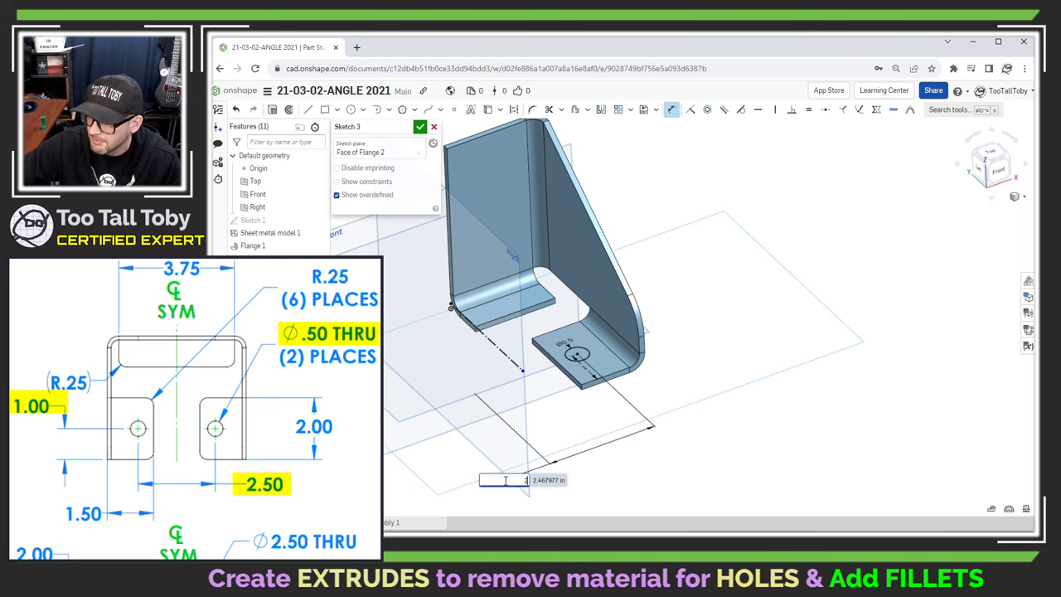
key(Return)
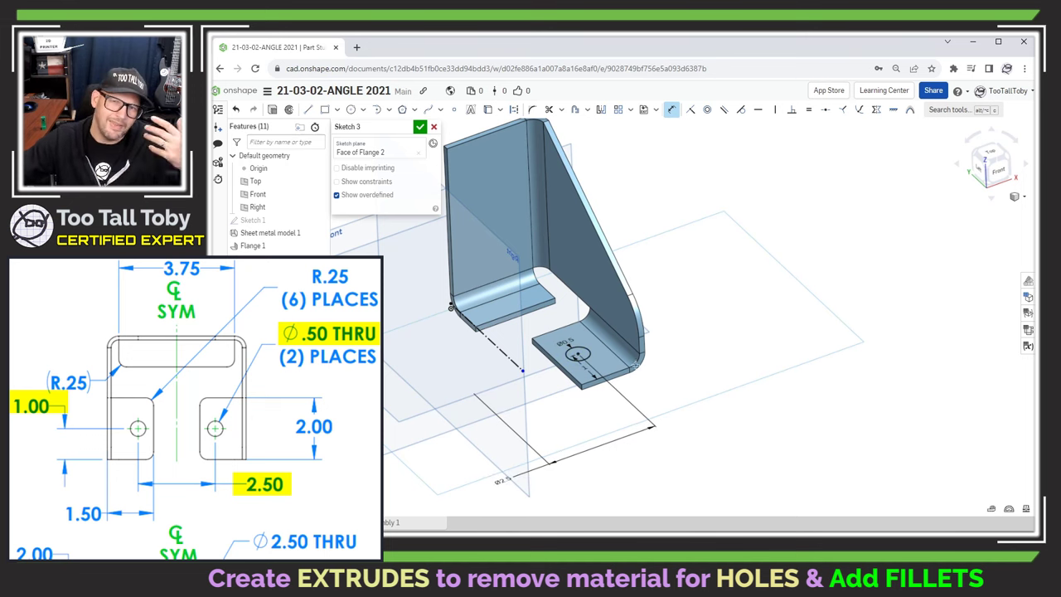
key(s)
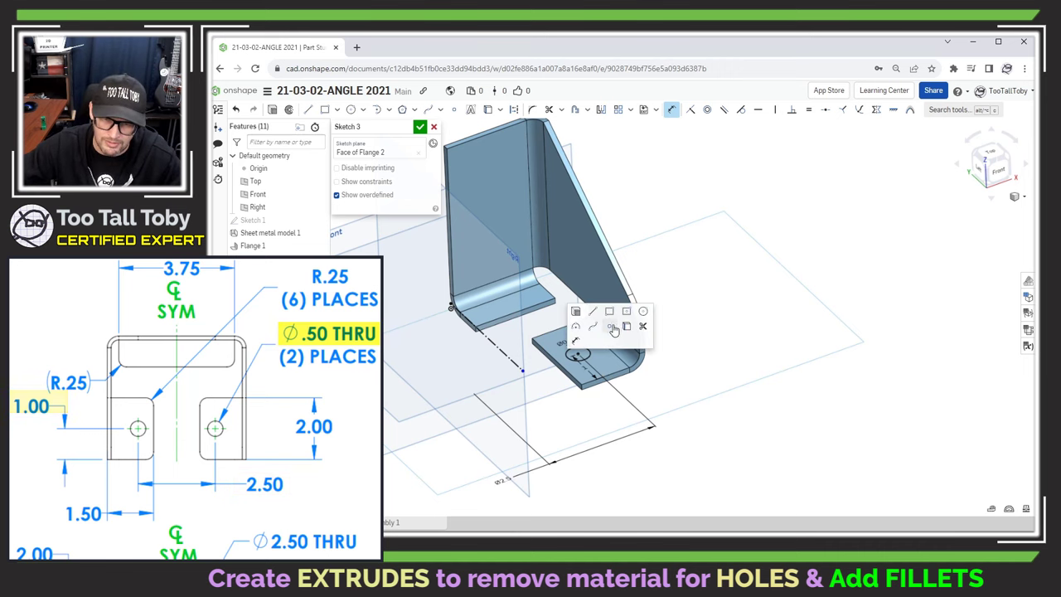
key(shift+e)
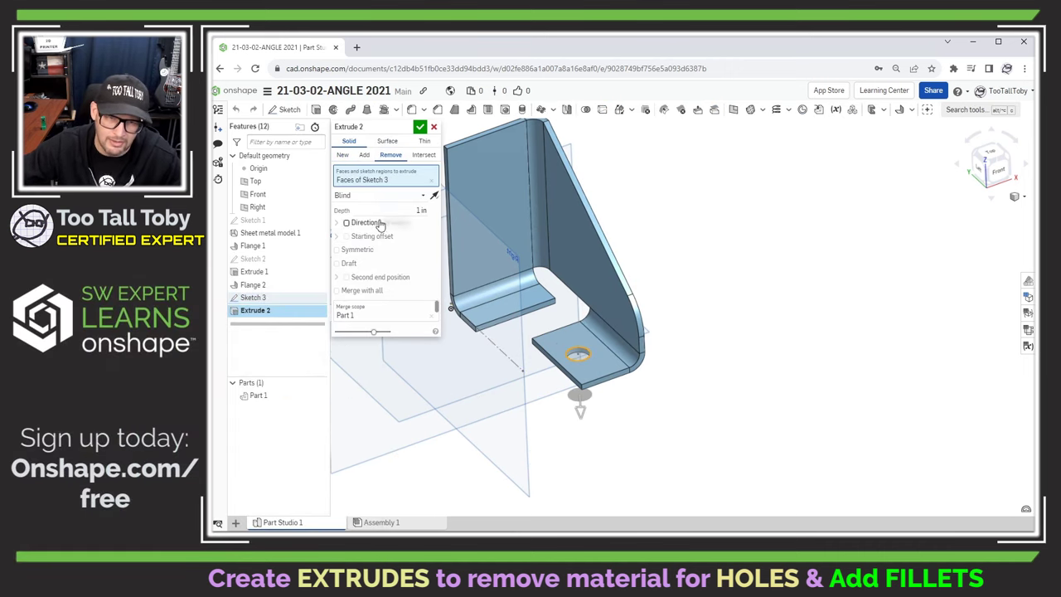
- Set Extrude 2 to Up to next and accept the Ø0.5 in hole cut
click(421, 196)
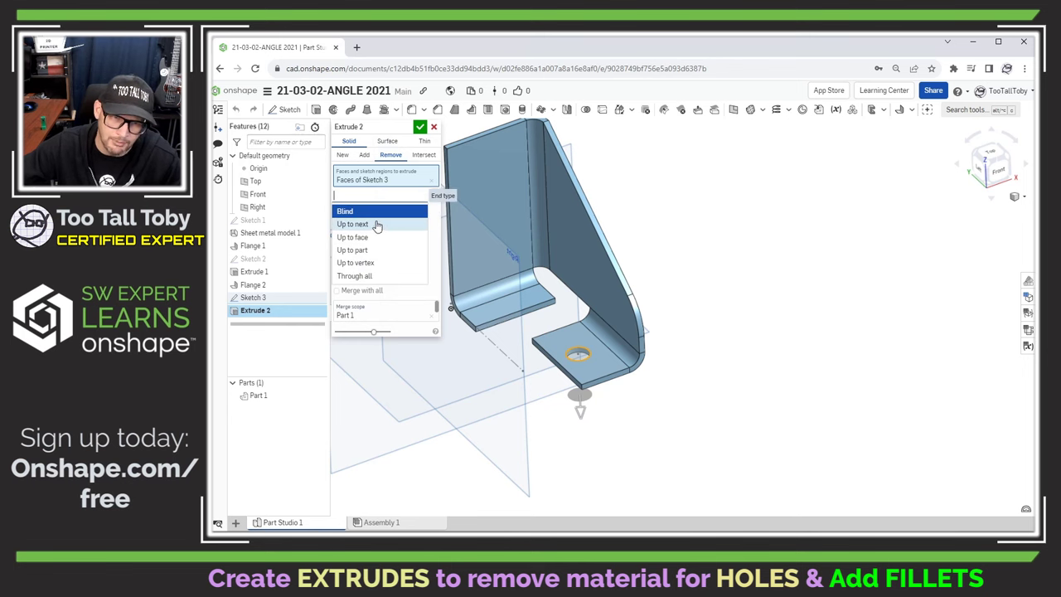
click(368, 225)
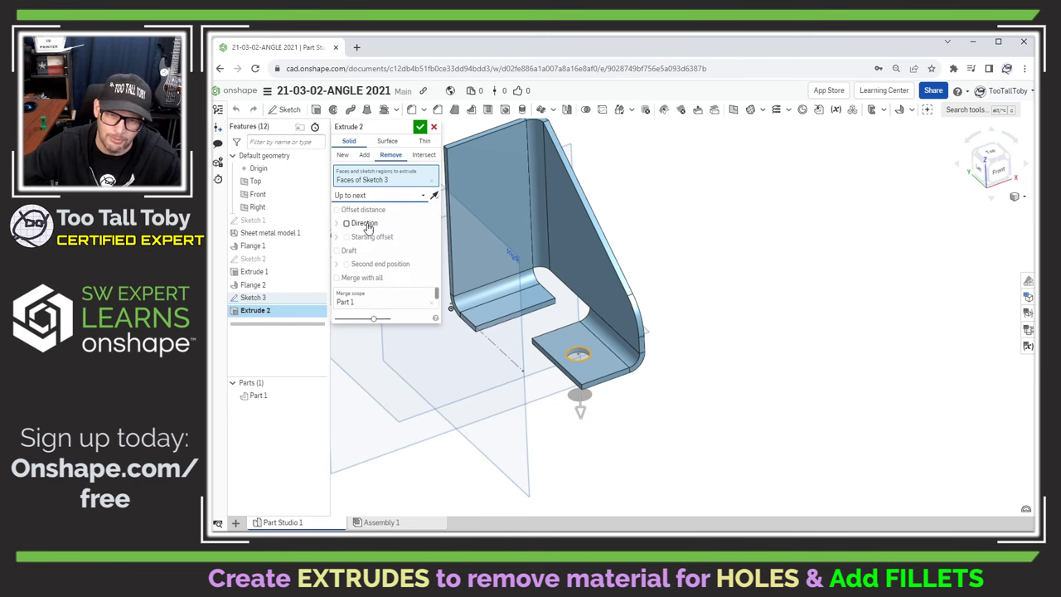
click(421, 128)
right_drag(514, 232, 579, 240)
- Start a sketch on the tall flange and draw a Ø2.5 in circle
click(580, 244)
key(s)
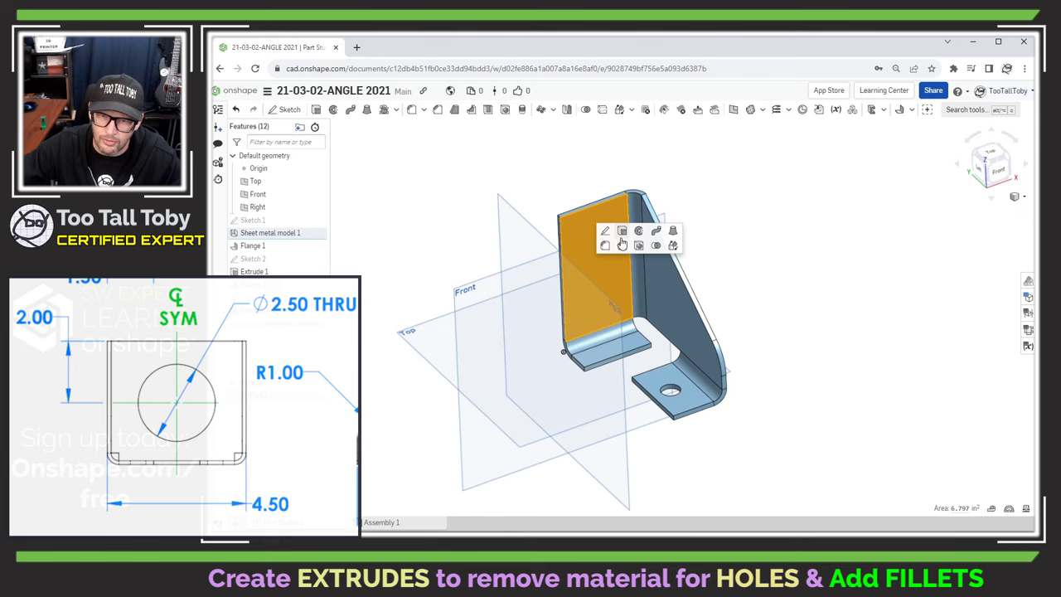
click(602, 236)
key(s)
click(636, 243)
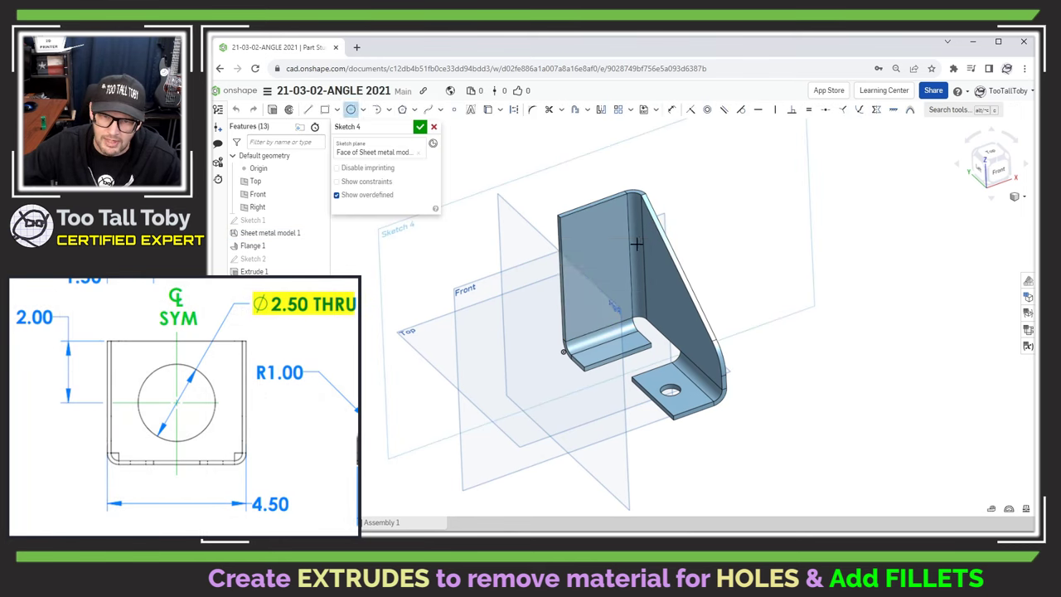
click(562, 250)
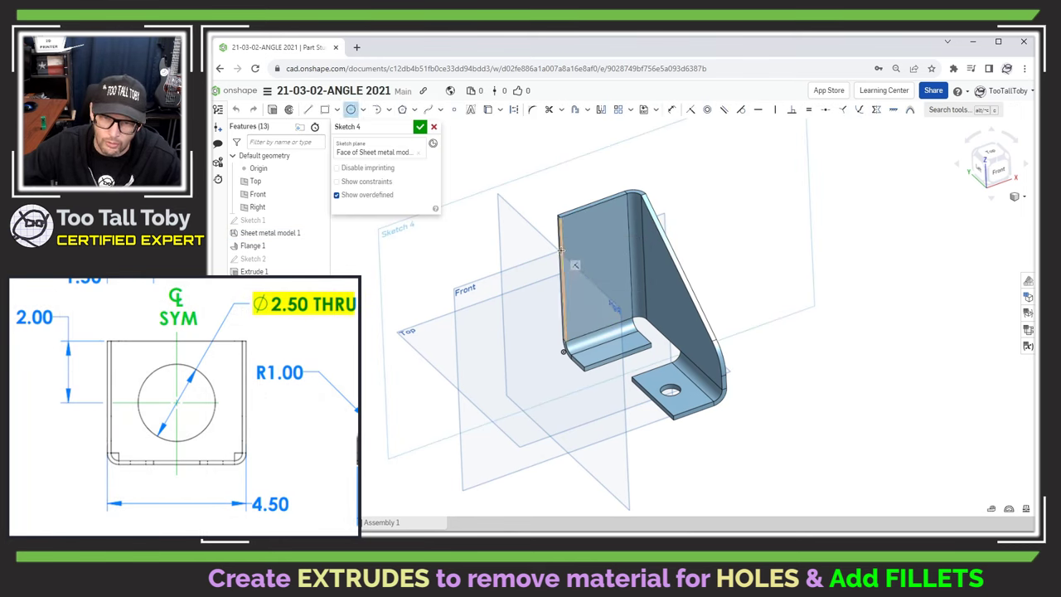
click(597, 285)
text(2.5)
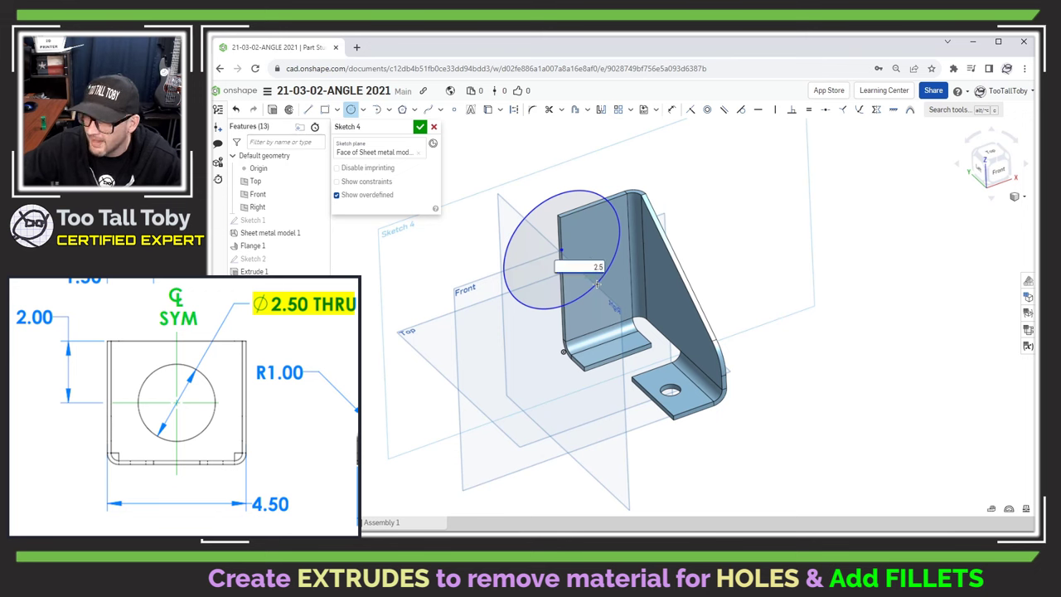
key(Return)
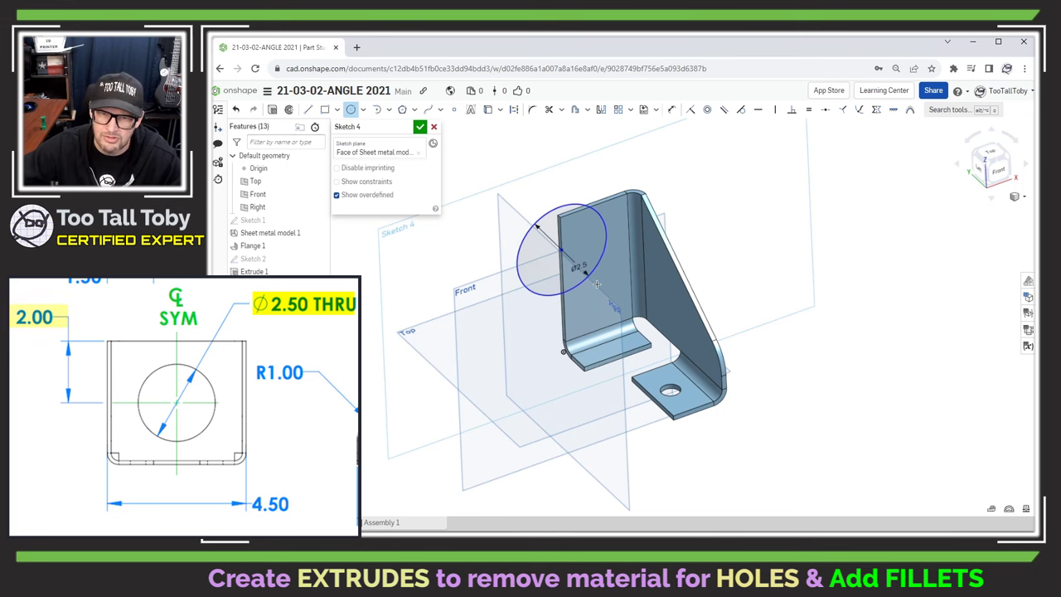
- Dimension the circle's centre 2 in from the top edge and start a Remove extrude
key(s)
click(633, 241)
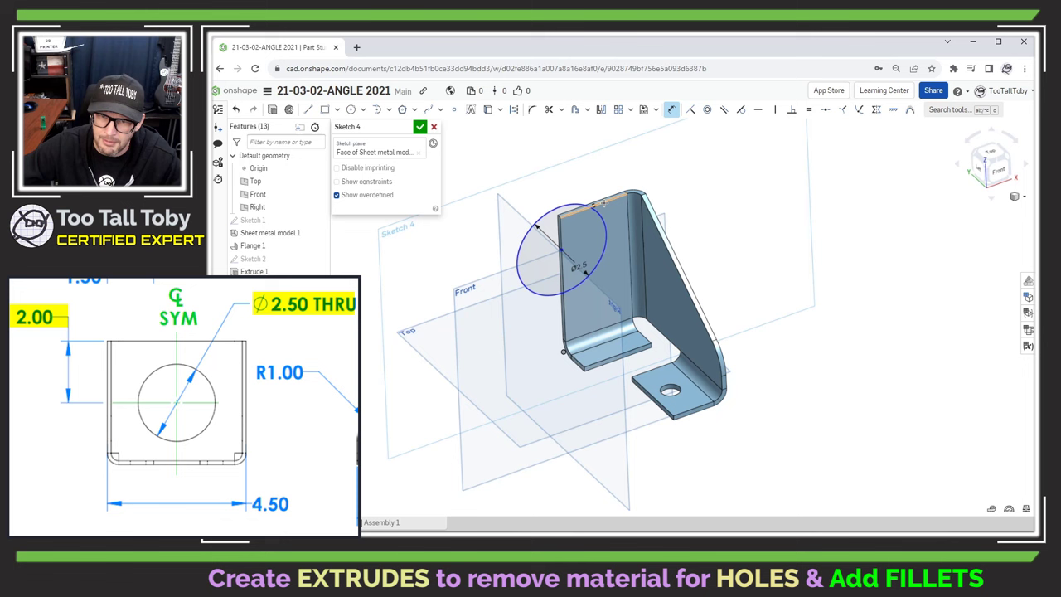
click(584, 237)
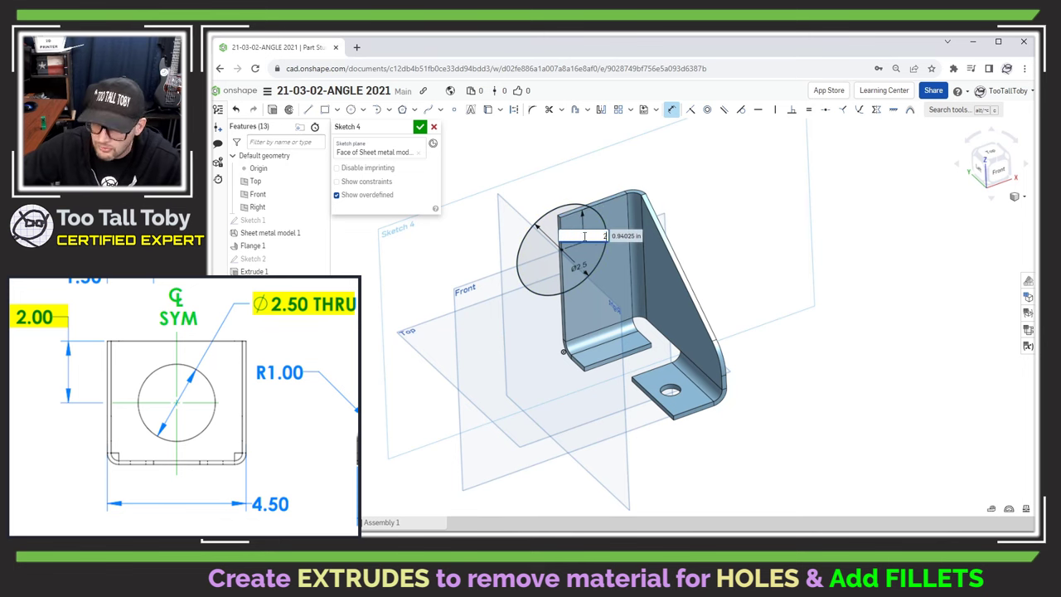
text(2)
key(Return)
scroll(606, 247, down, 1)
key(s)
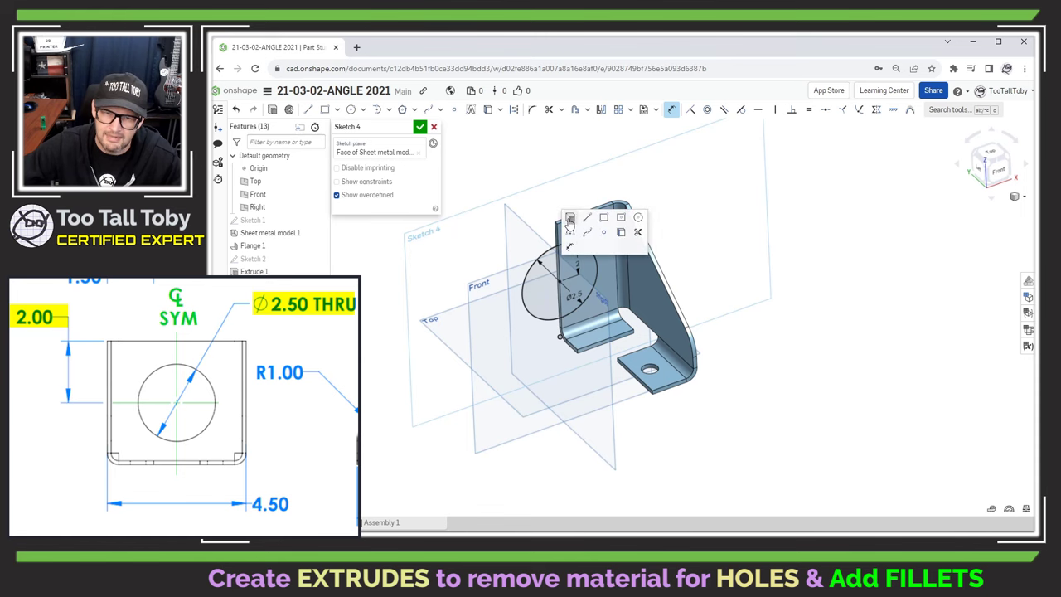
click(570, 218)
mouse_move(572, 248)
right_down()
mouse_move(598, 252)
mouse_move(585, 245)
right_up()
- End Extrude 3 Up to face at the sheet metal face and accept the cut
click(316, 192)
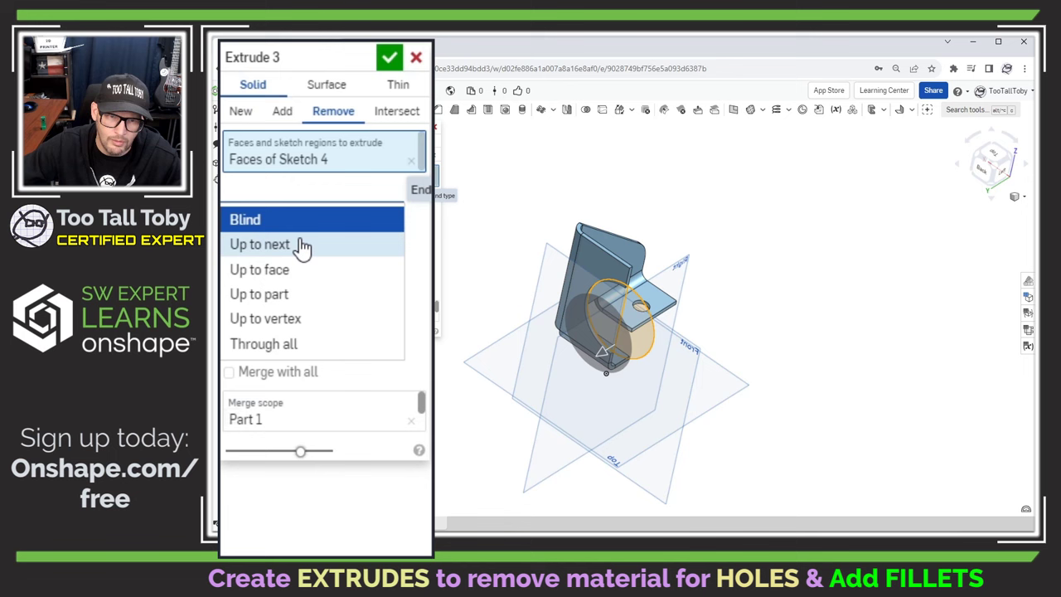
click(290, 270)
click(608, 266)
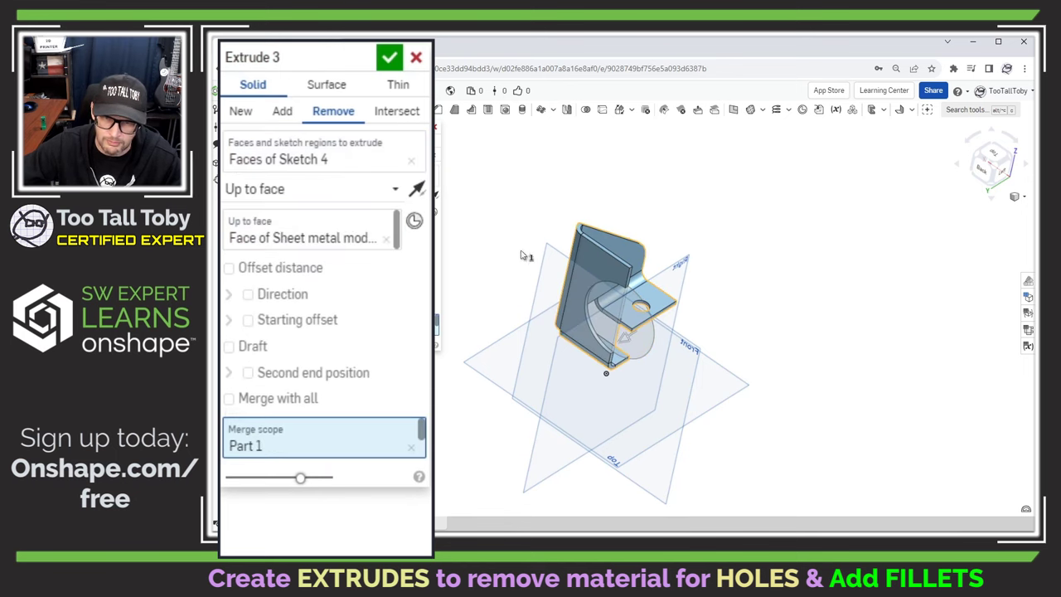
click(388, 57)
right_drag(473, 180, 522, 325)
scroll(650, 367, up, 5)
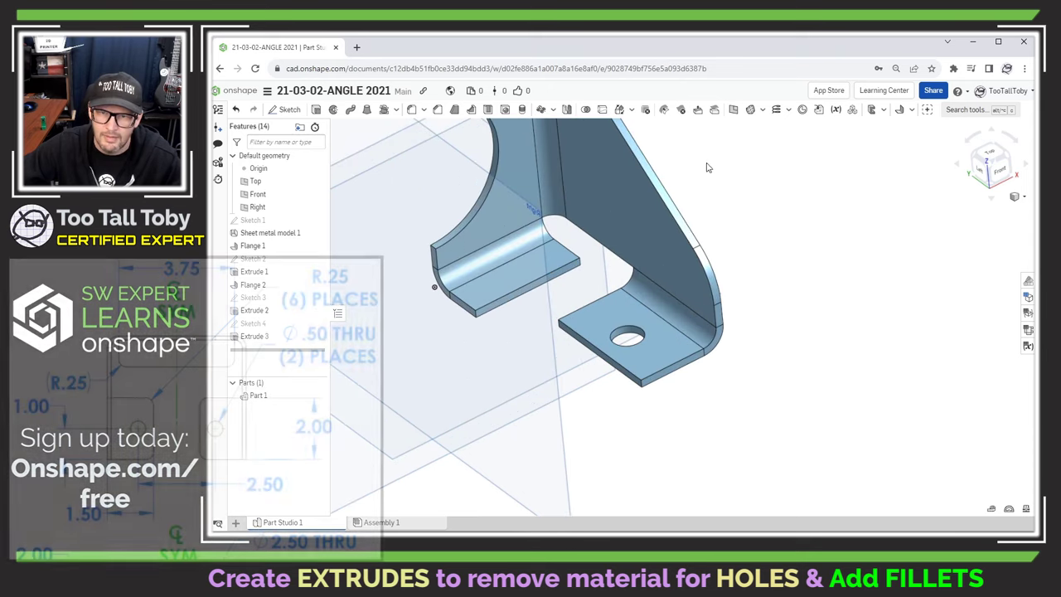
- Fillet the slot corner edge and the tab's two outer corner edges with a 0.25 in radius
key(shift+f)
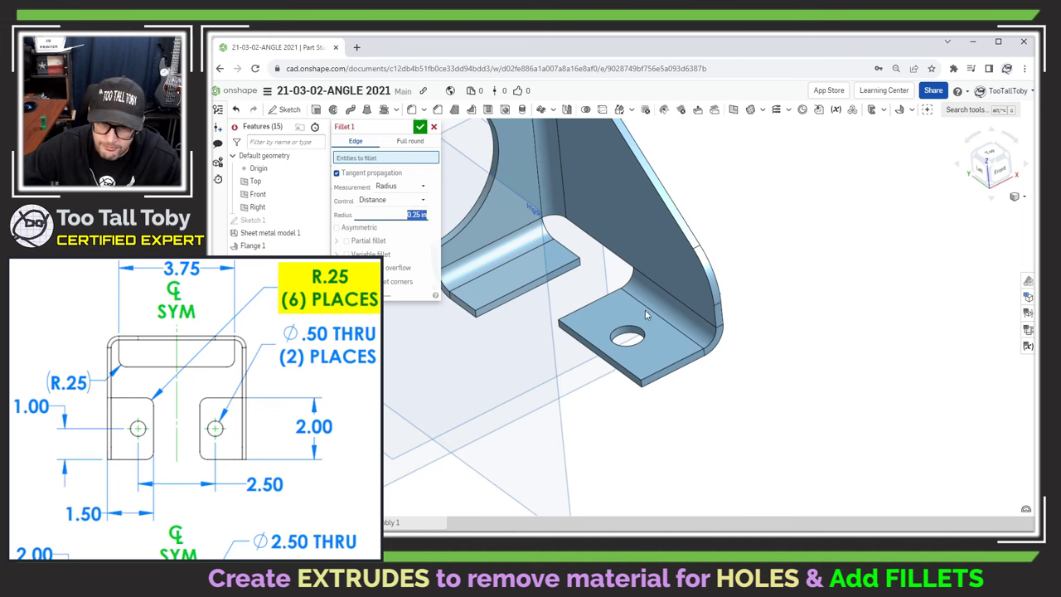
click(582, 265)
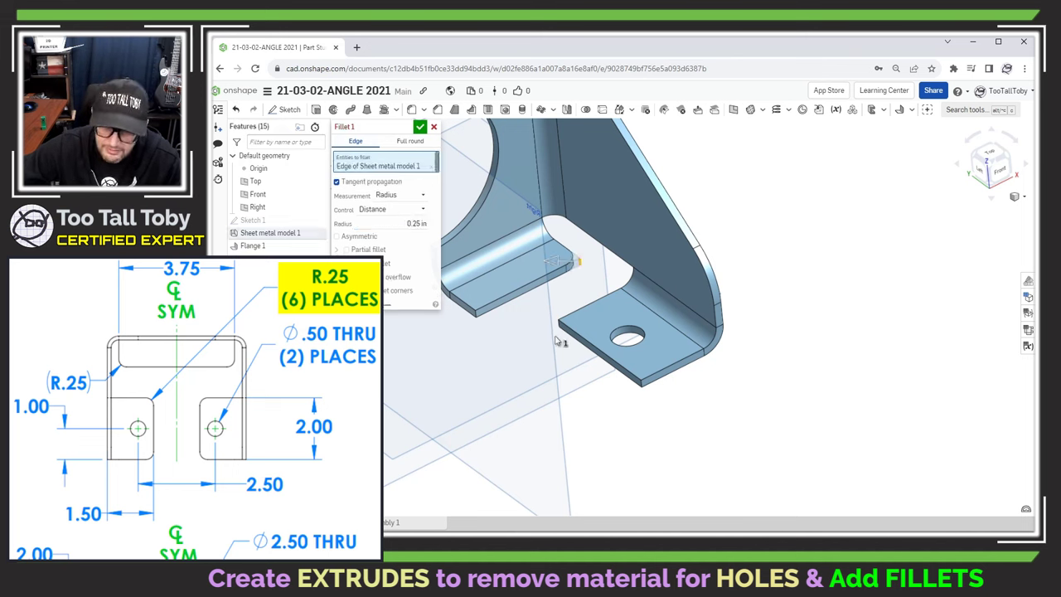
click(559, 327)
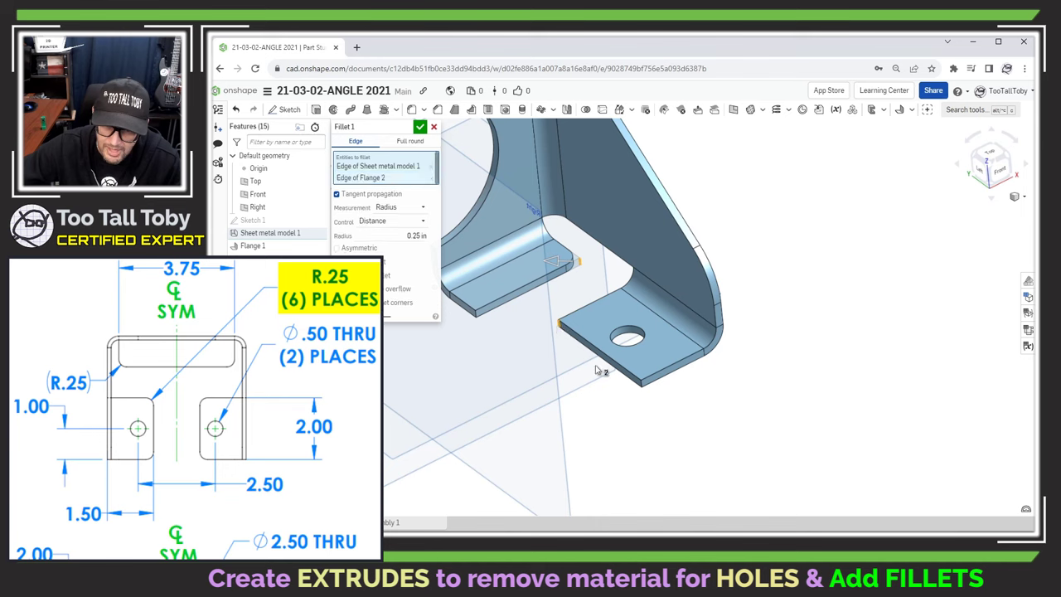
click(642, 387)
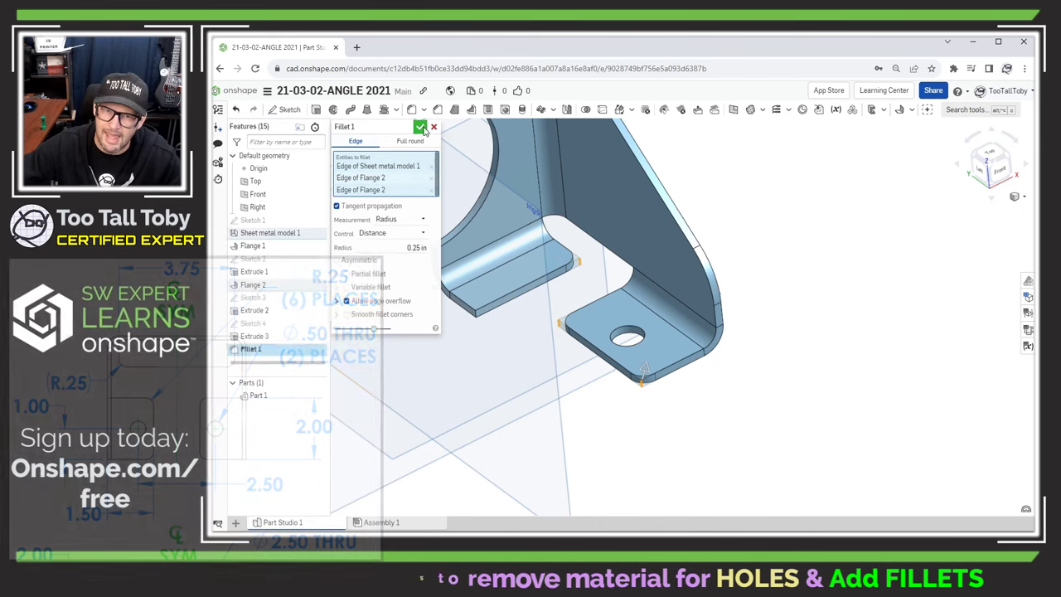
click(421, 126)
scroll(490, 231, down, 5)
middle_drag(490, 231, 634, 268)
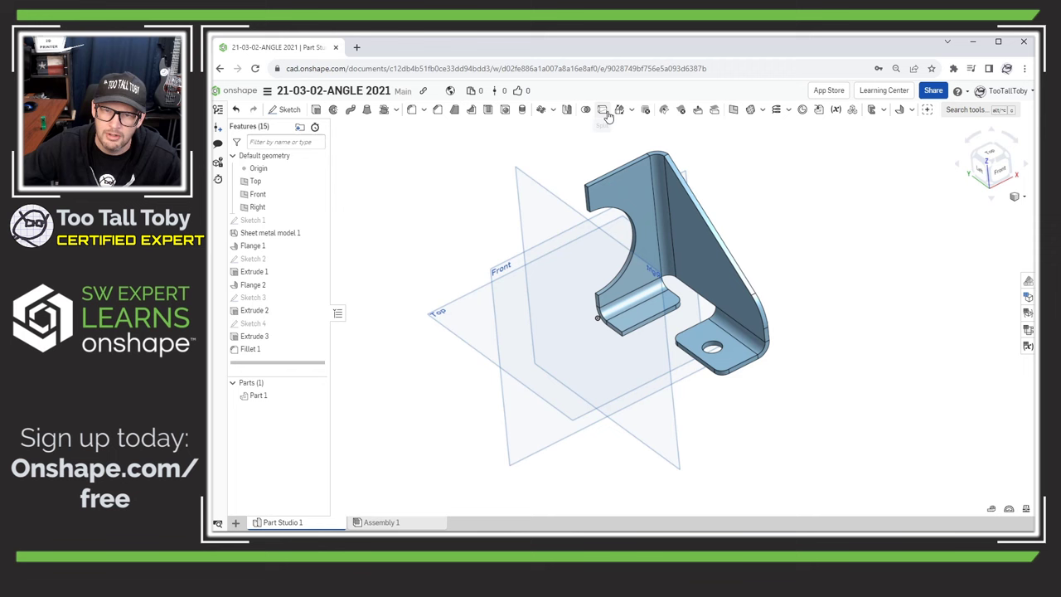
- Mirror Part 1 across its side face, using Add to merge both halves into one symmetric bracket
click(566, 110)
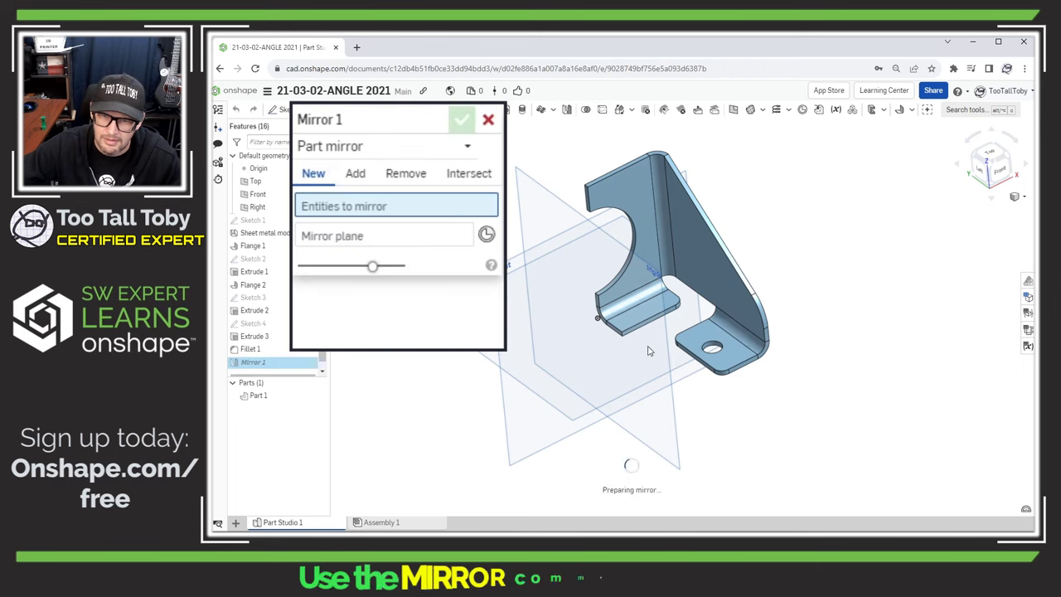
scroll(647, 348, up, 5)
click(643, 303)
click(381, 257)
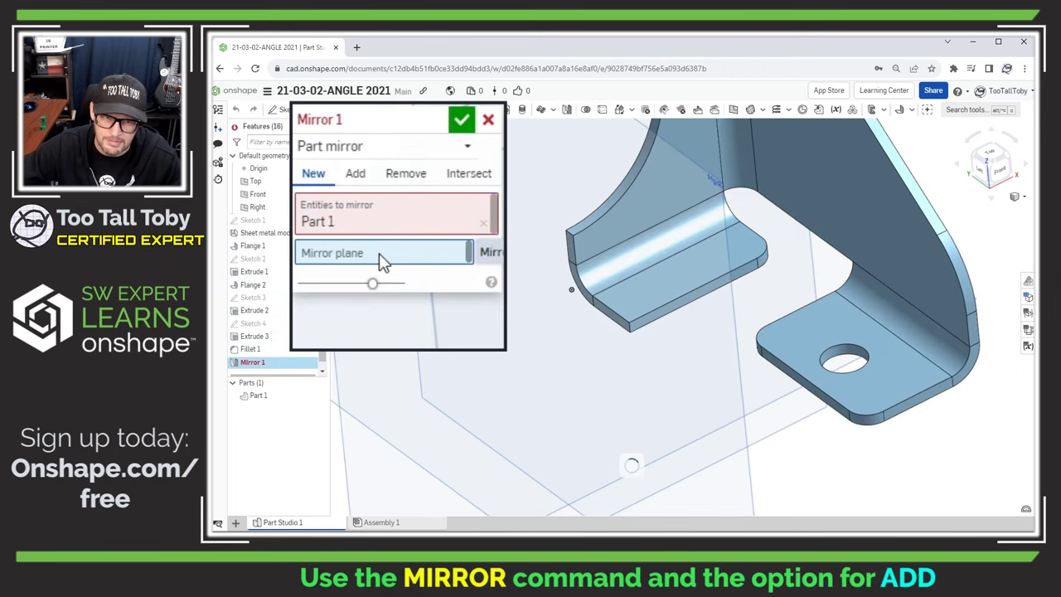
click(622, 326)
scroll(862, 356, down, 5)
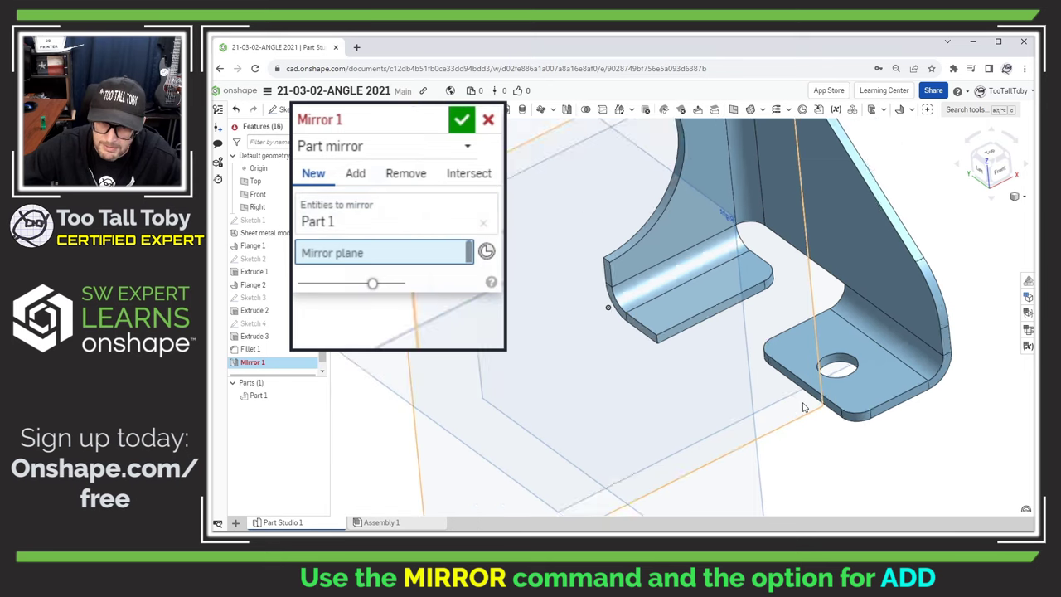
right_drag(862, 356, 759, 301)
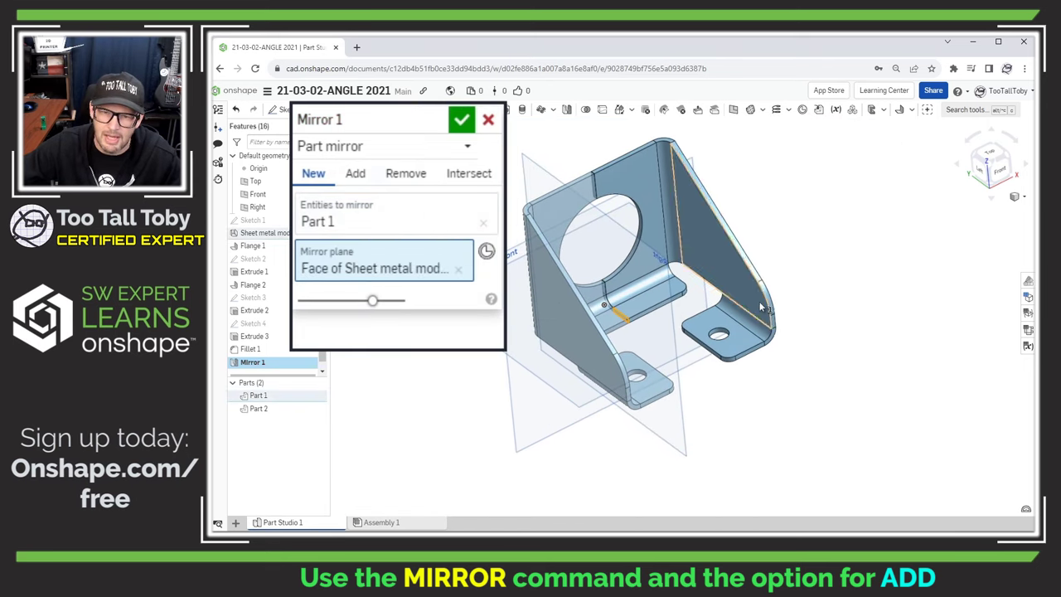
click(355, 176)
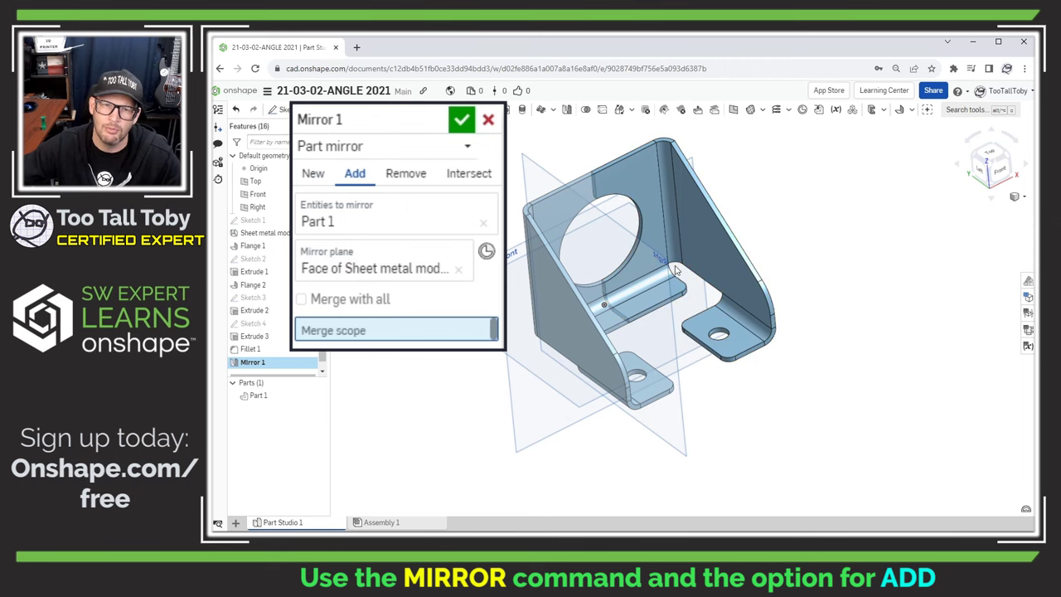
click(462, 120)
right_drag(511, 306, 987, 359)
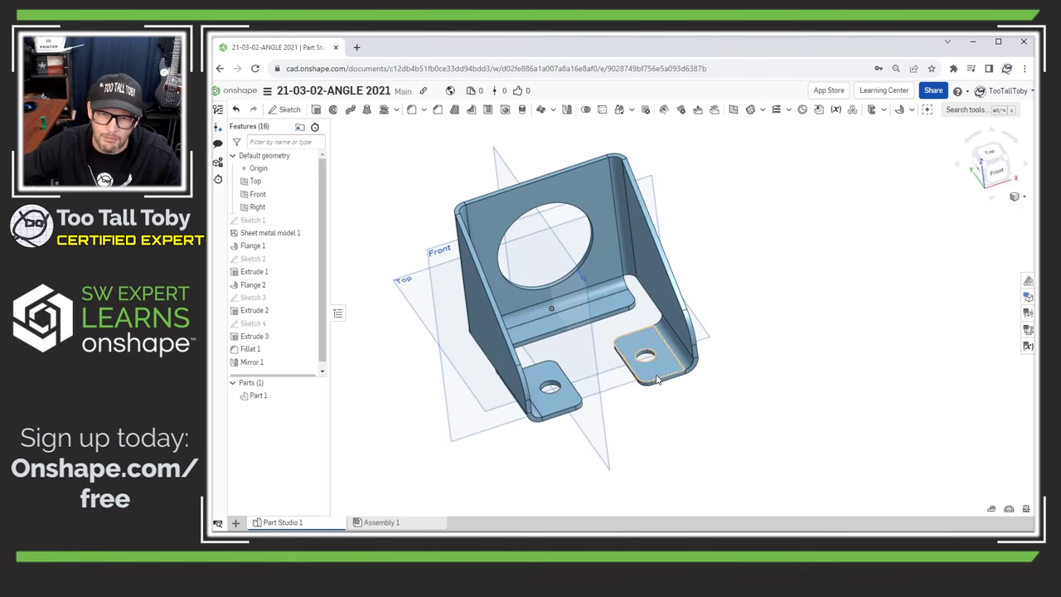
middle_drag(645, 356, 622, 352)
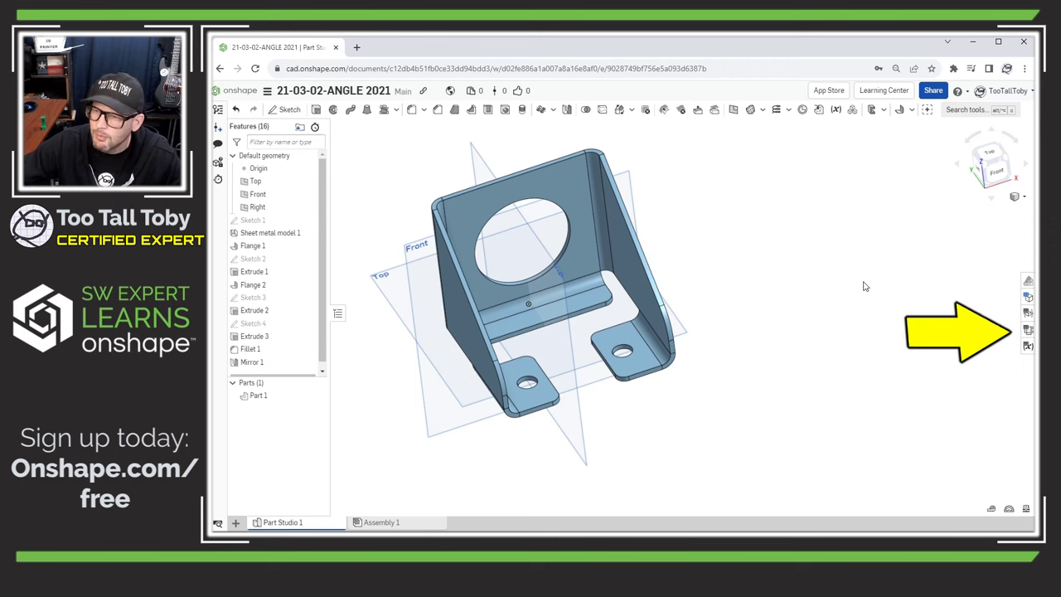
click(1028, 330)
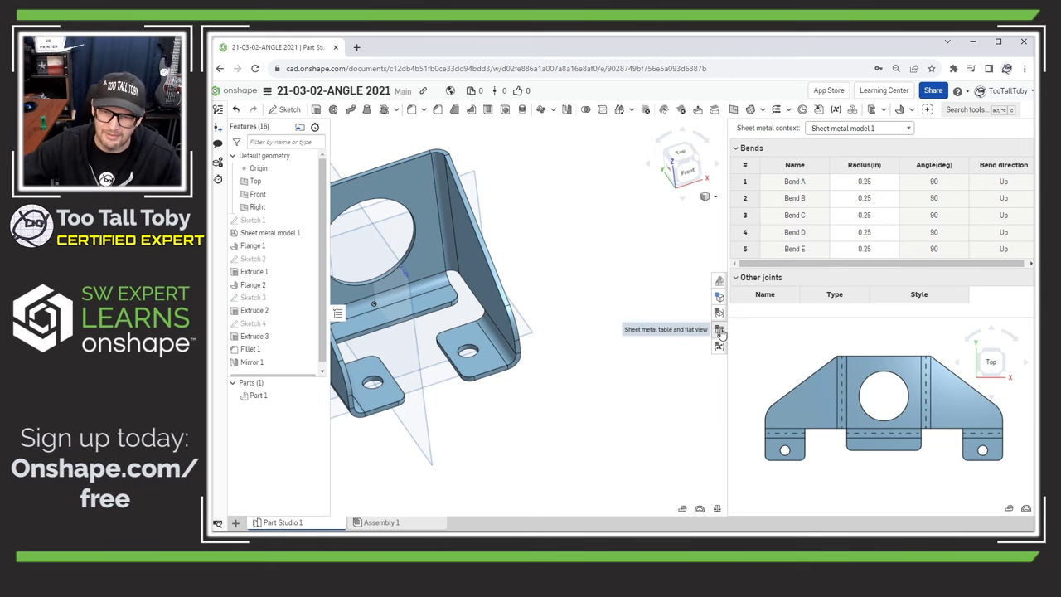
click(719, 330)
scroll(371, 340, up, 2)
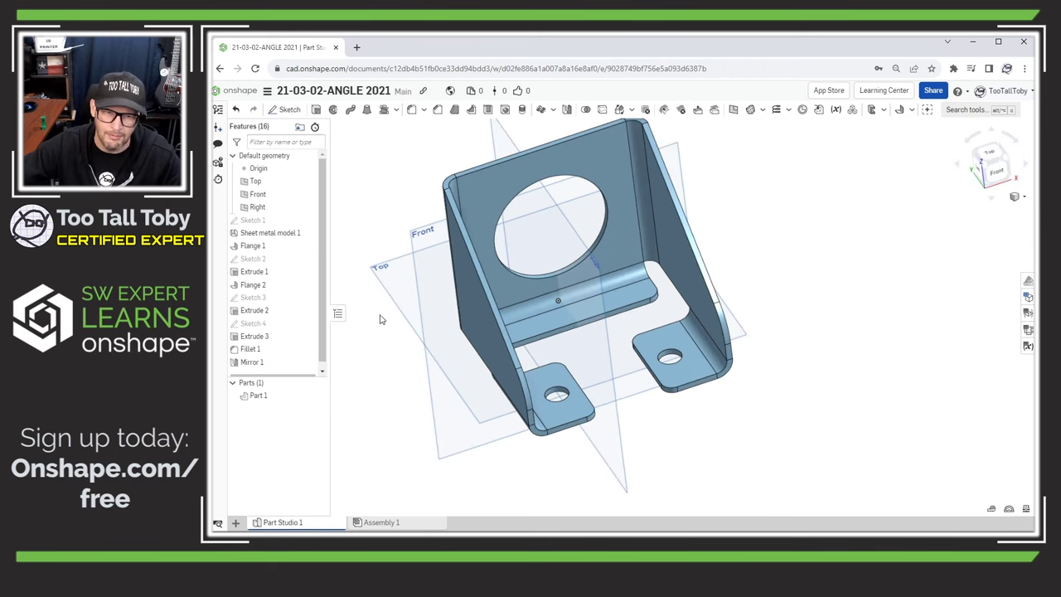
- Assign TTT-Aluminum - 1060 from the TTT-CUSTOM MATERIALS library to Part 1
right_click(253, 399)
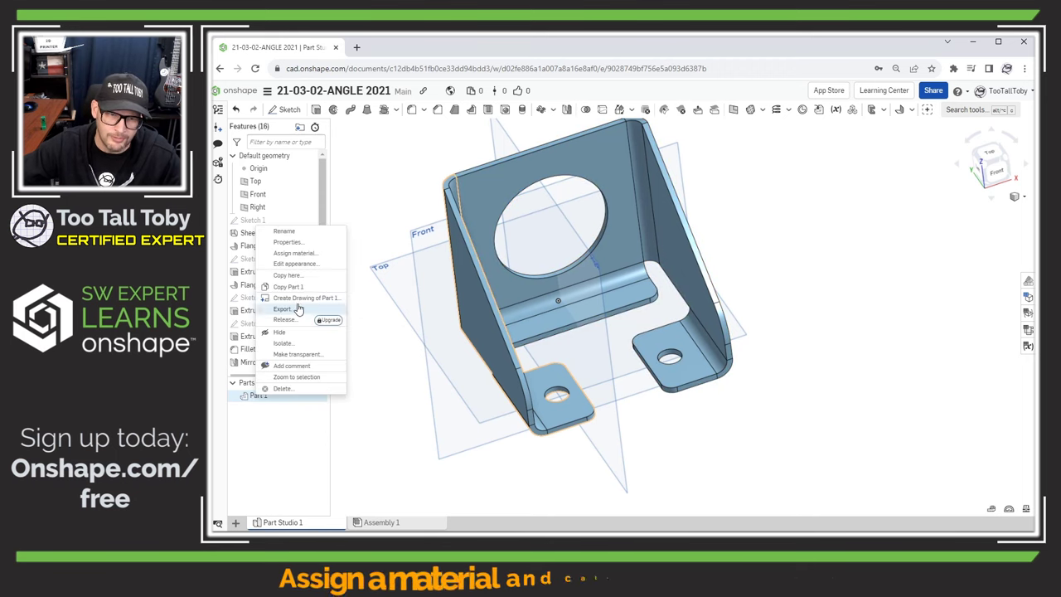
click(359, 274)
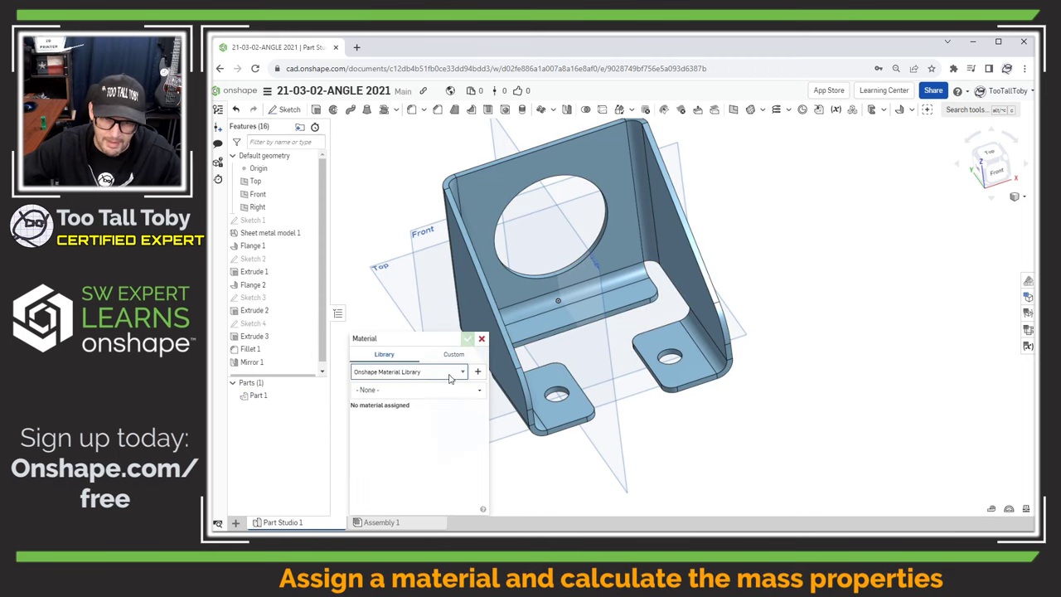
click(450, 371)
click(456, 386)
click(474, 391)
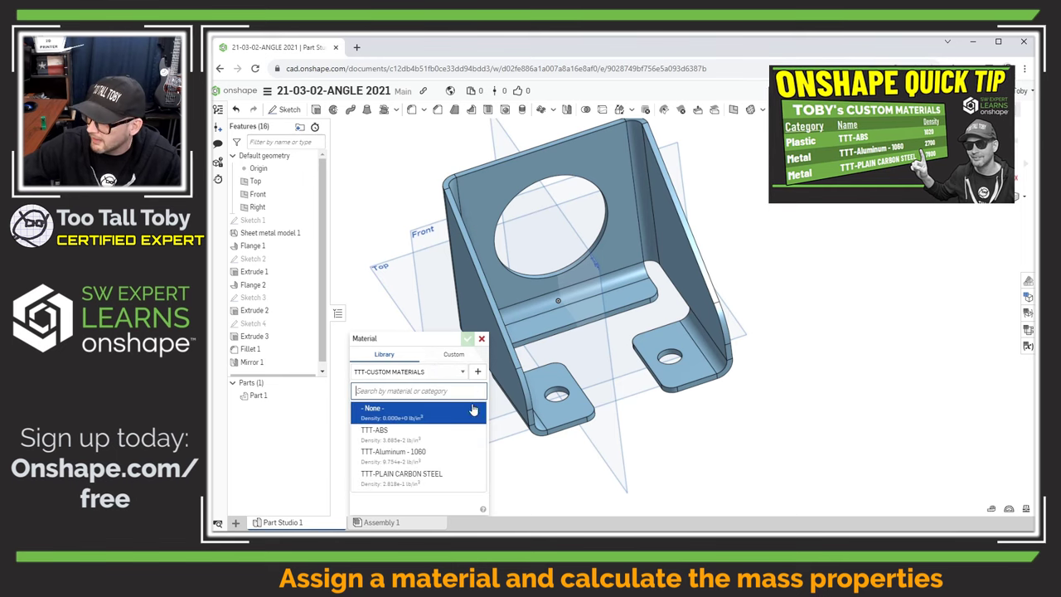
click(427, 455)
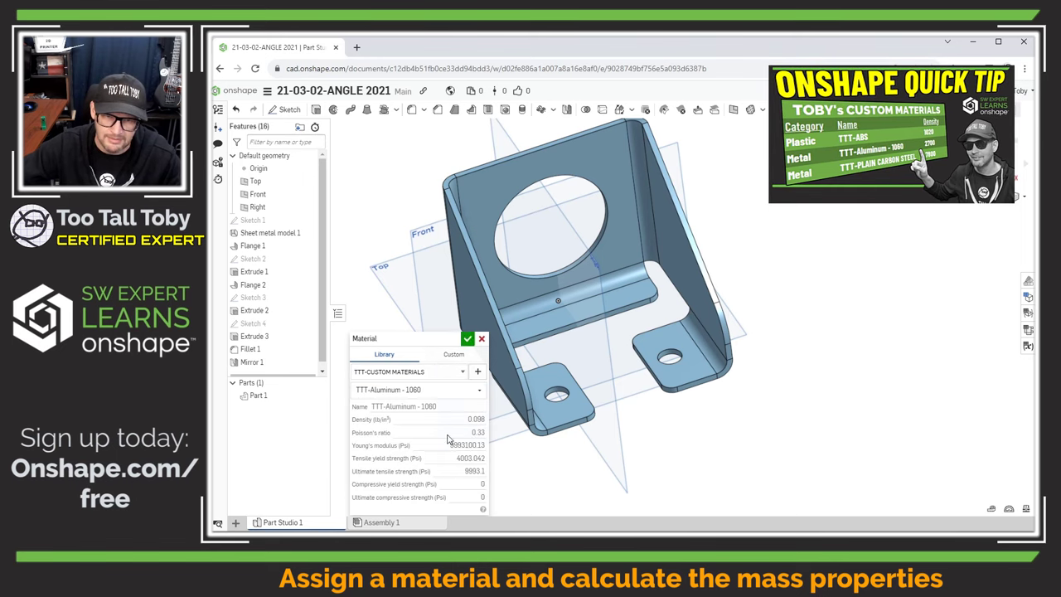
click(847, 323)
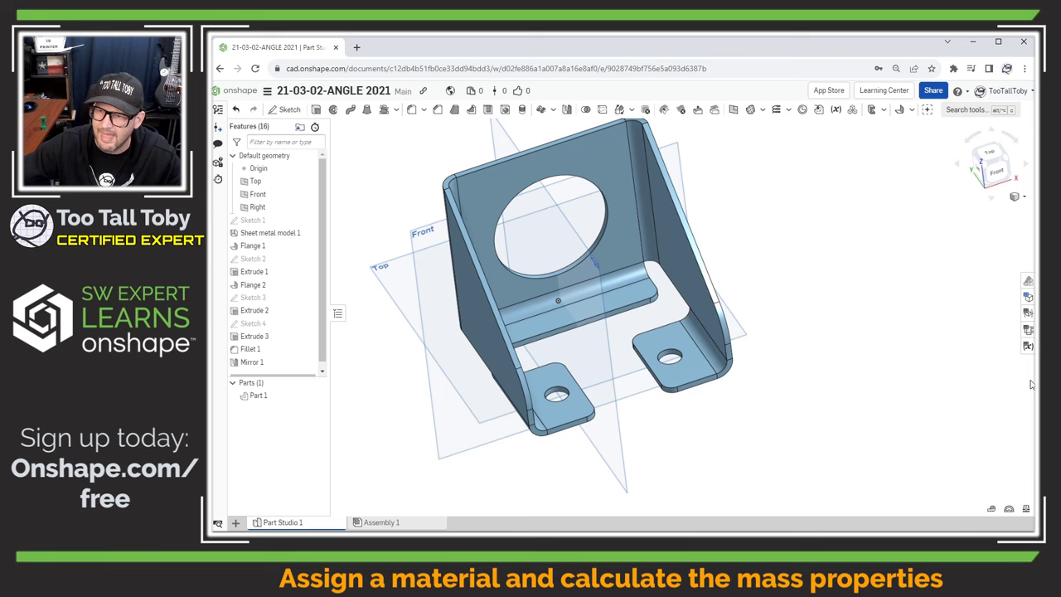
- Check Part 1's mass in Mass properties (0.472 lb), then switch to the challenge video
click(1010, 506)
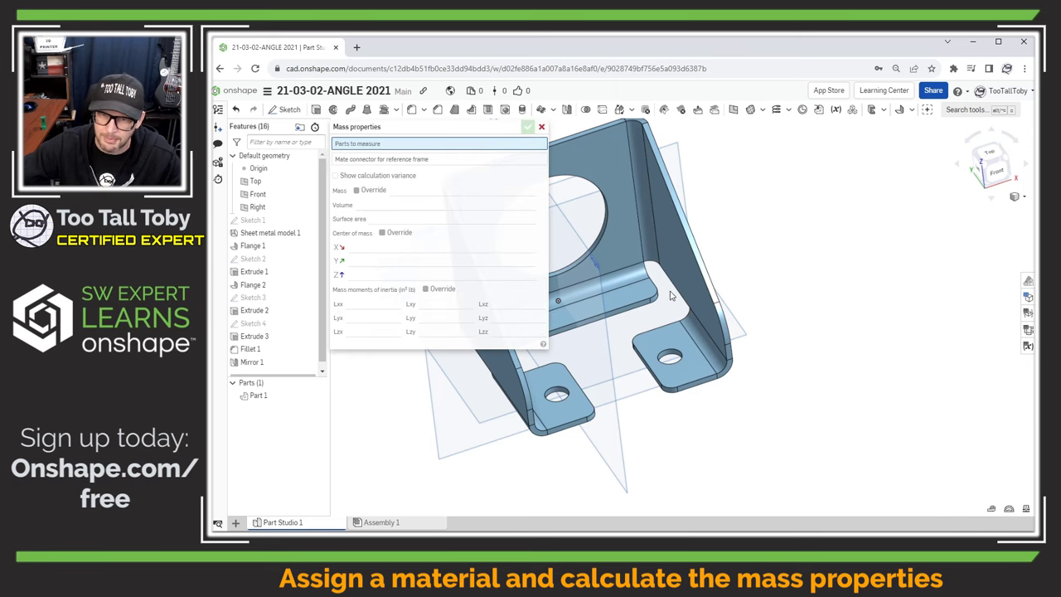
click(624, 254)
mouse_move(519, 200)
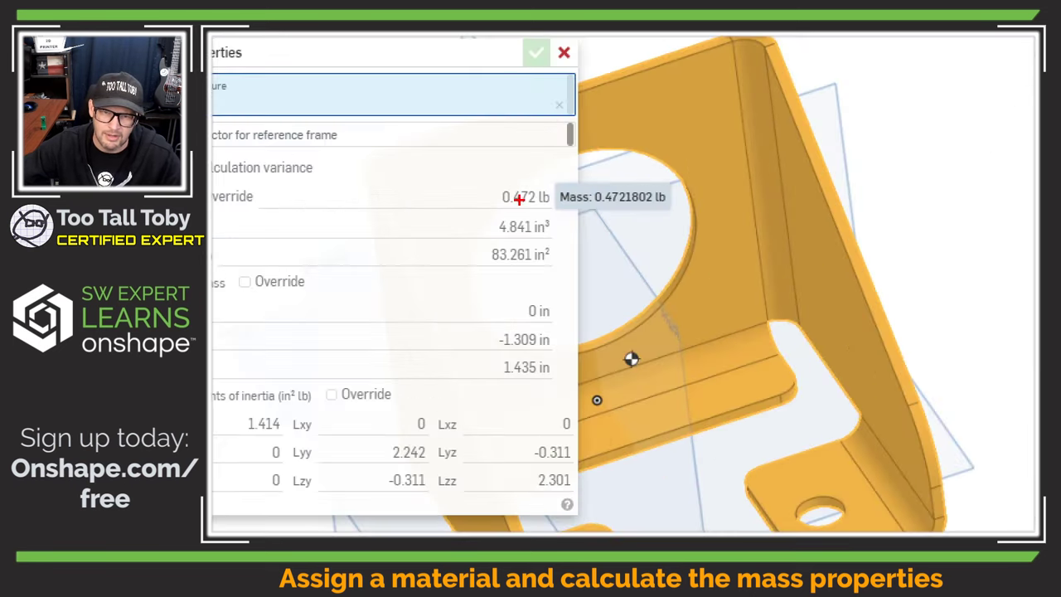
drag(523, 173, 605, 209)
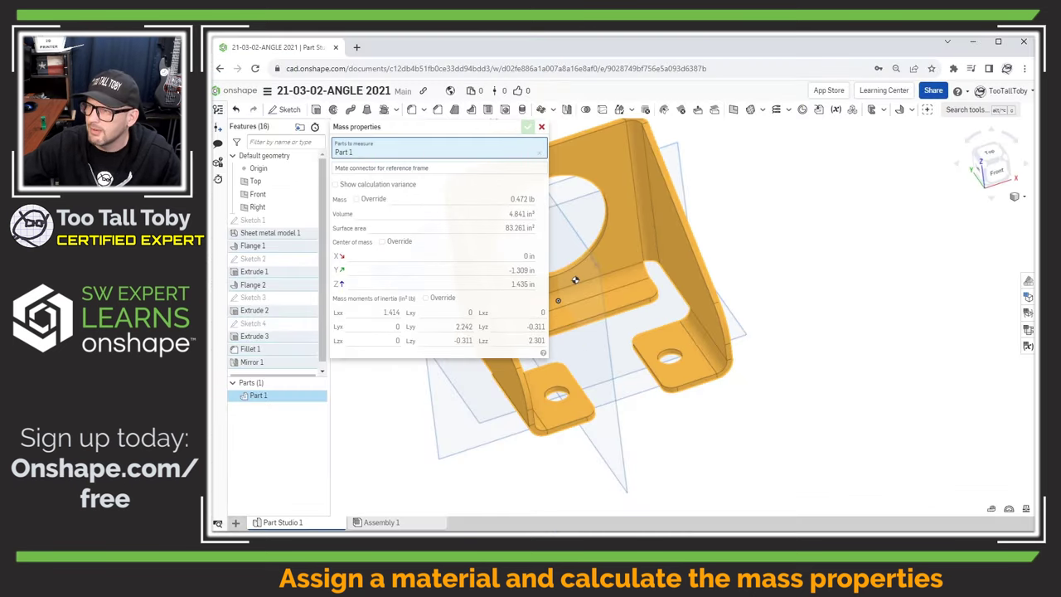
key(alt+Tab)
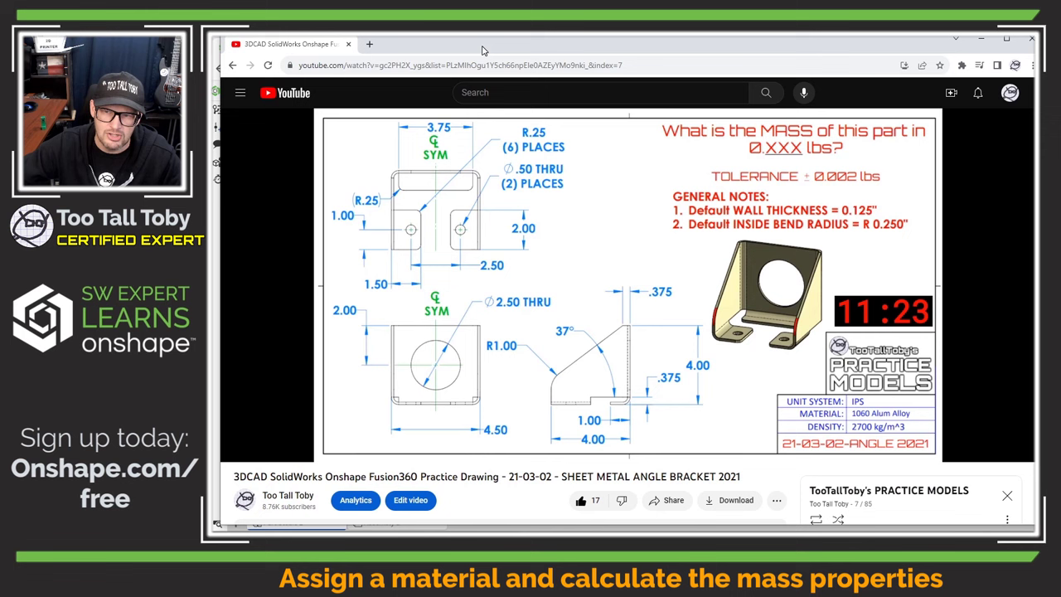
- Pause the video and jump to the 18:31 answer reveal showing 0.472 lbs ±0.002 lbs
click(802, 253)
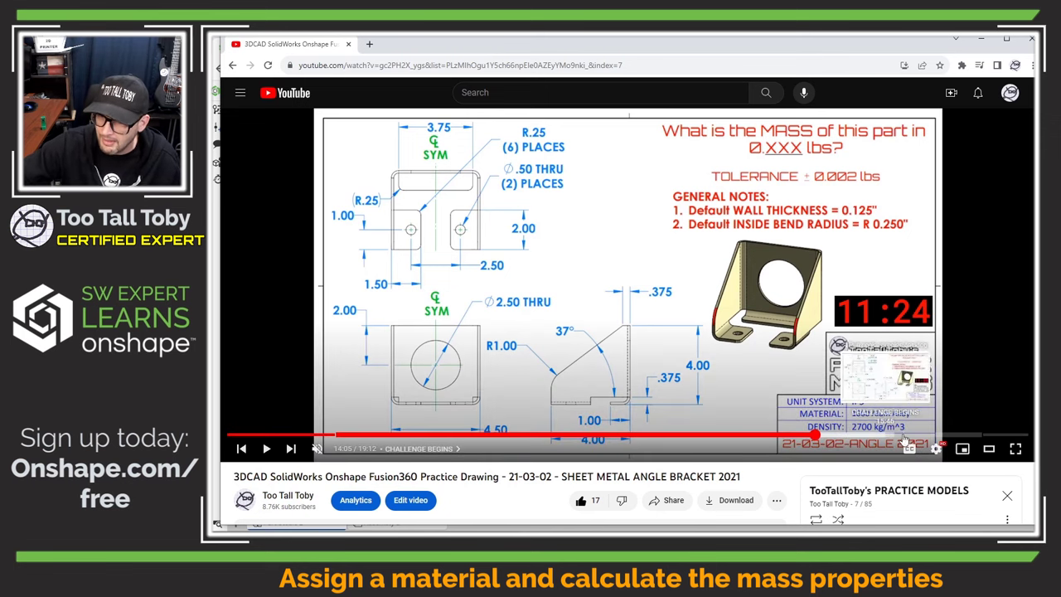
click(1001, 437)
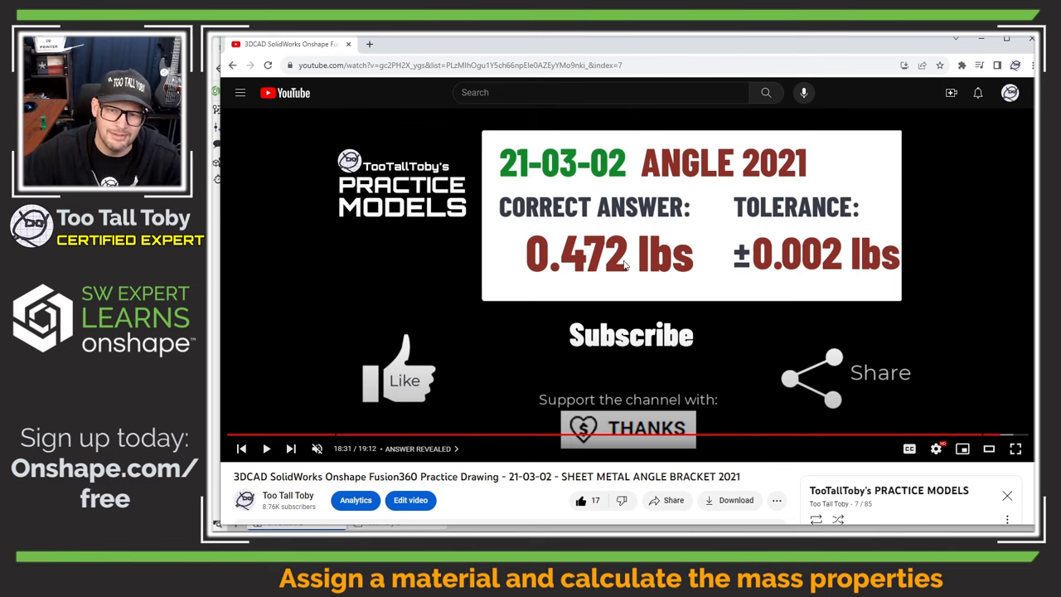
scroll(682, 186, down, 3)
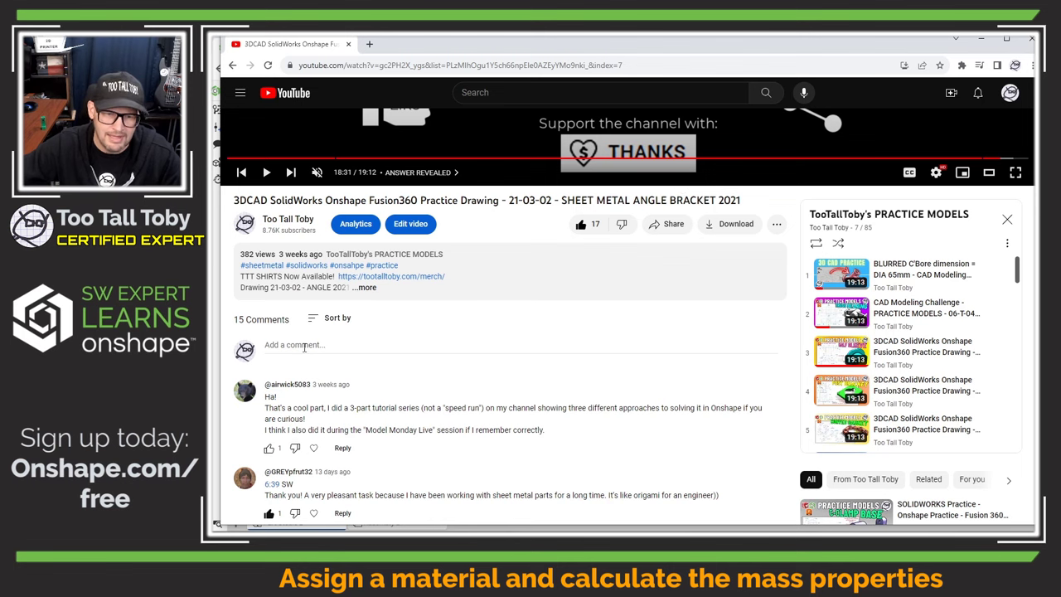
- Post the comment 'Got it in 11:42 using ONSHAPE FREE!!' beneath the video
click(305, 347)
text(Got)
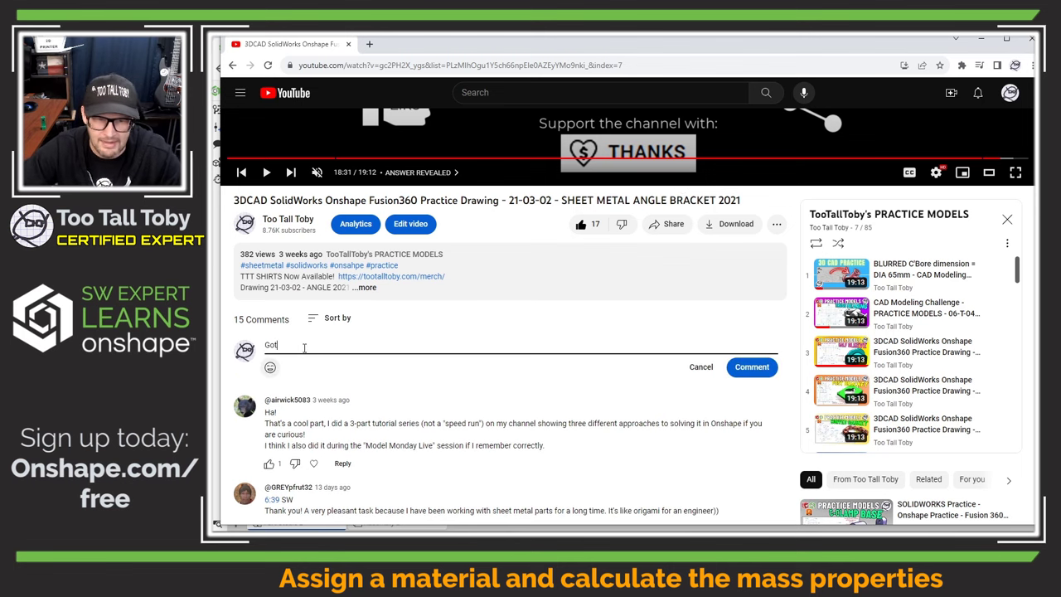
text( it in 11:42 using)
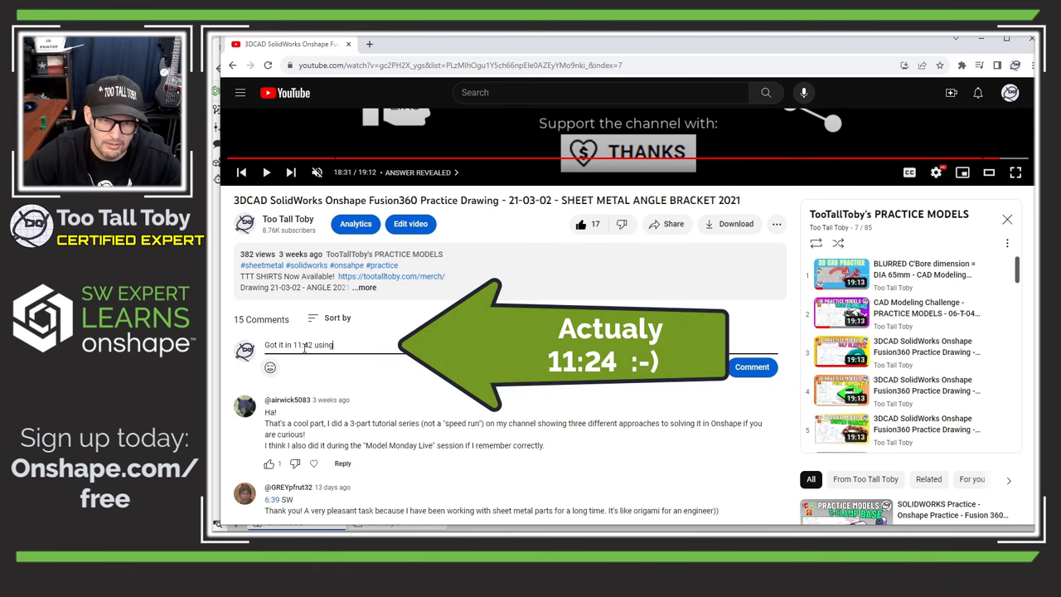
text( ONSHAPE FREE!!)
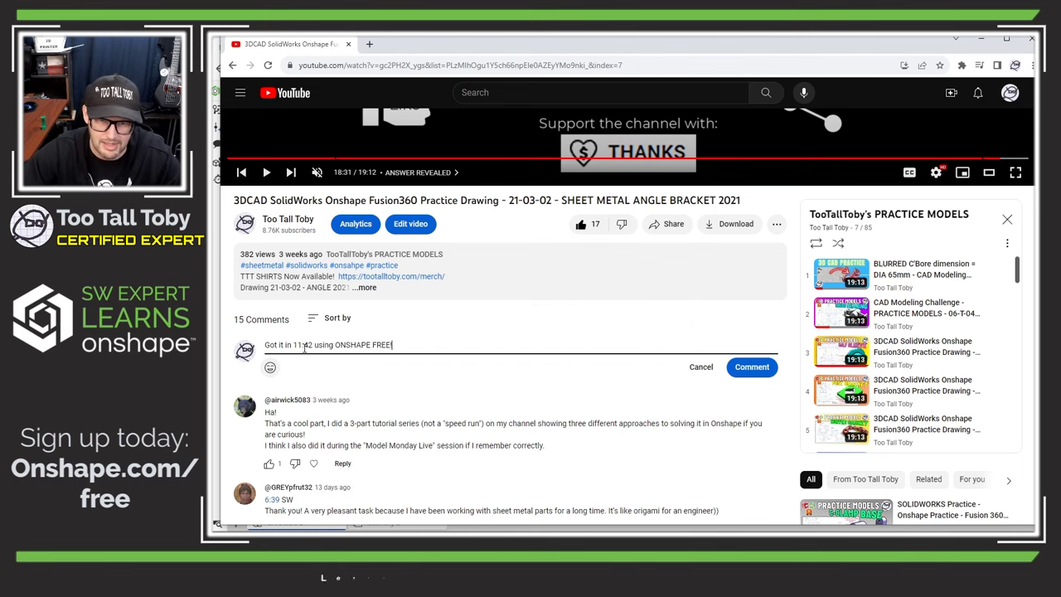
click(752, 367)
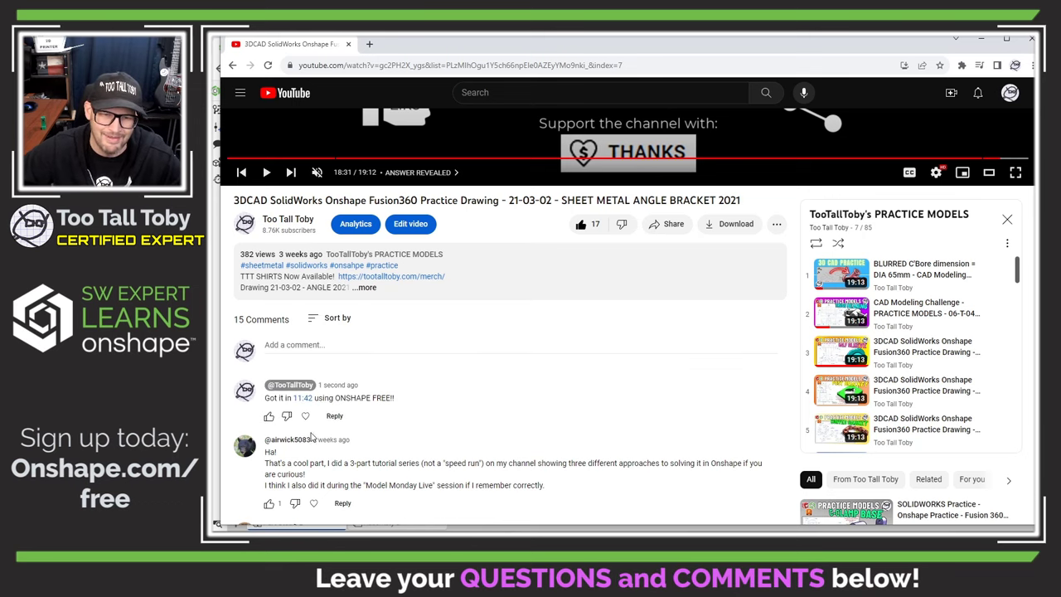
scroll(500, 416, up, 5)
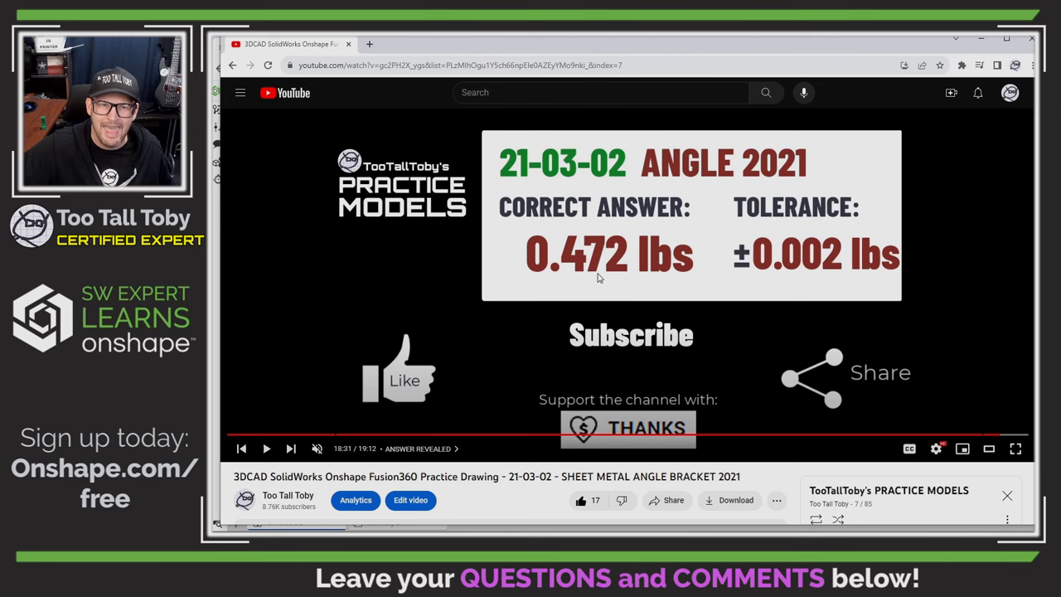